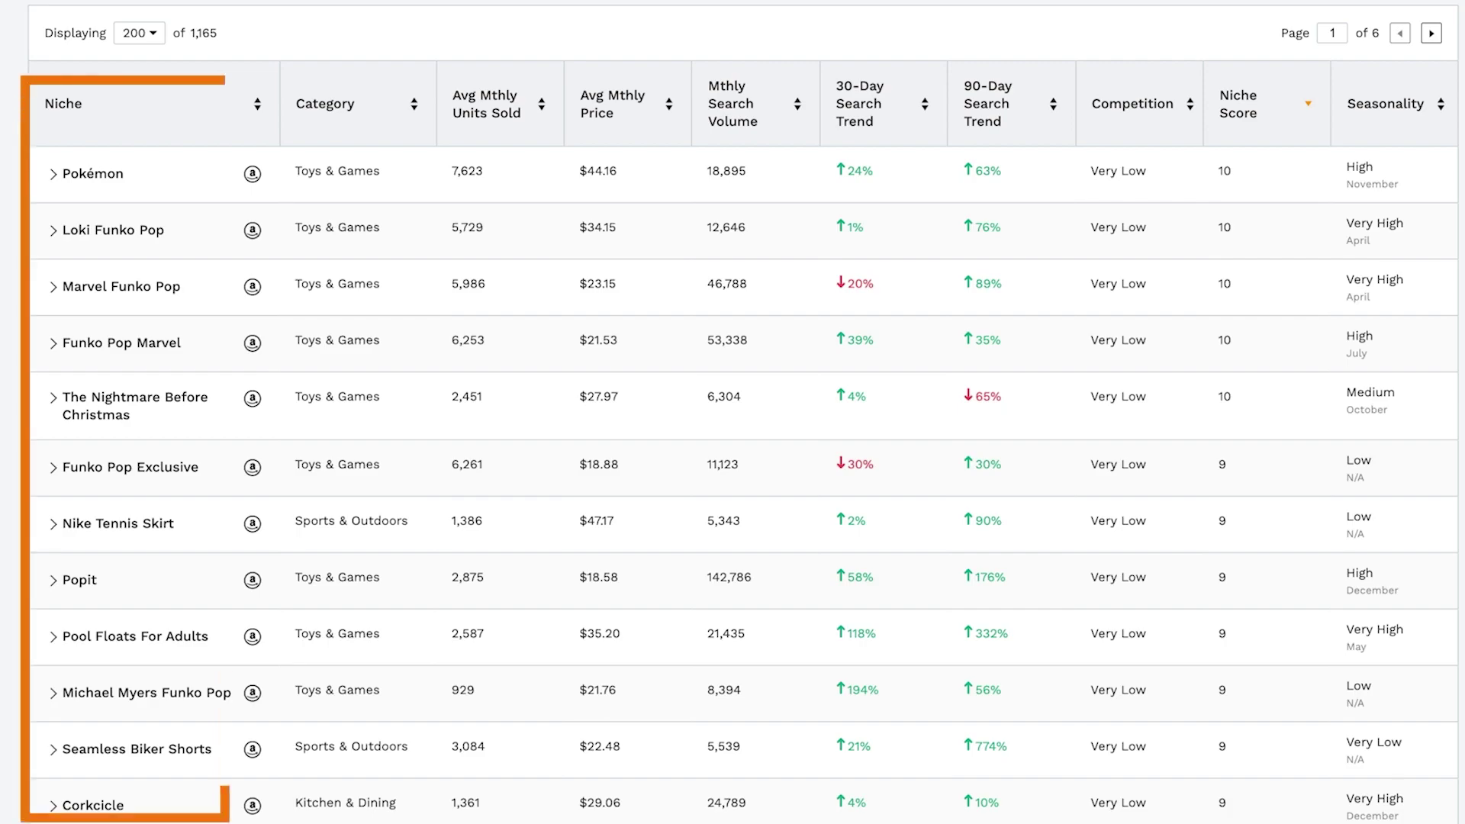
Step: Expand the Pool Floats For Adults niche and view its average price and search volume history charts
left_click(51, 645)
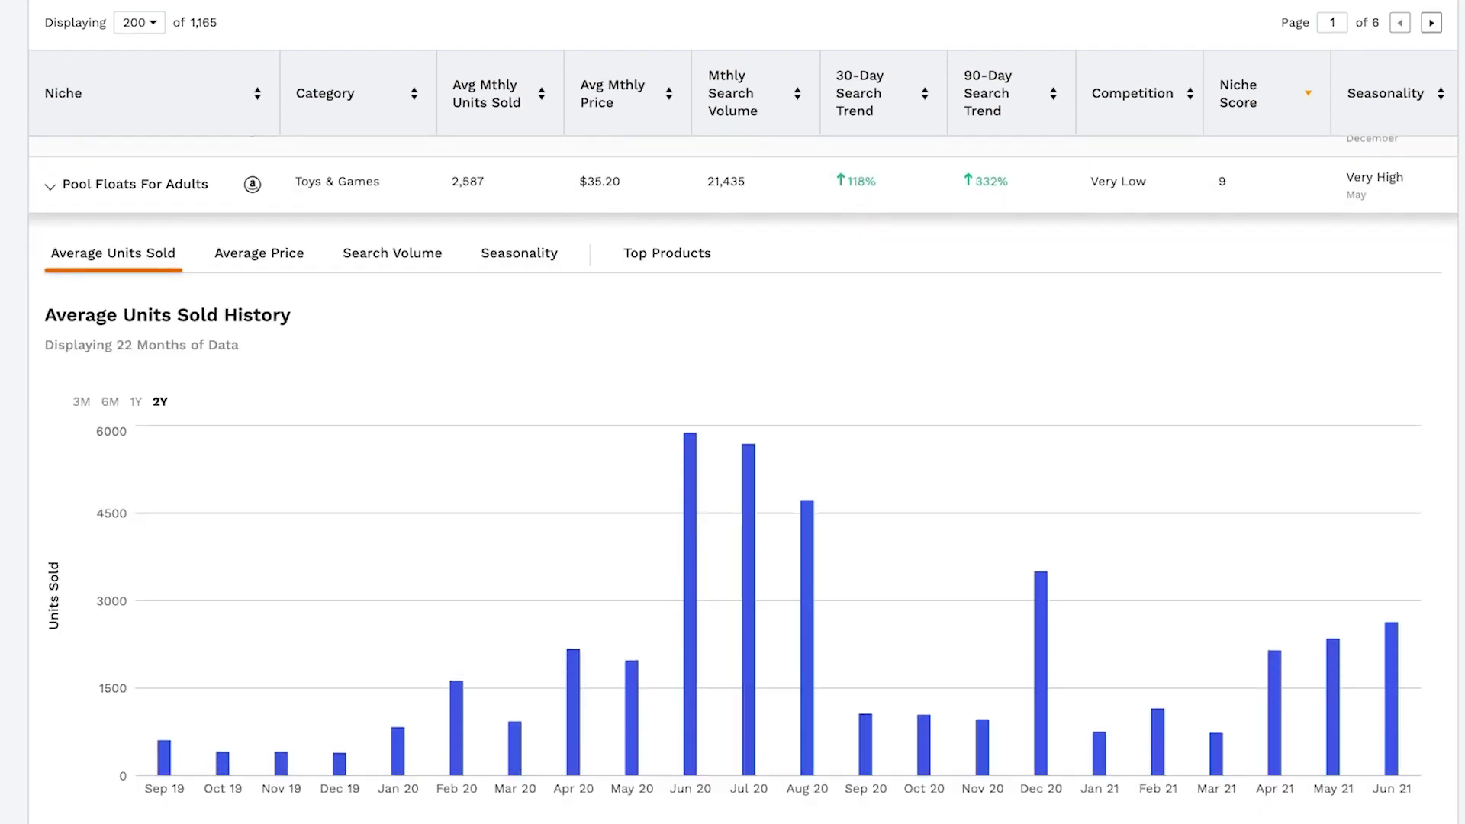
left_click(252, 263)
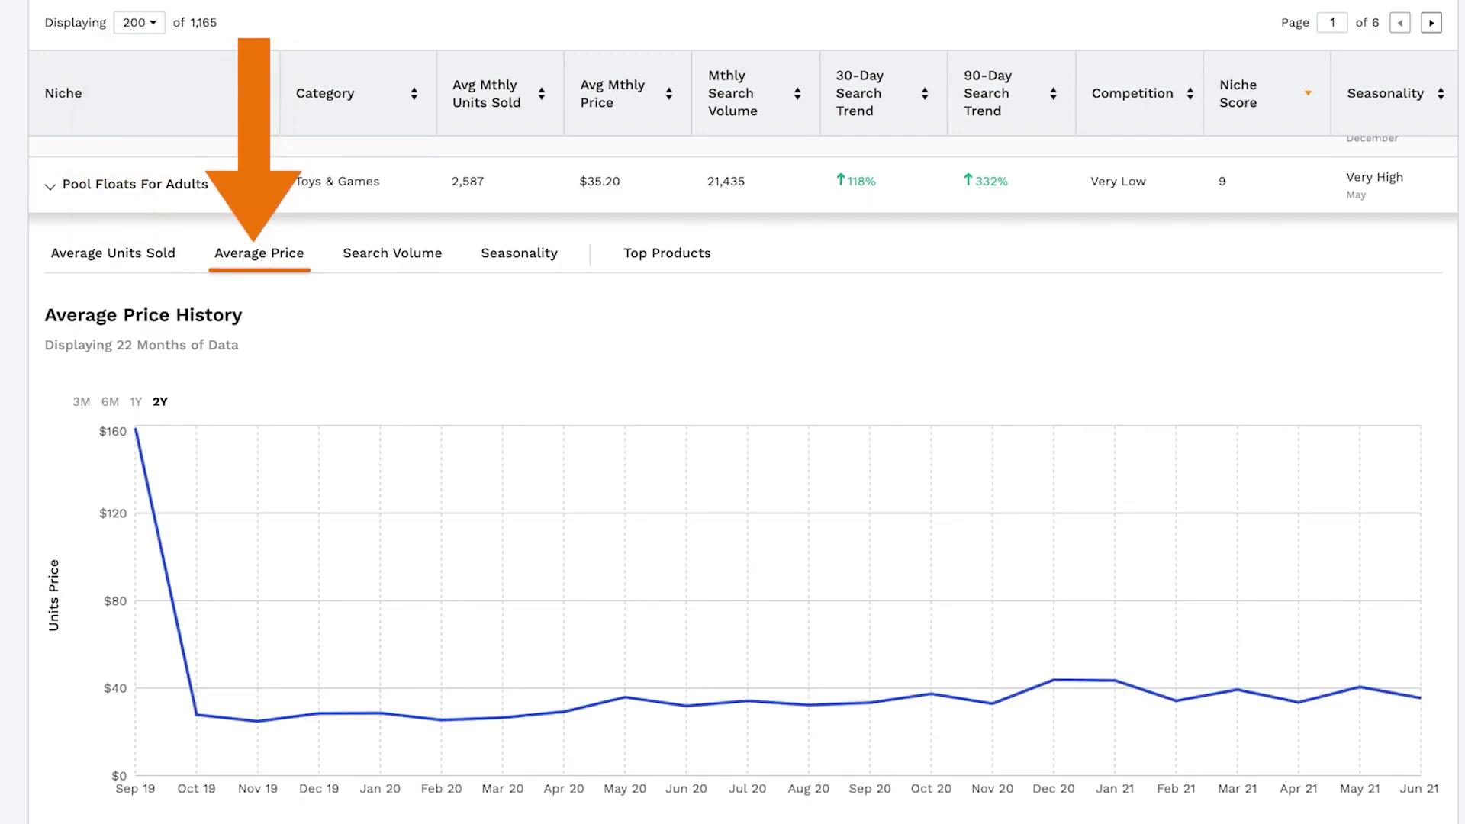
left_click(370, 260)
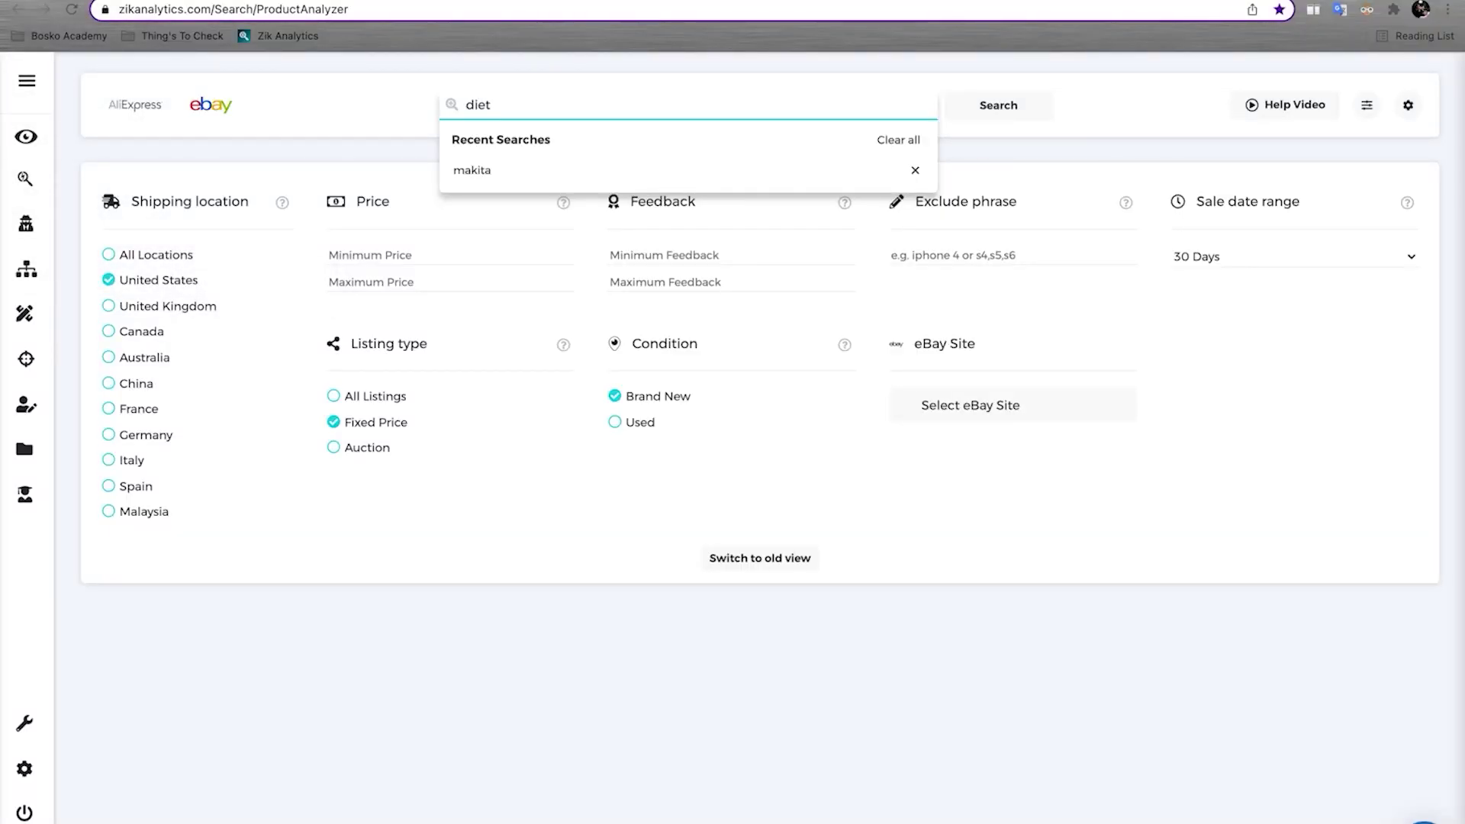
Step: Run the 'diet tea' product search and scroll the results showing 585 sold and 813% sell-through
key("Return")
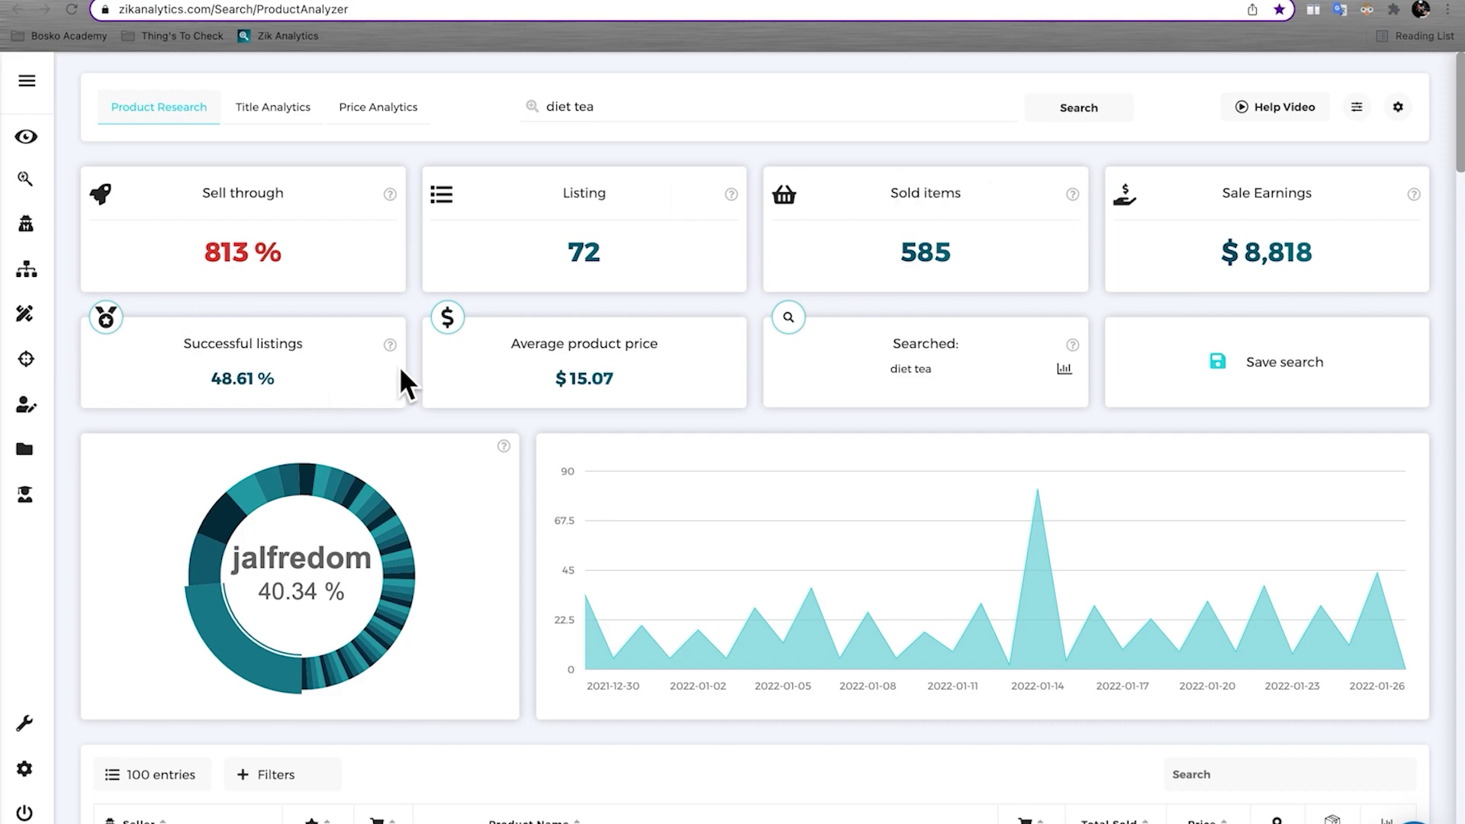
scroll(128, 366, "down", 4)
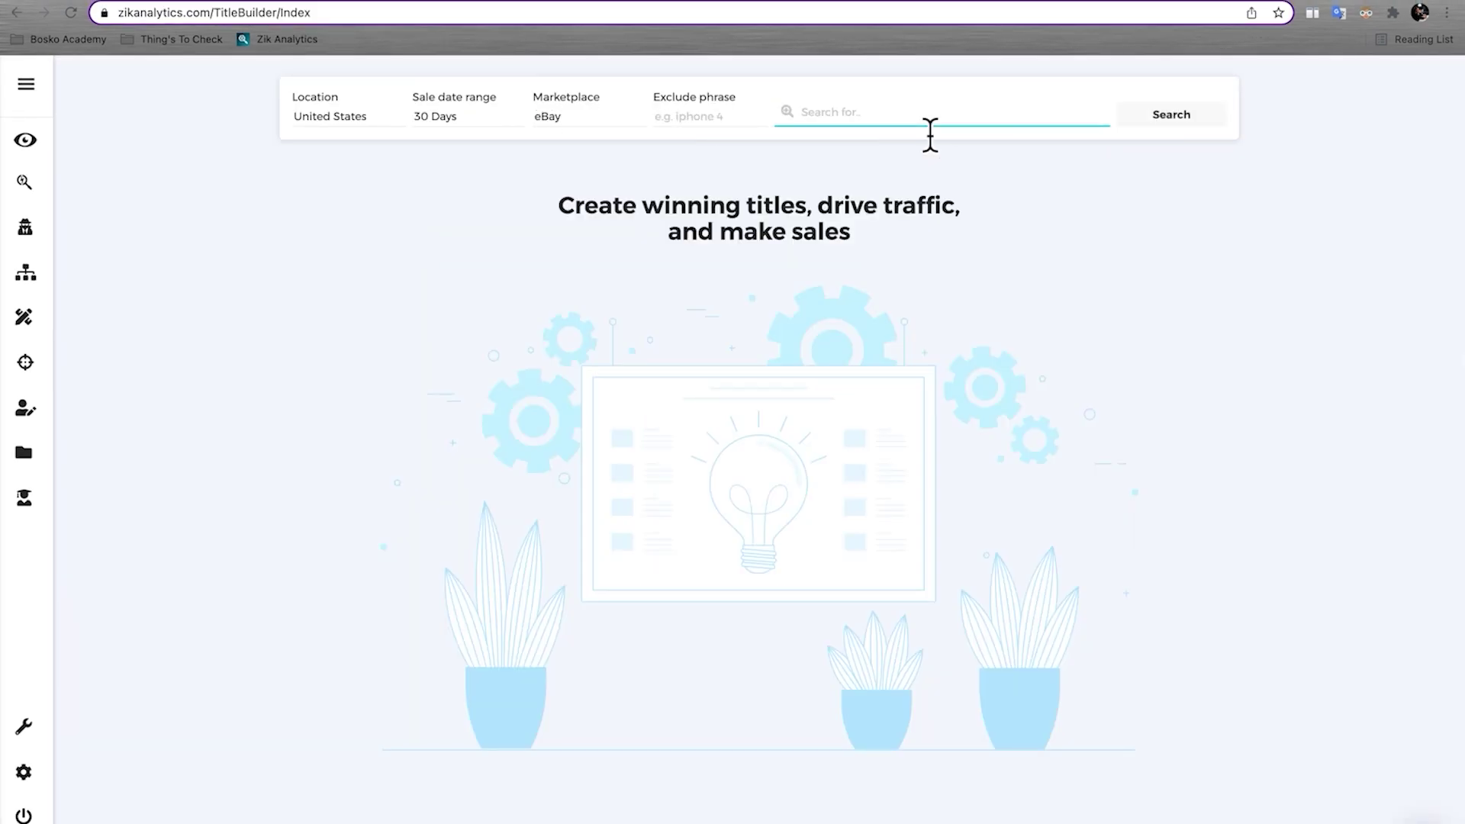
Step: Search Title Builder with the long Pinalim tea product title to load keyword tables
left_click(1167, 115)
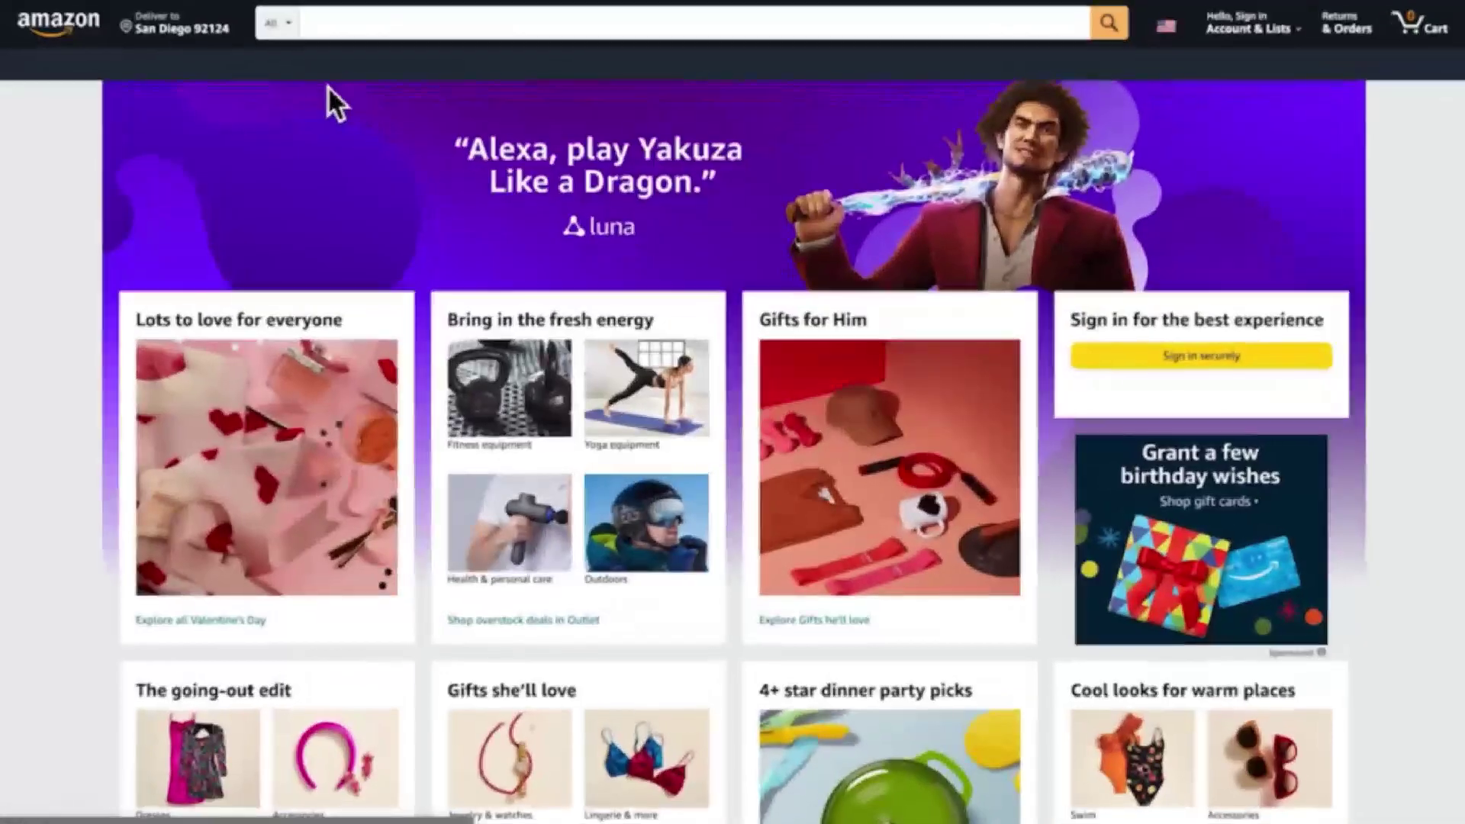
scroll(600, 200, "down", 5)
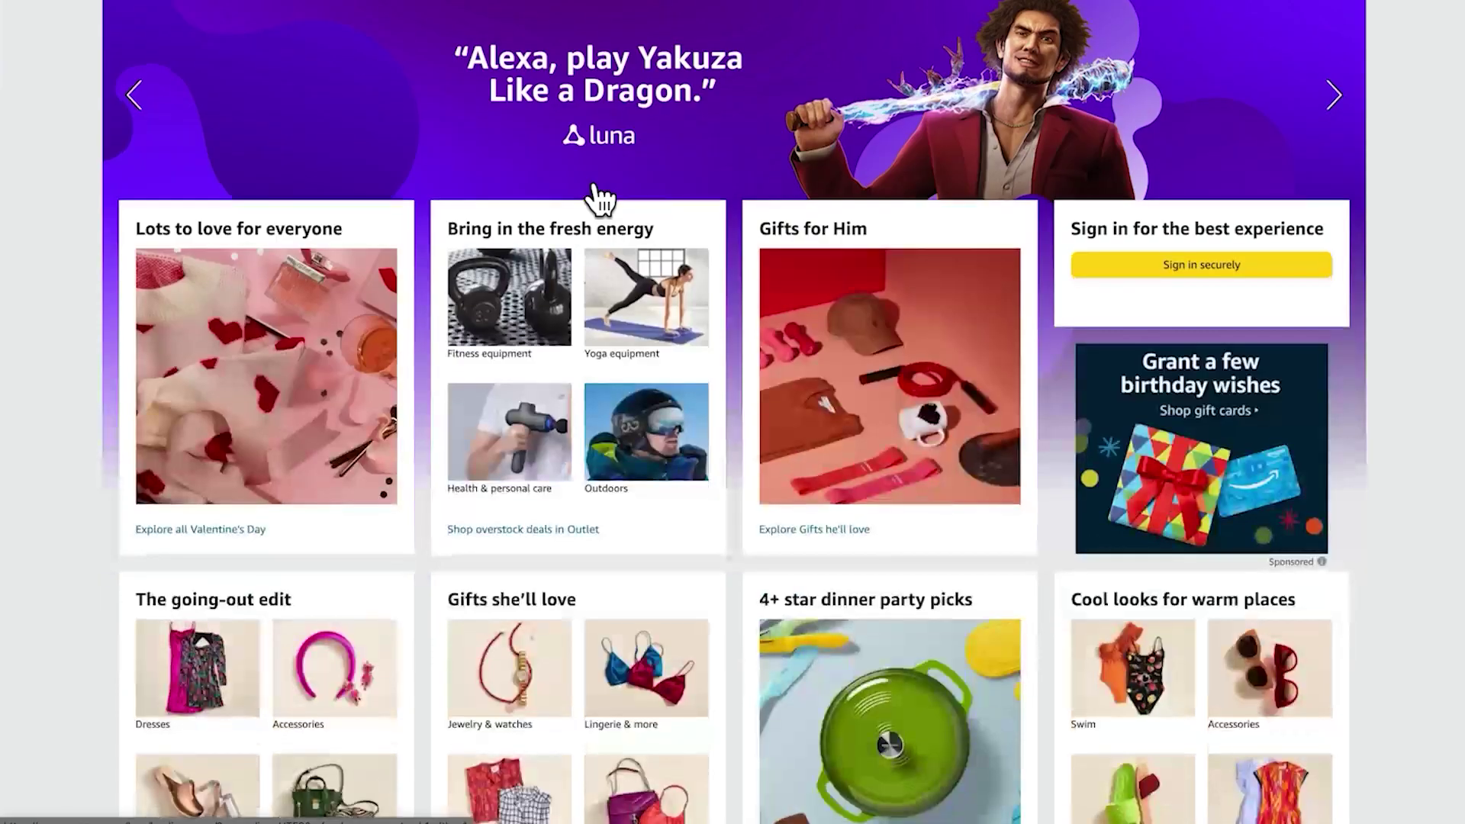
scroll(584, 186, "down", 3)
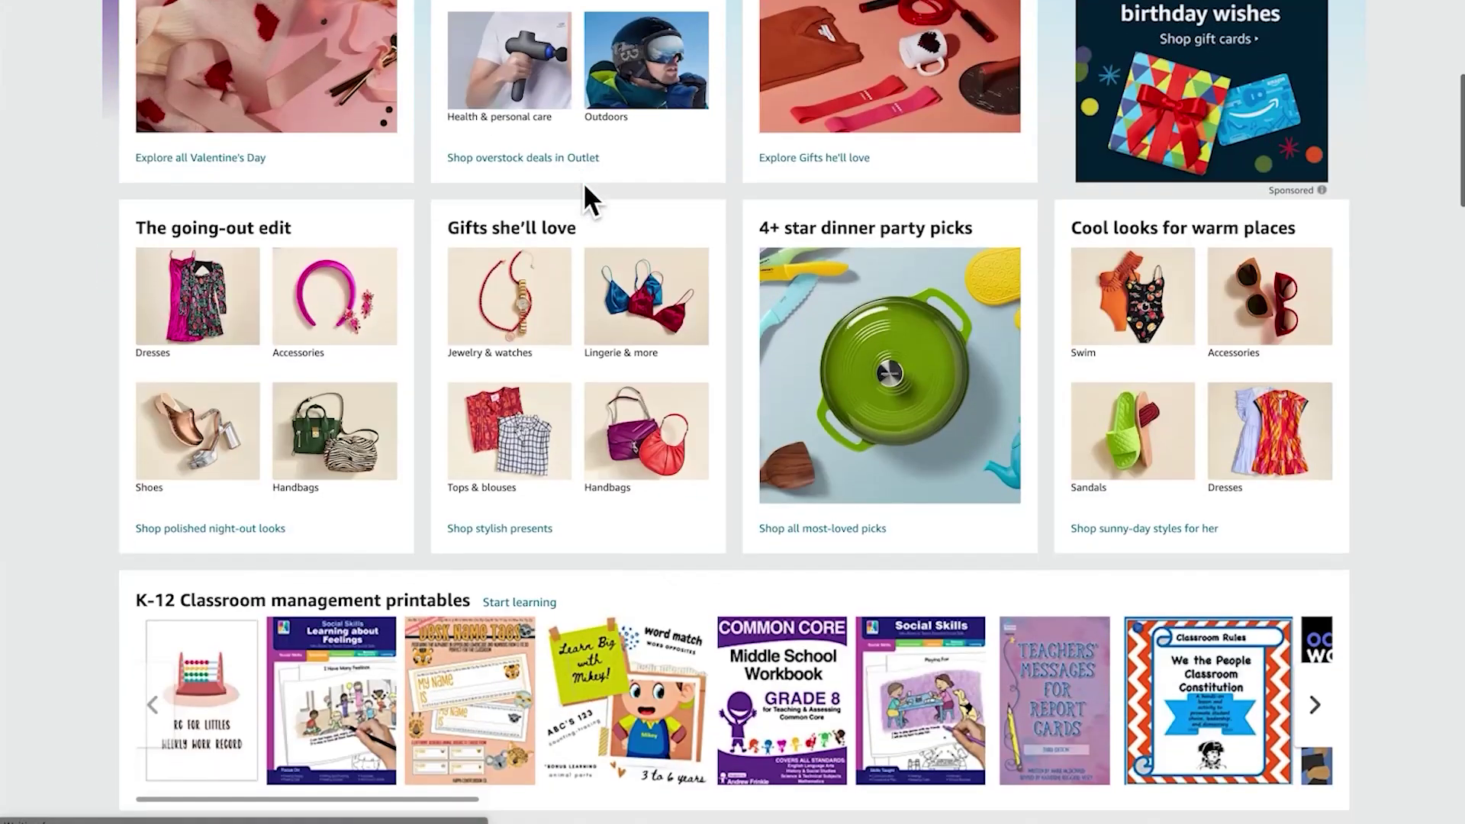
scroll(585, 187, "down", 9)
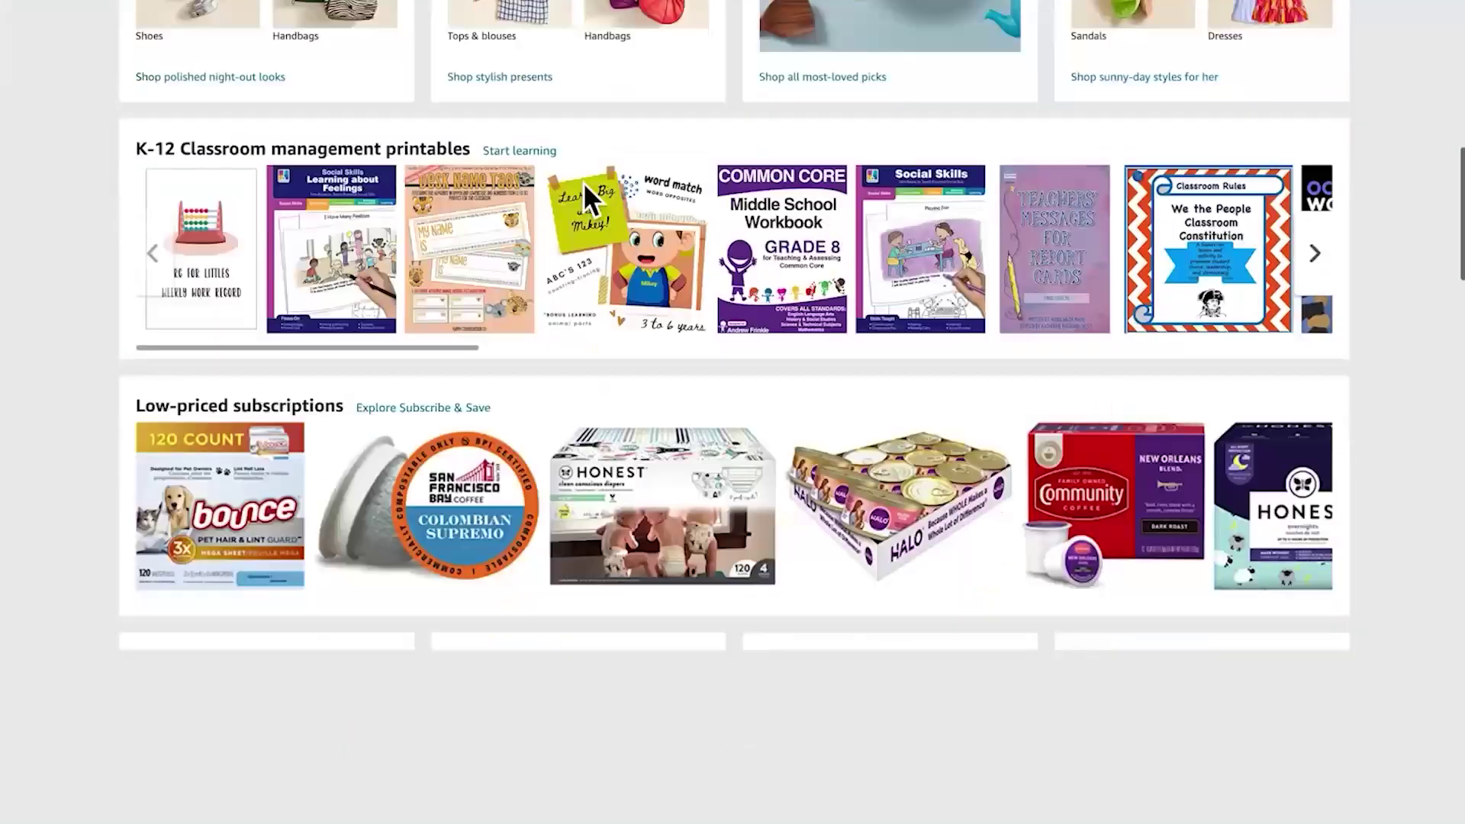
scroll(583, 187, "up", 17)
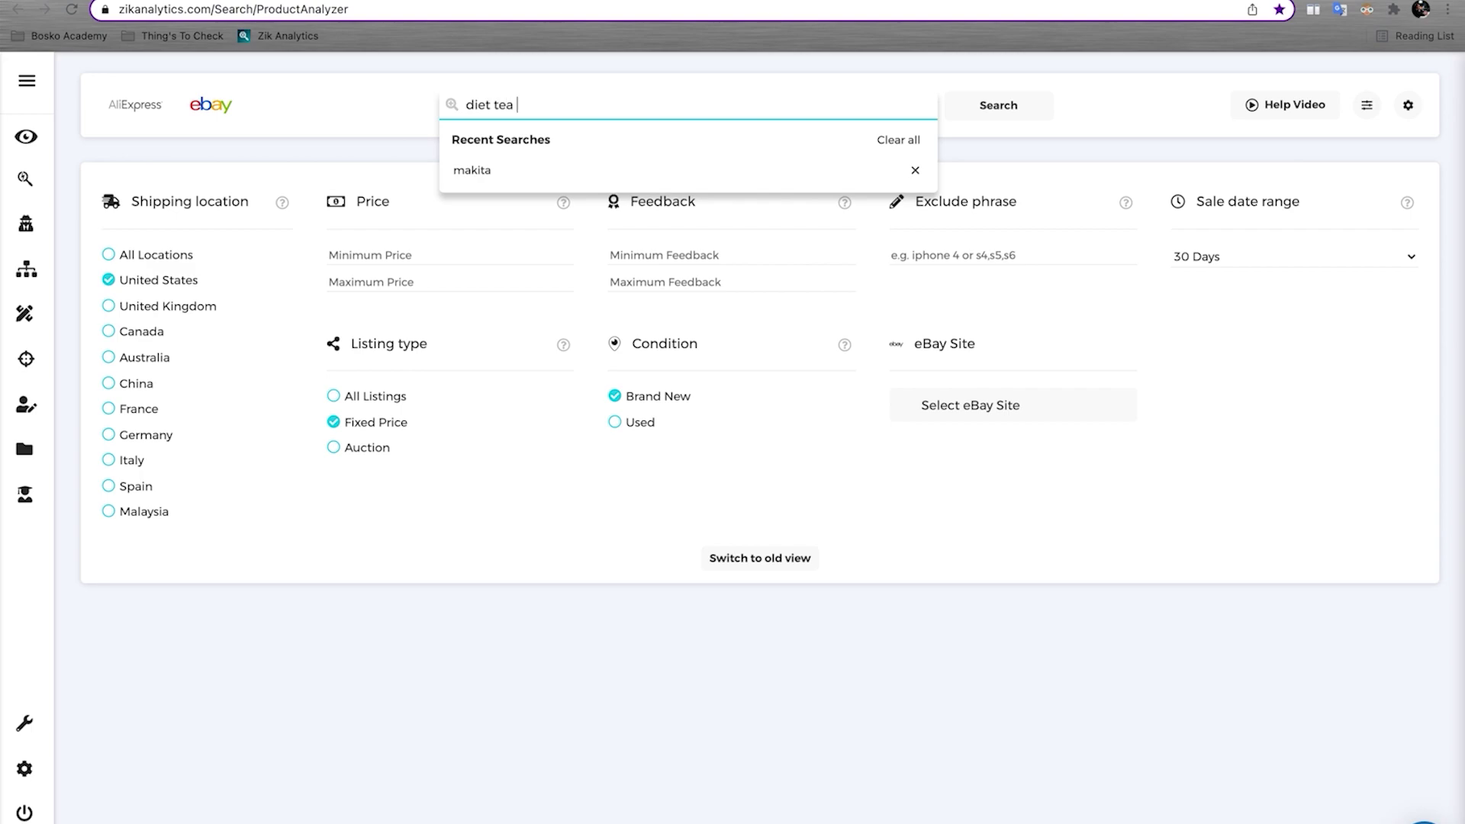
Step: Run the 'diet tea' research search and scroll down to the Pinalim tea listings table
key("Return")
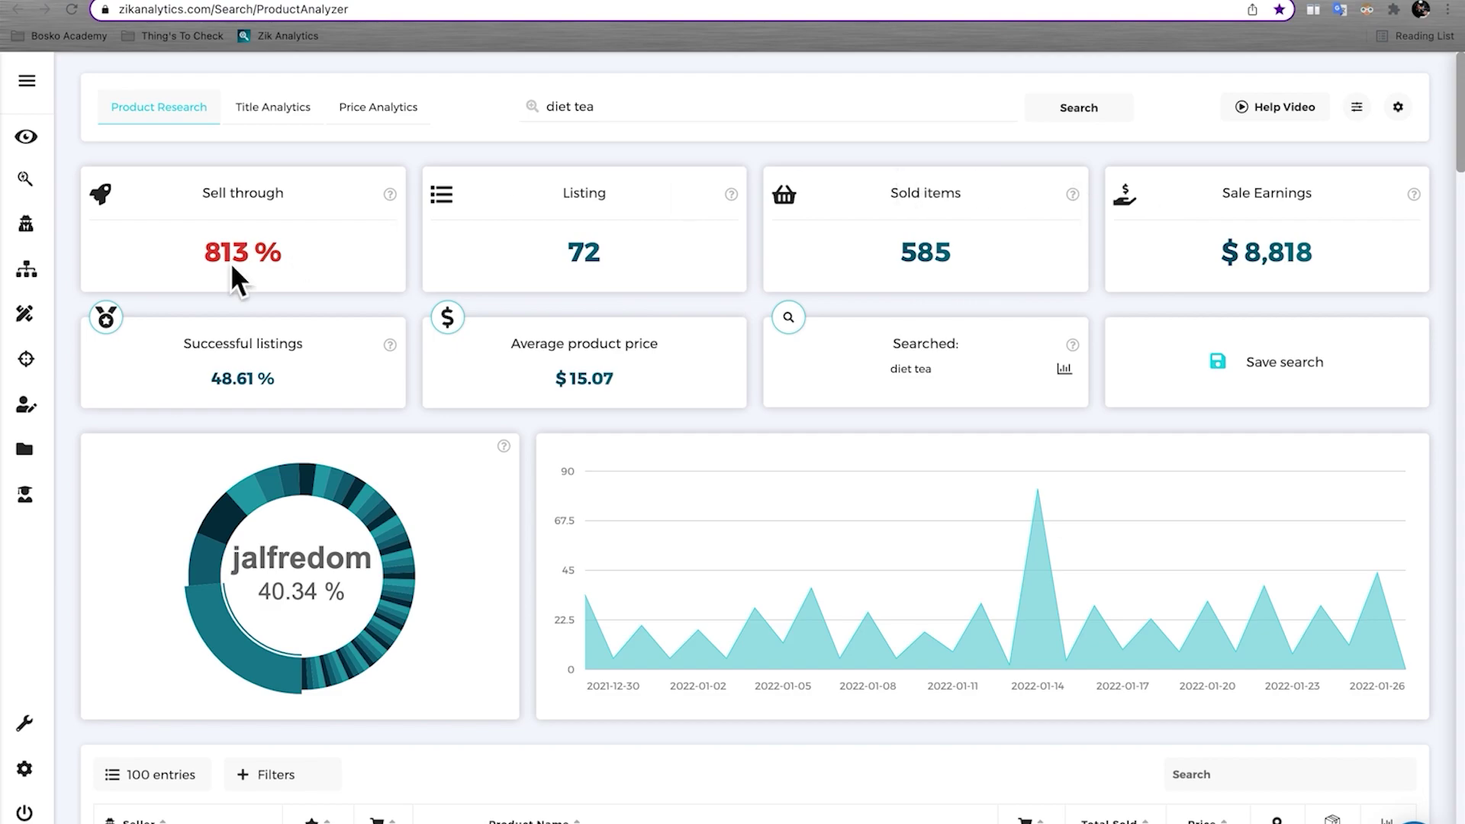
scroll(128, 373, "down", 4)
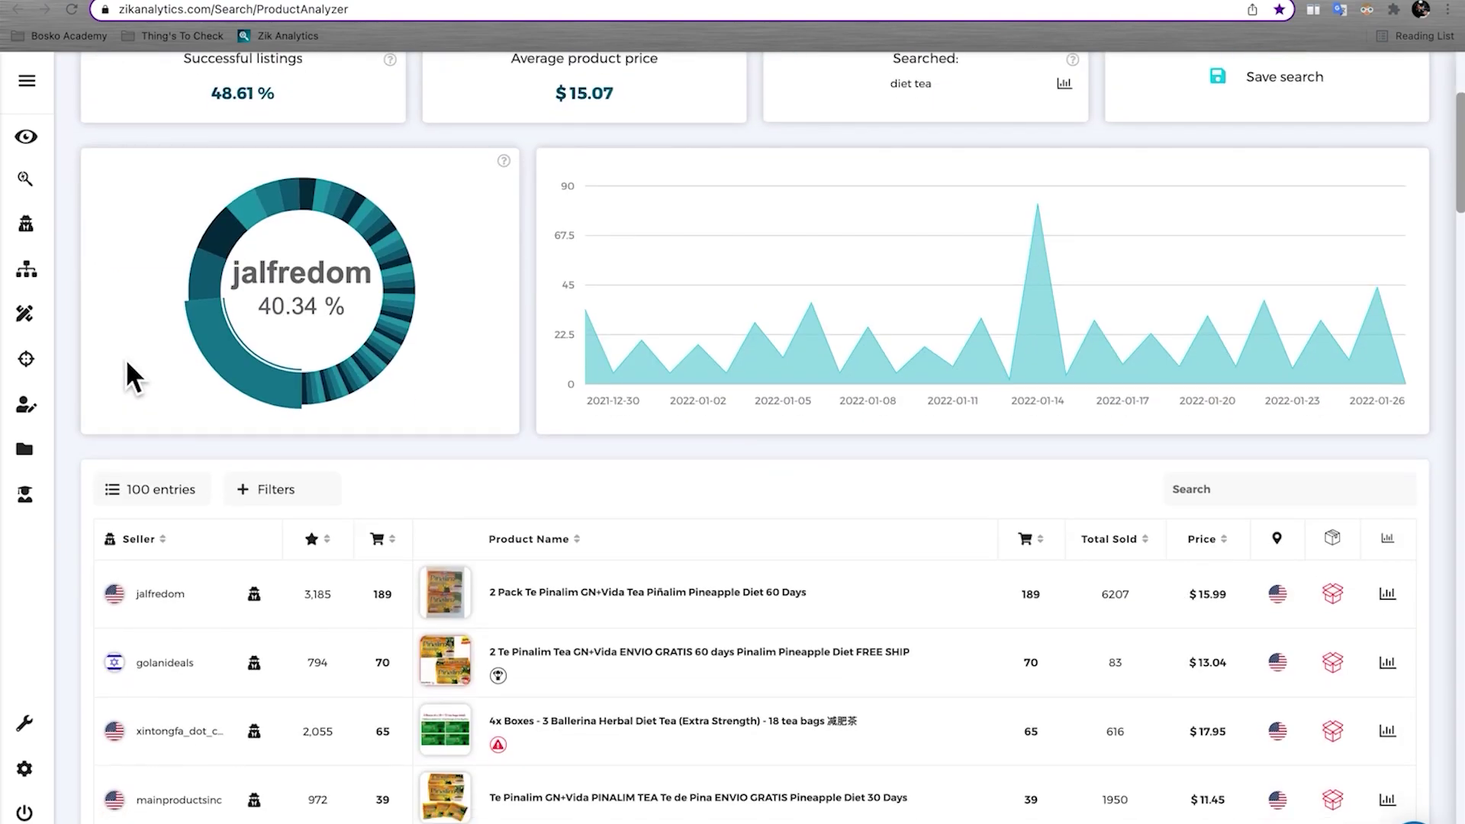
mouse_move(557, 665)
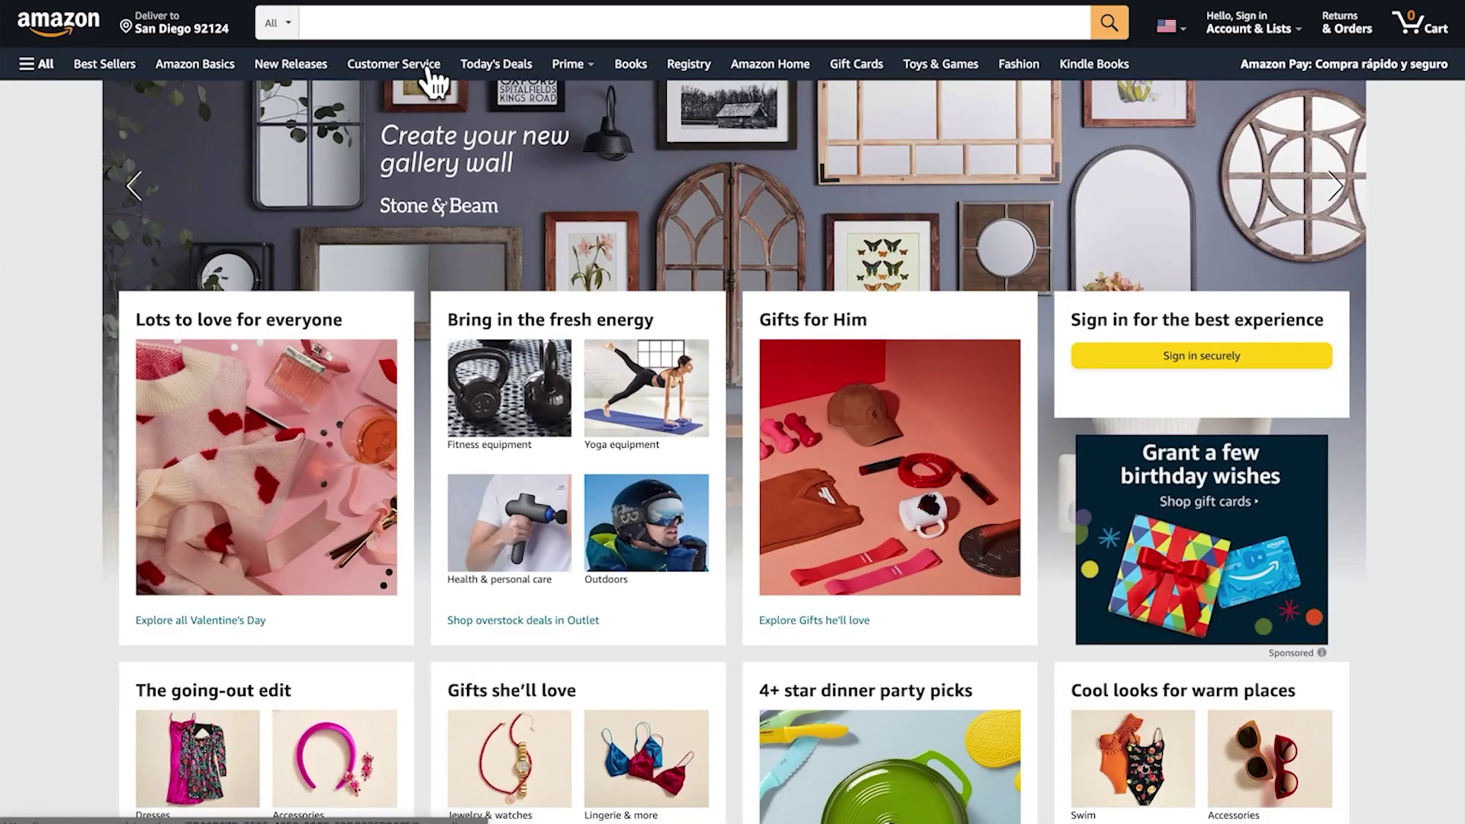
Step: Search Amazon for 'diet products' and scroll through the results
left_click(384, 32)
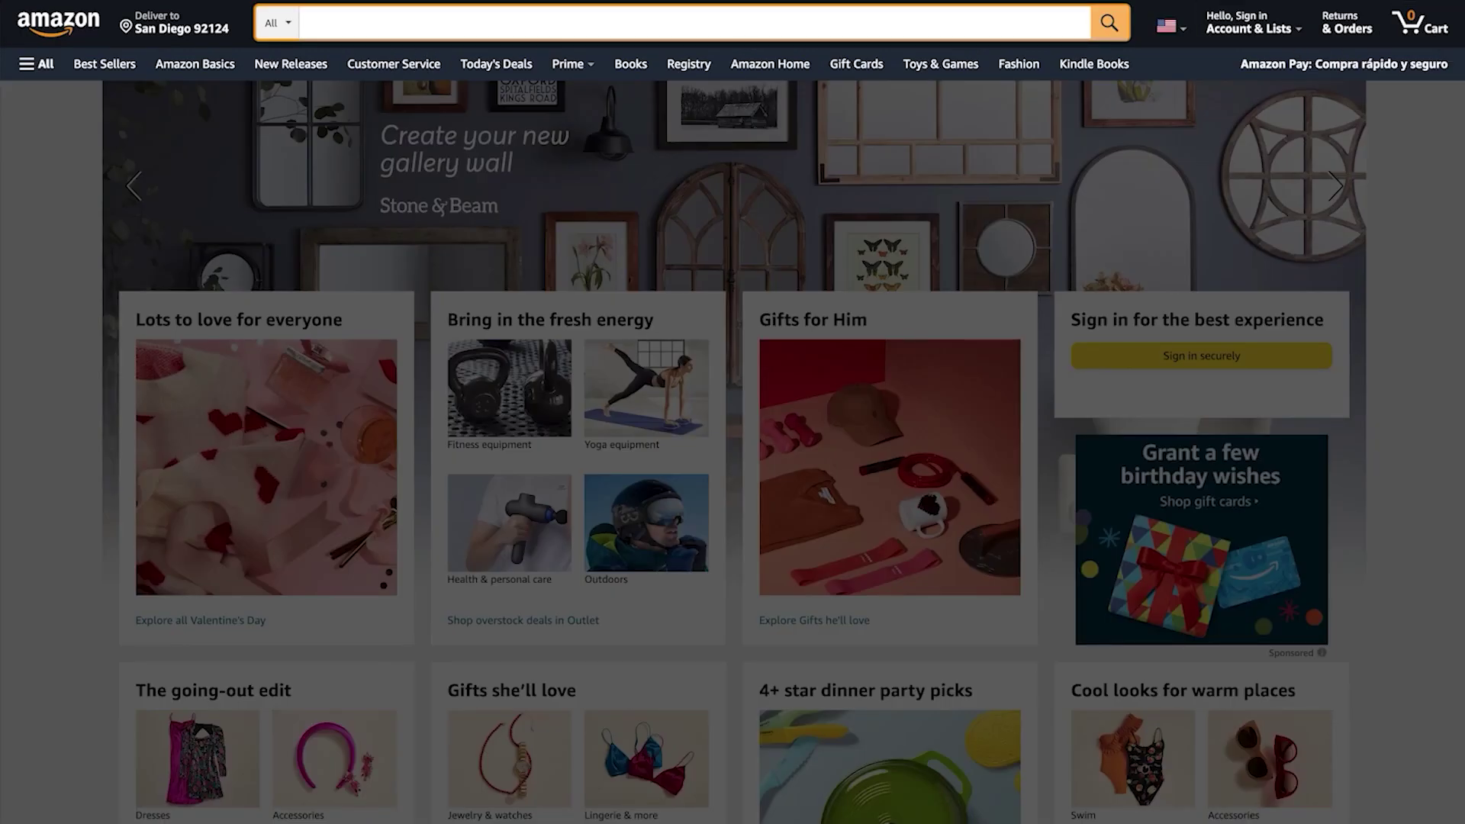
type("diet ")
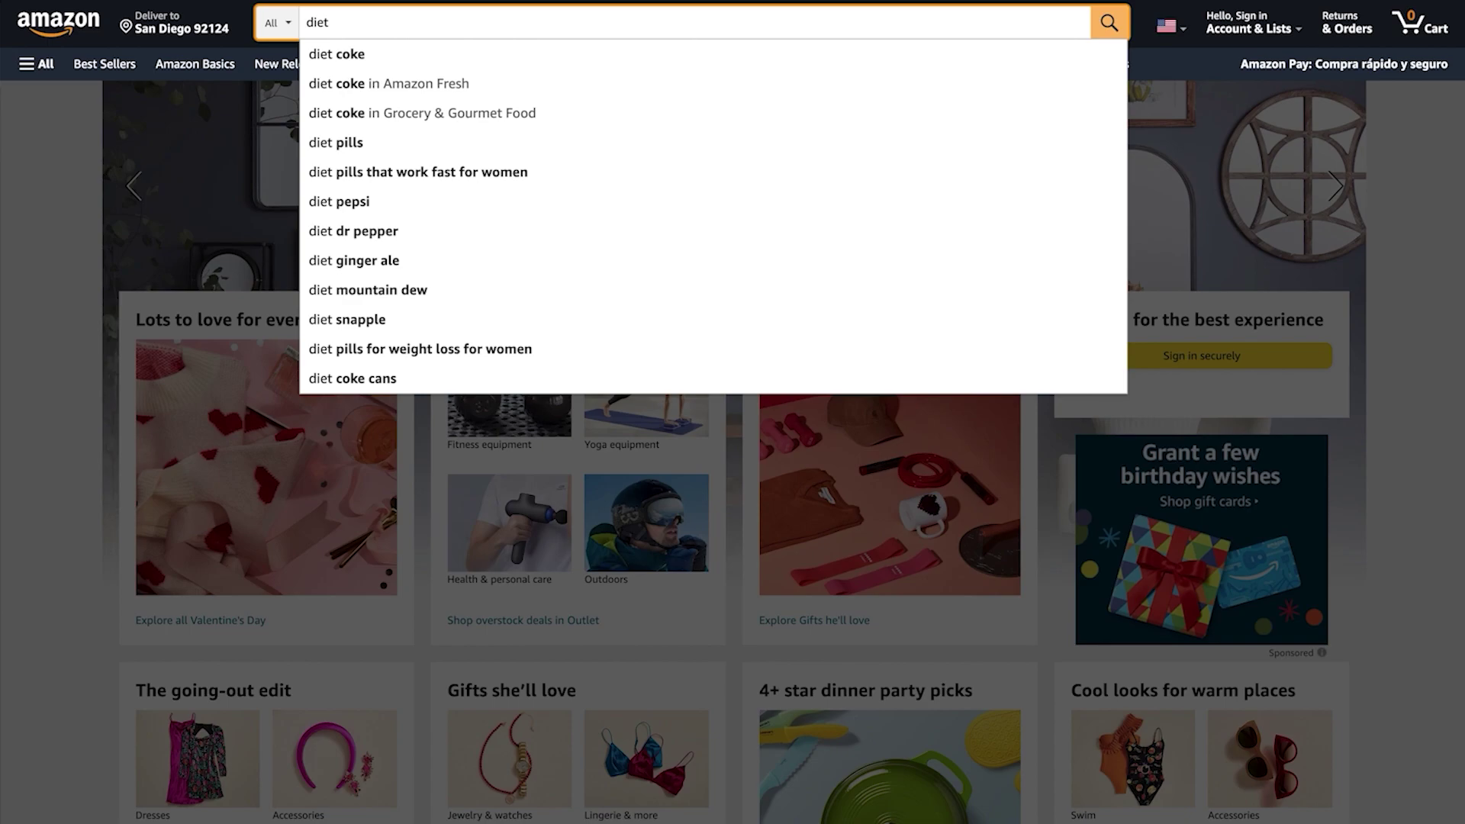
type("prod")
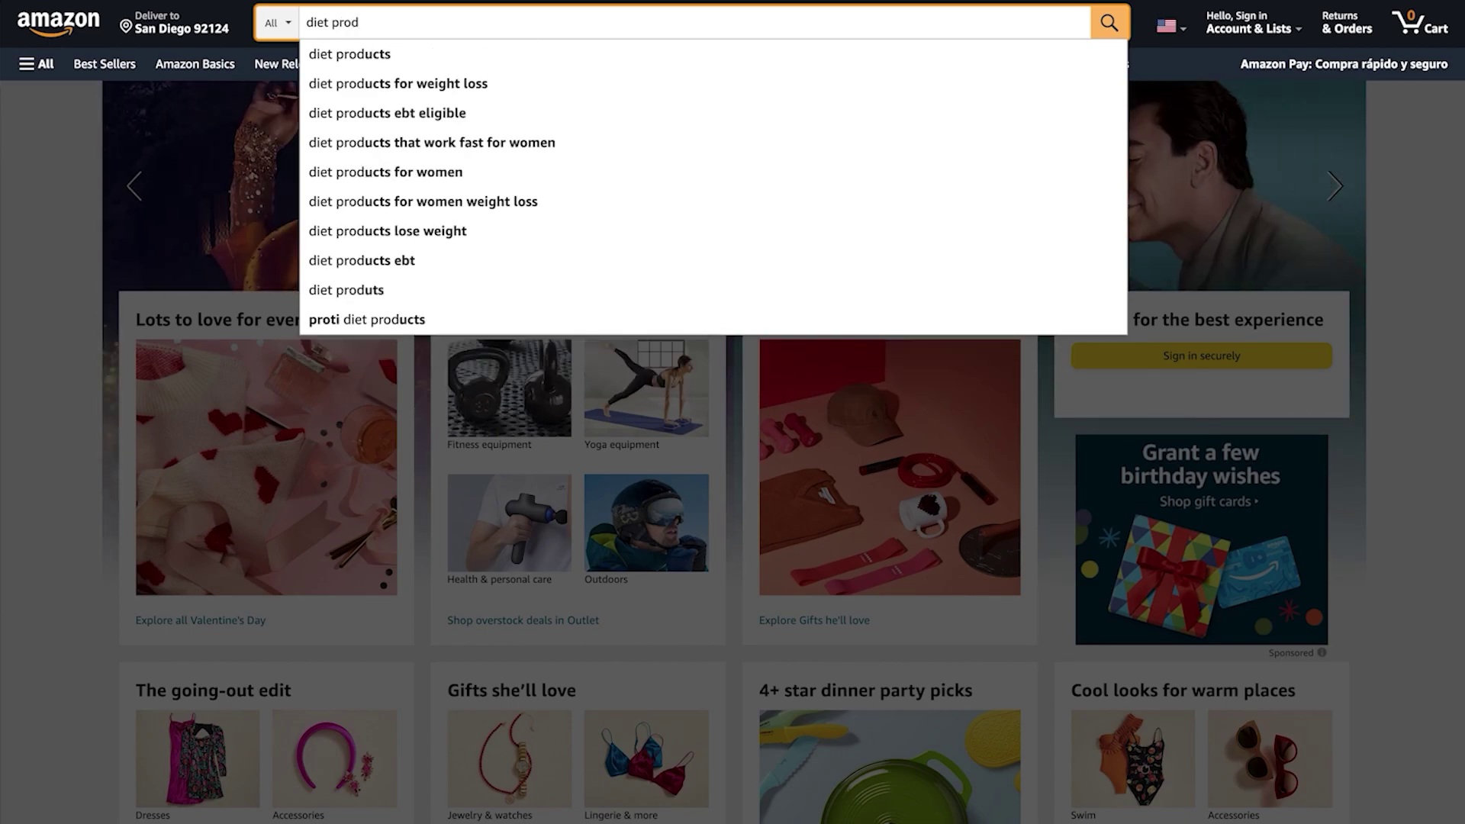
left_click(755, 118)
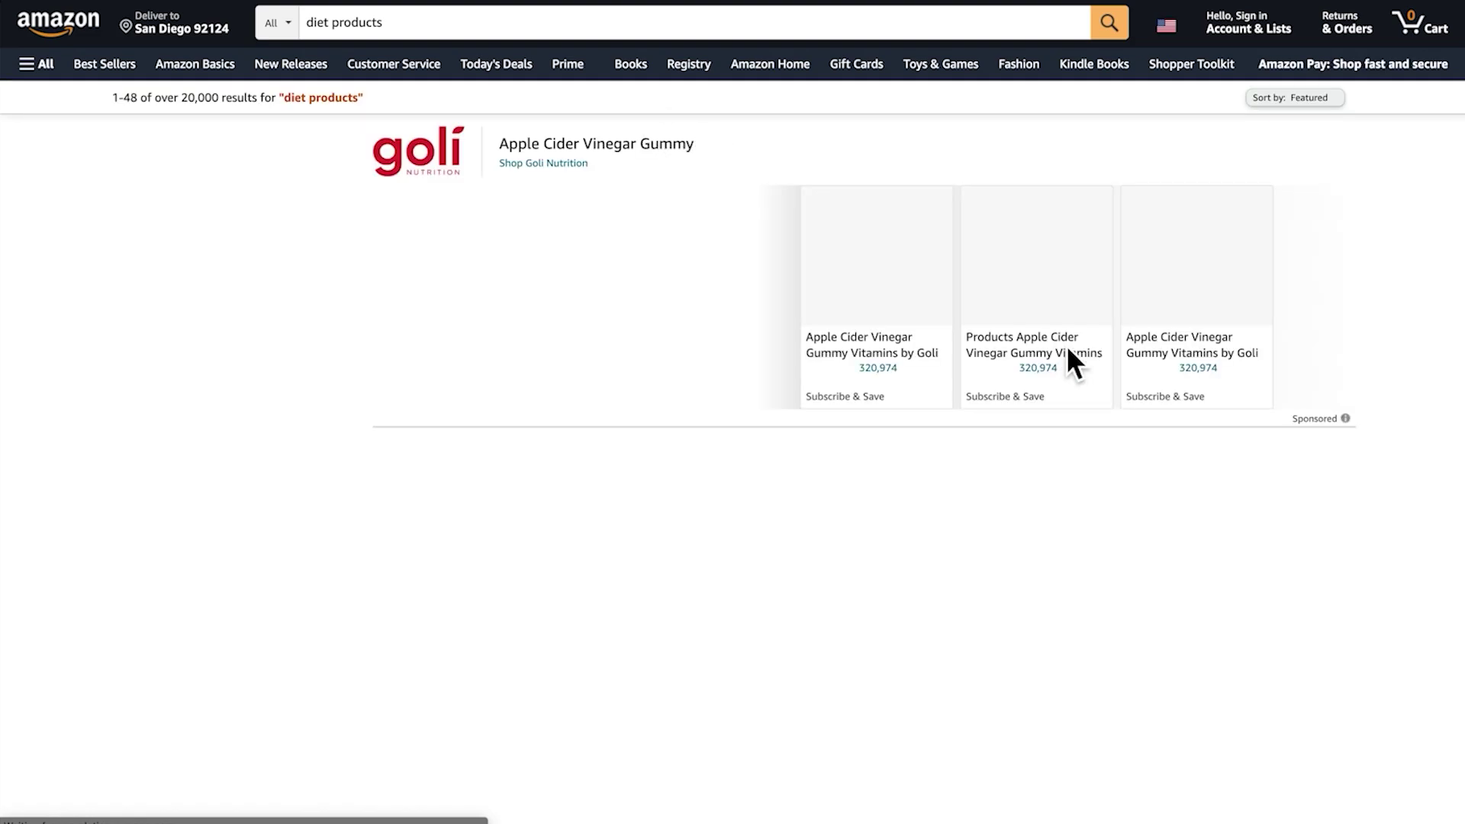
scroll(999, 347, "down", 8)
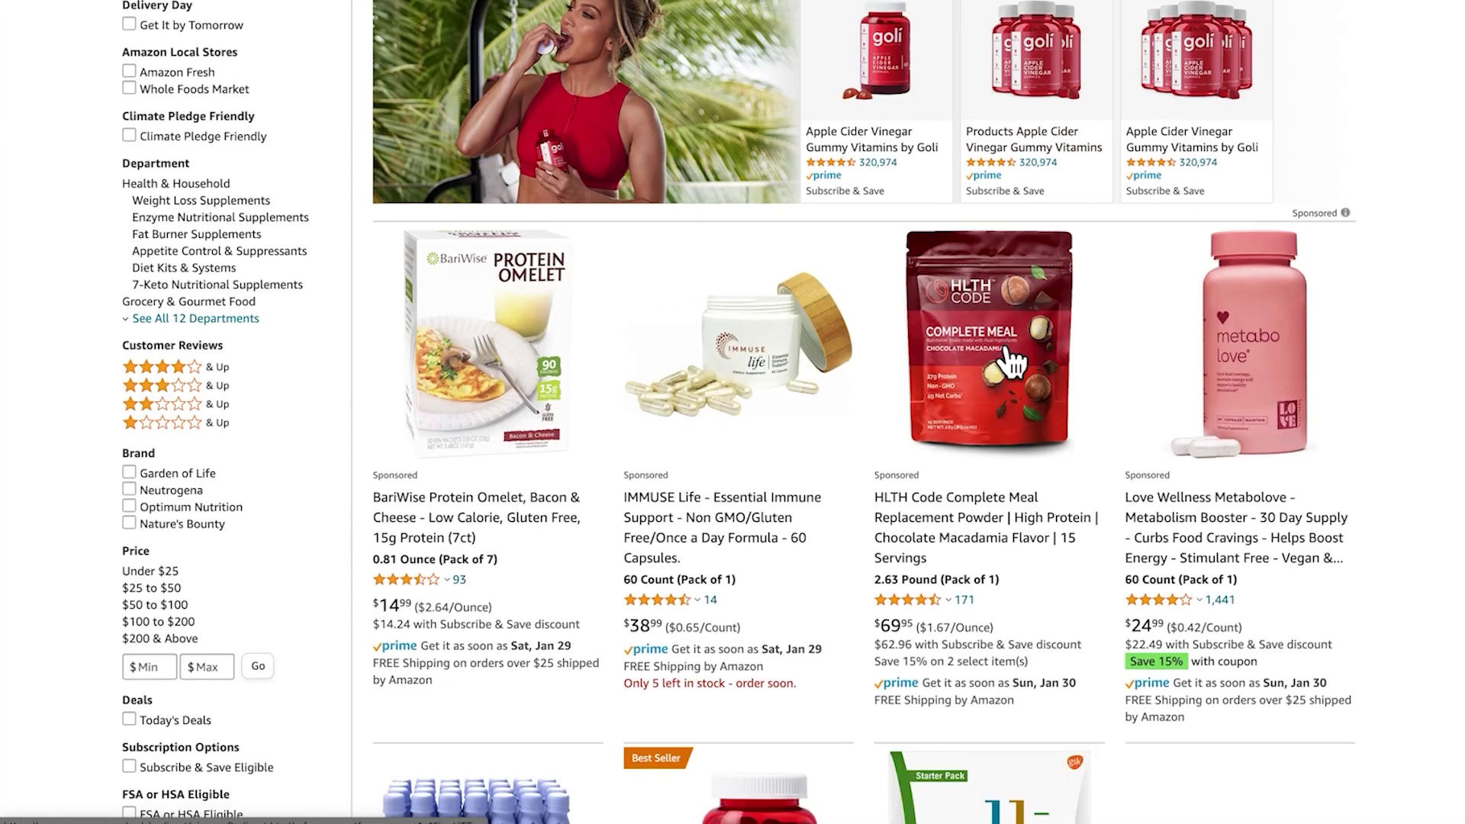
scroll(1007, 357, "down", 6)
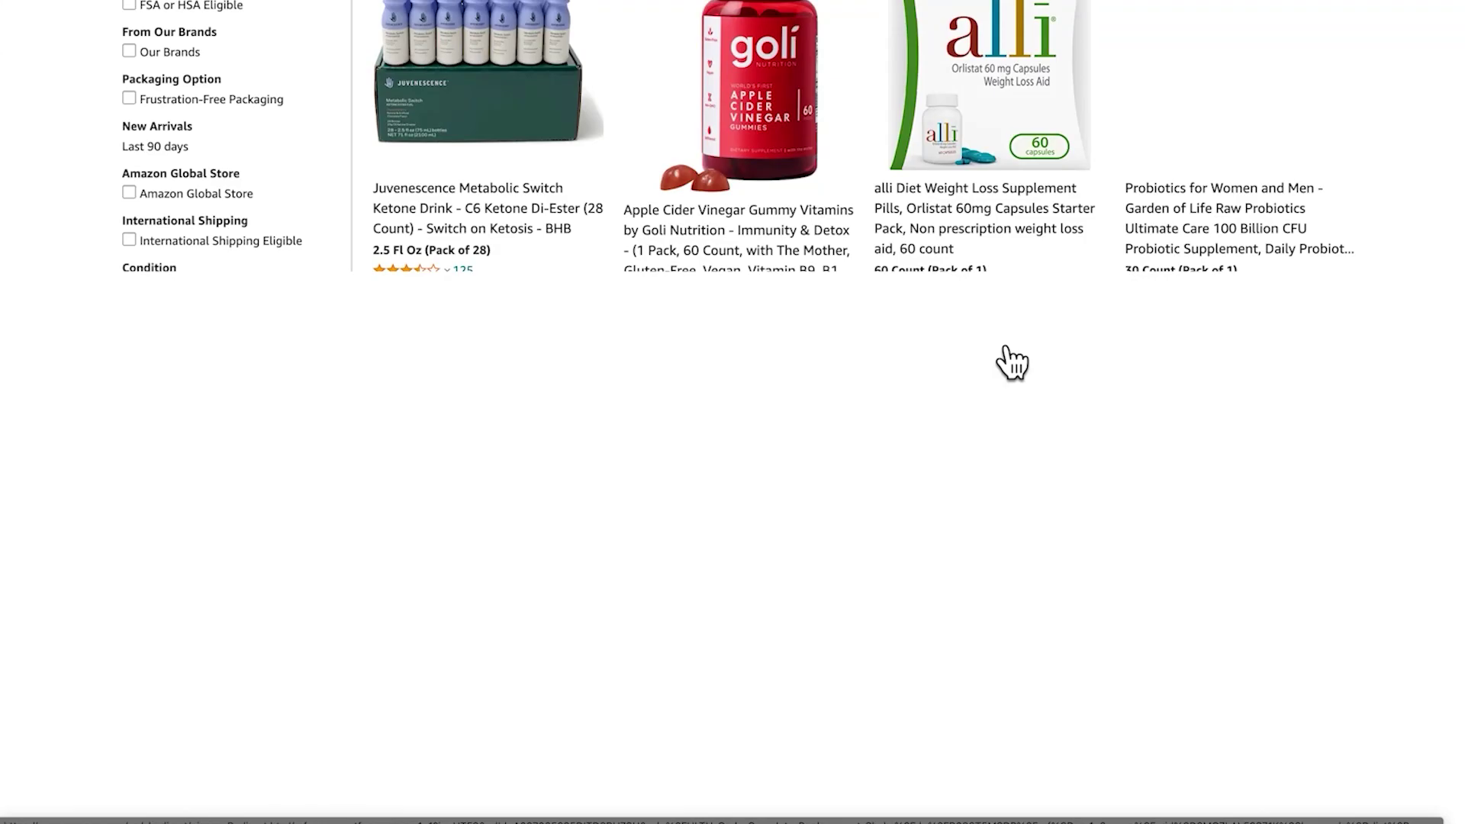
scroll(1007, 358, "down", 10)
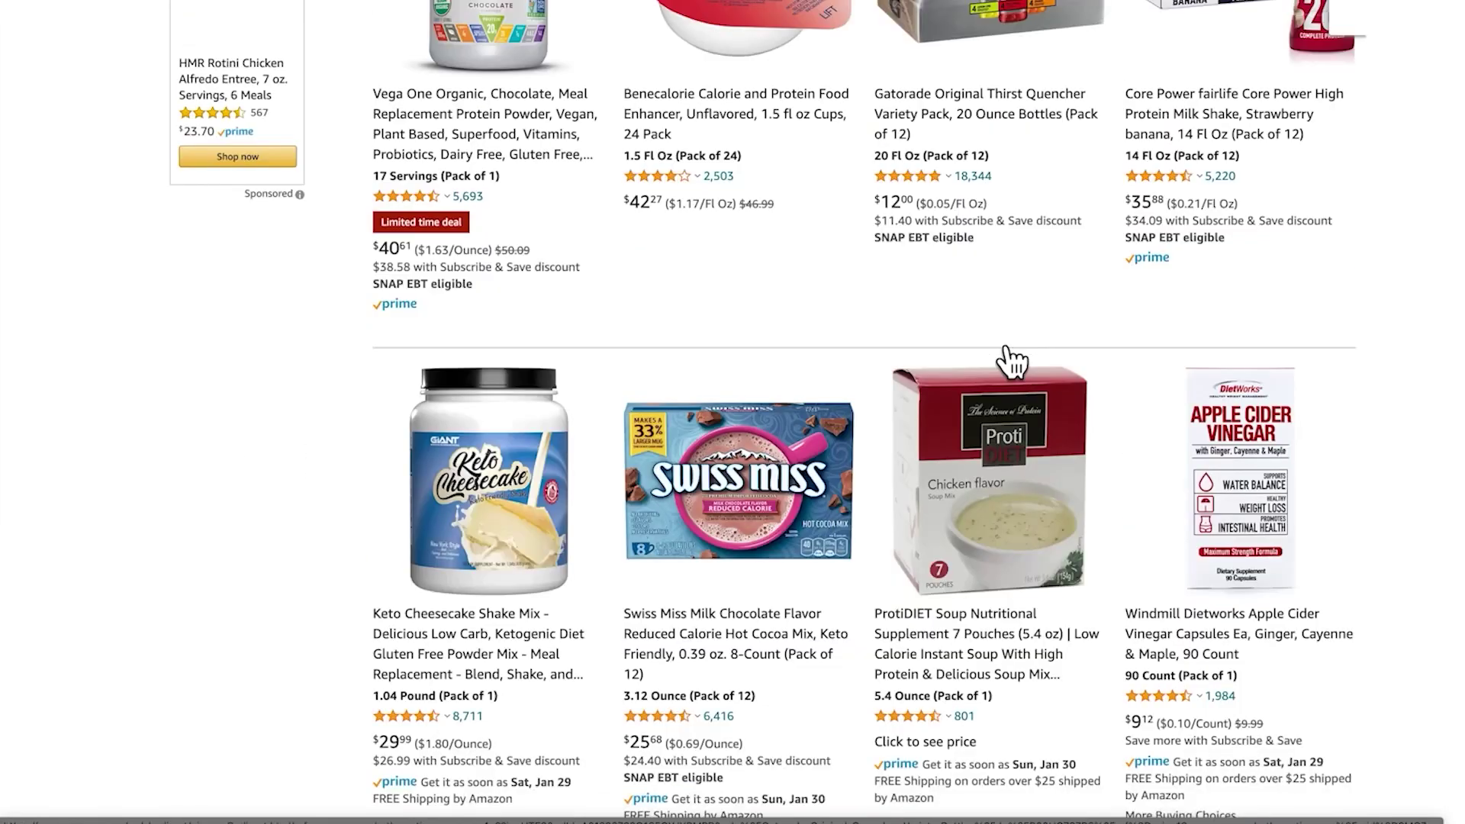
scroll(1013, 369, "down", 12)
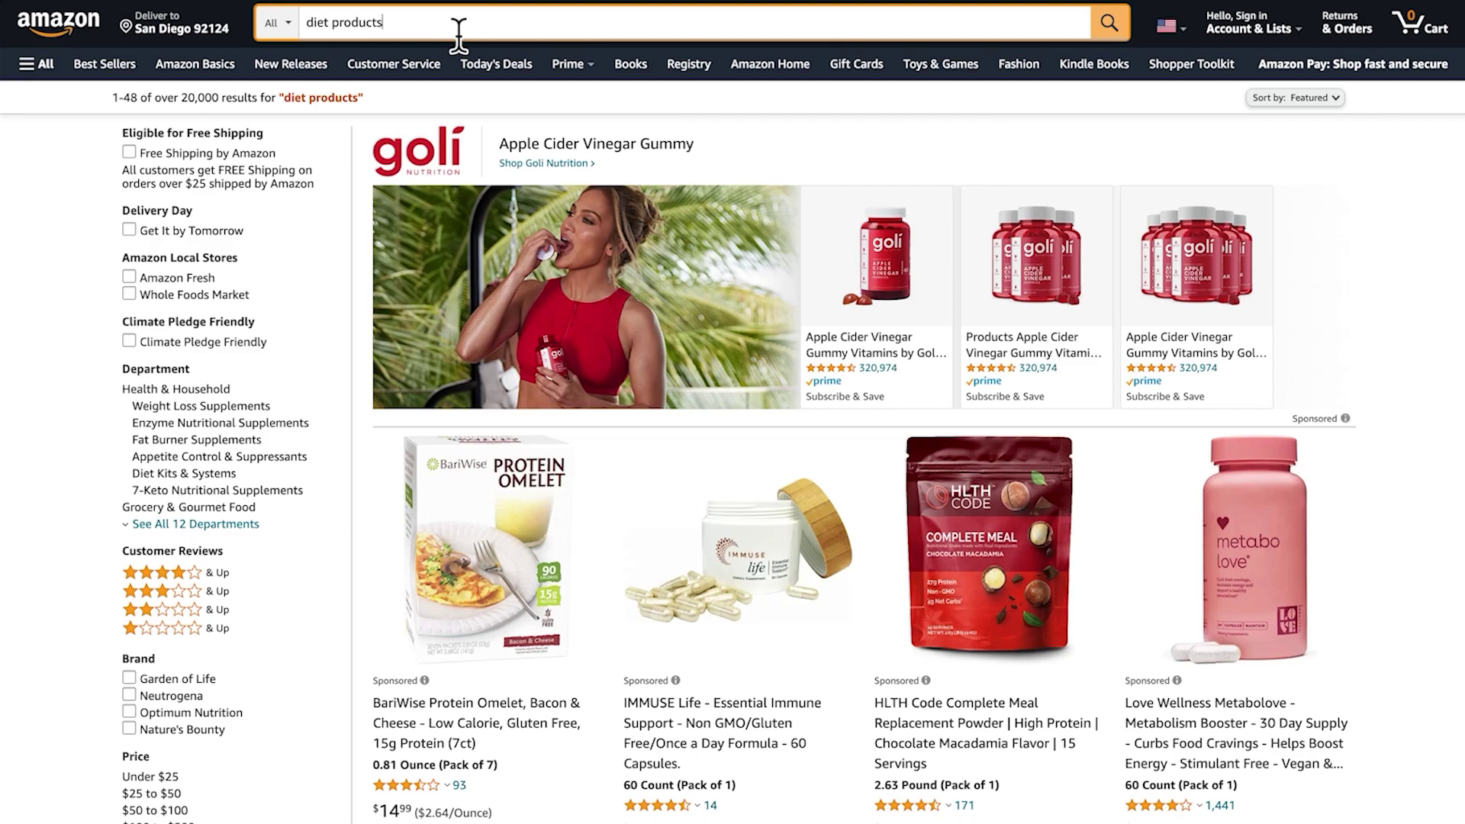
Step: Search Amazon for 'diet tea' and scroll down to the highly rated Piñalim tea listing
left_click(458, 33)
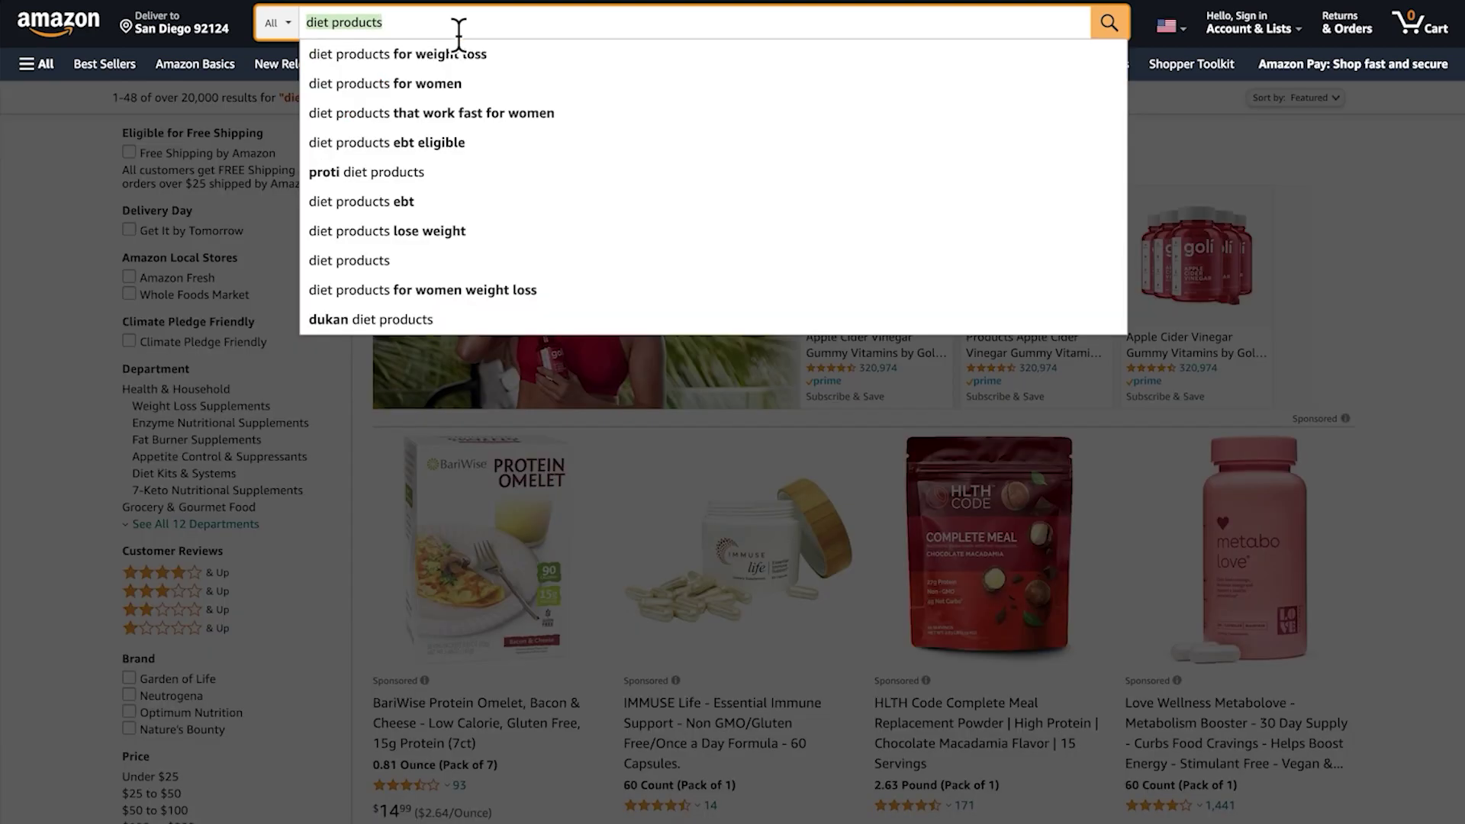
type("diet ")
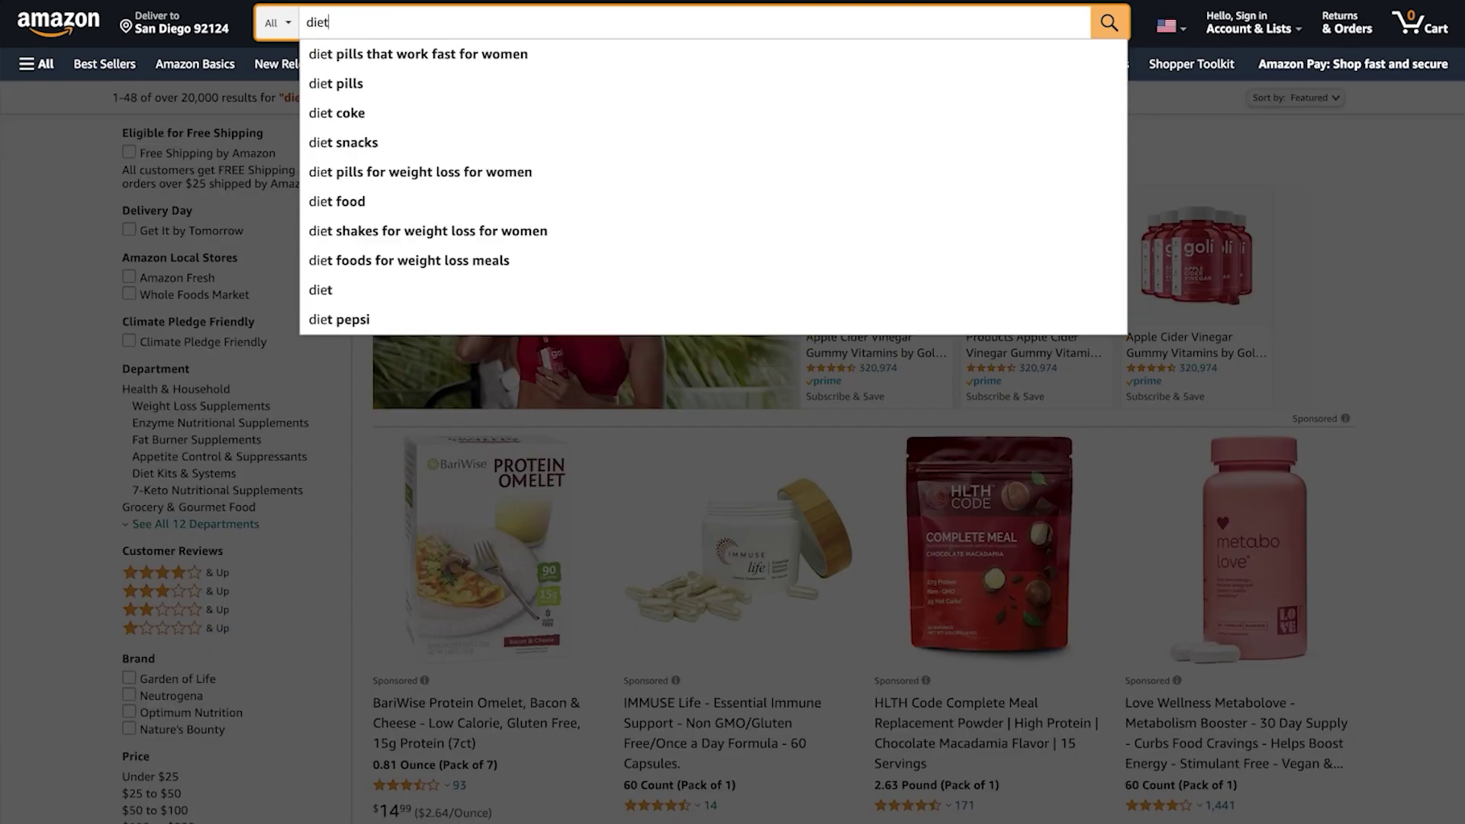
type("tea")
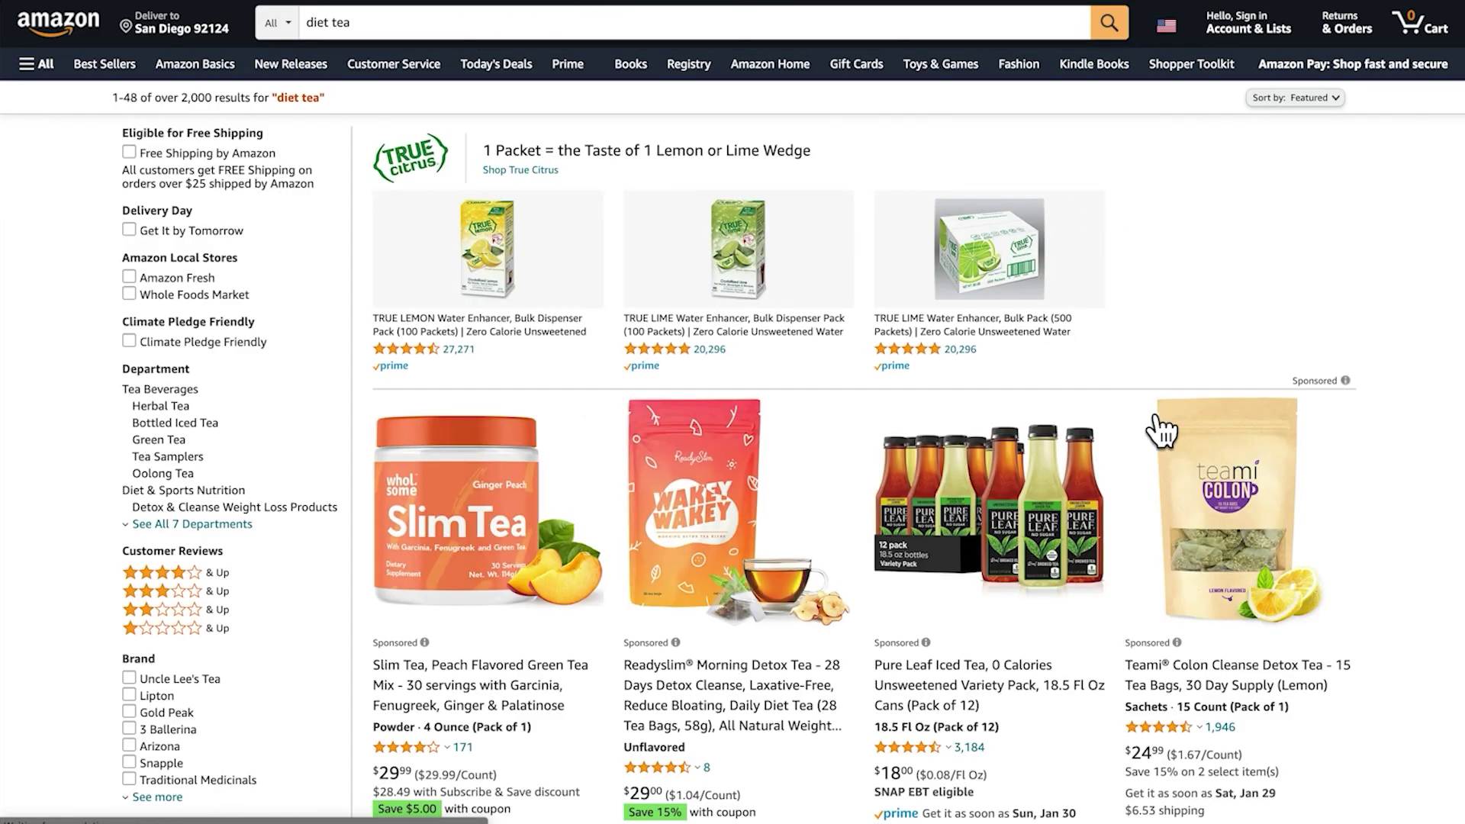
scroll(1156, 427, "down", 10)
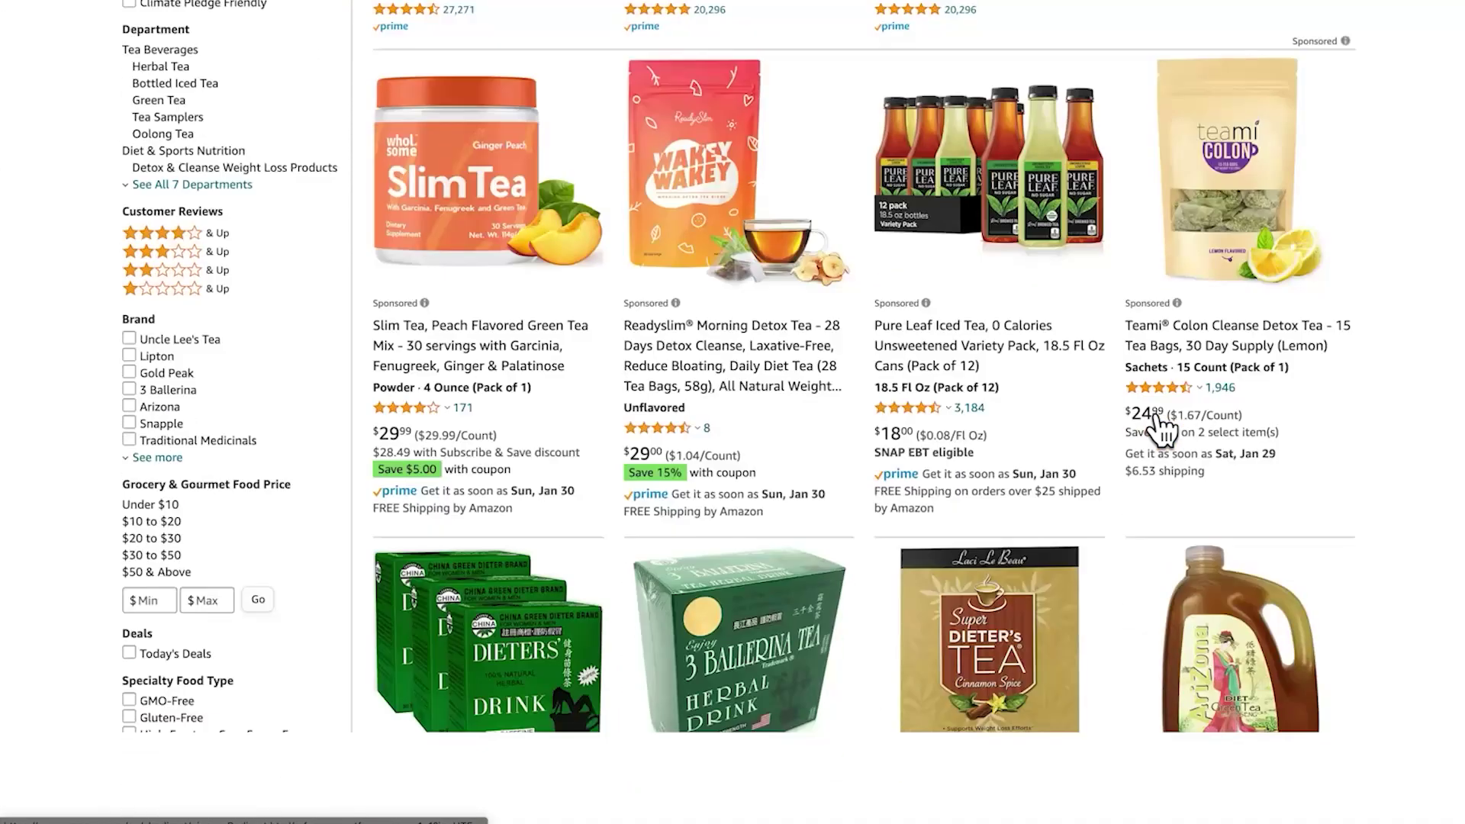
scroll(1144, 405, "down", 10)
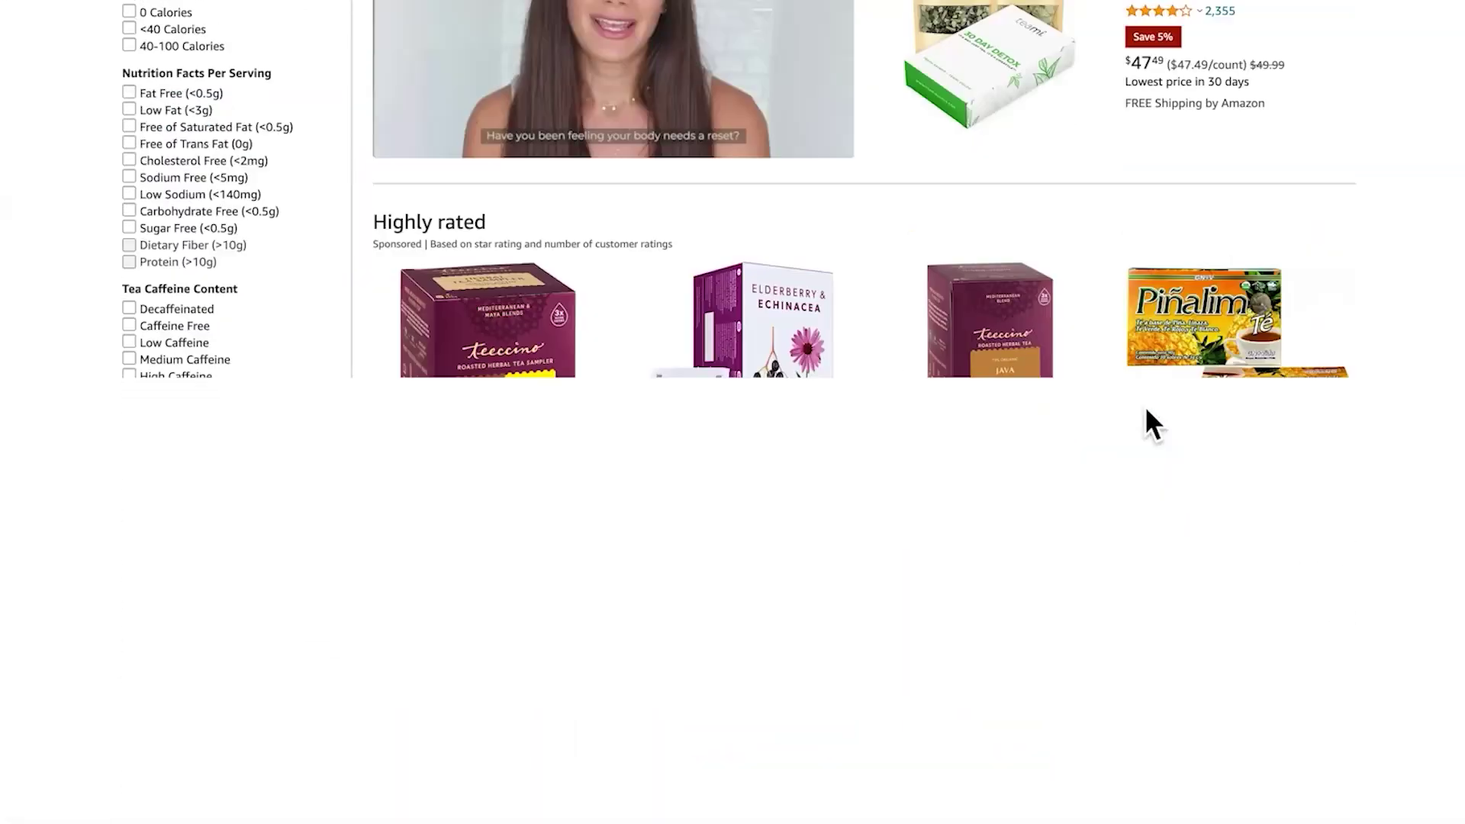
scroll(1146, 409, "down", 2)
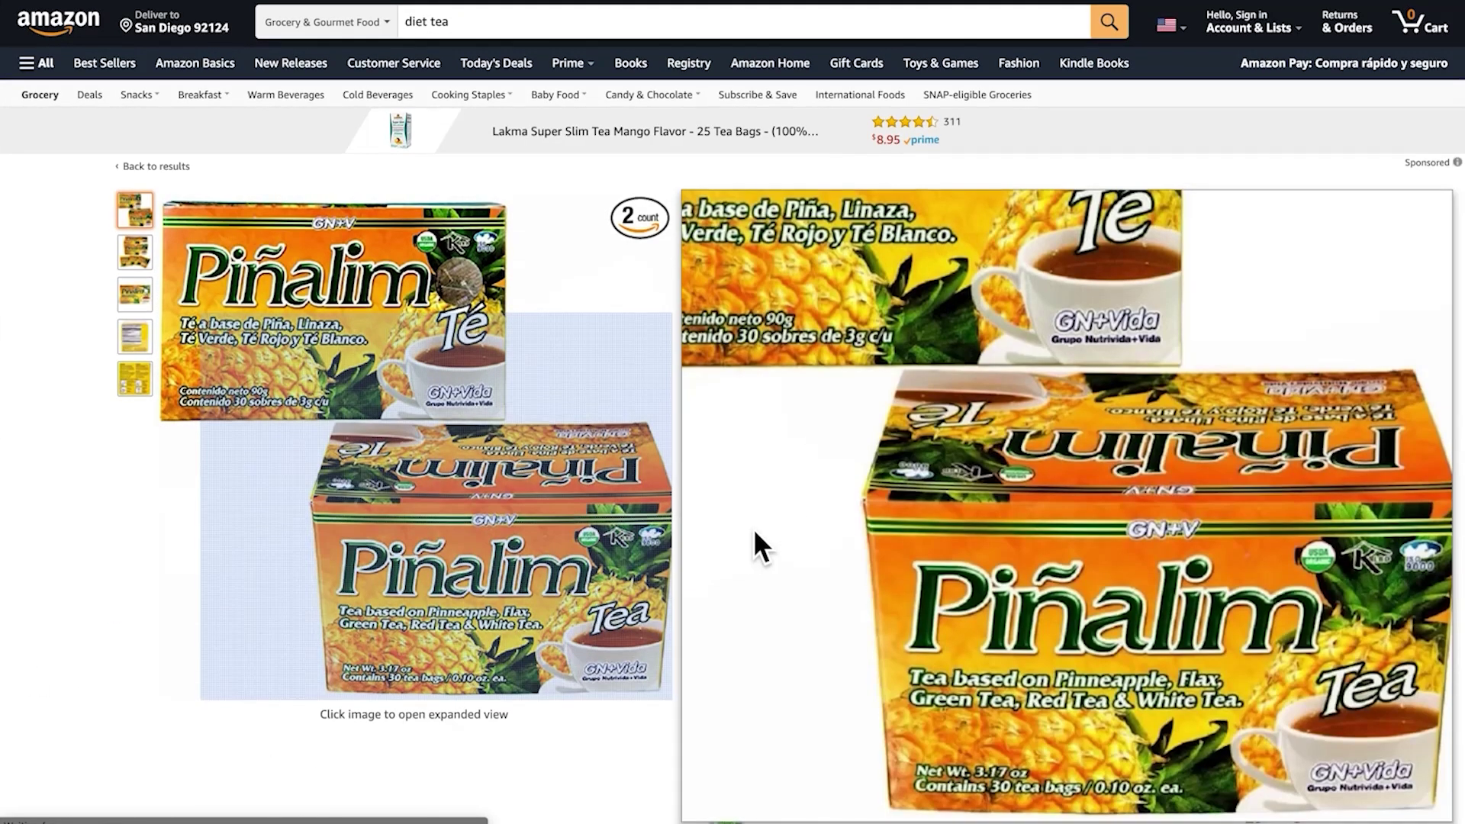
Step: Scroll to the Tea Diet customer reviews, enlarge the first review photo, then close it
scroll(753, 528, "down", 15)
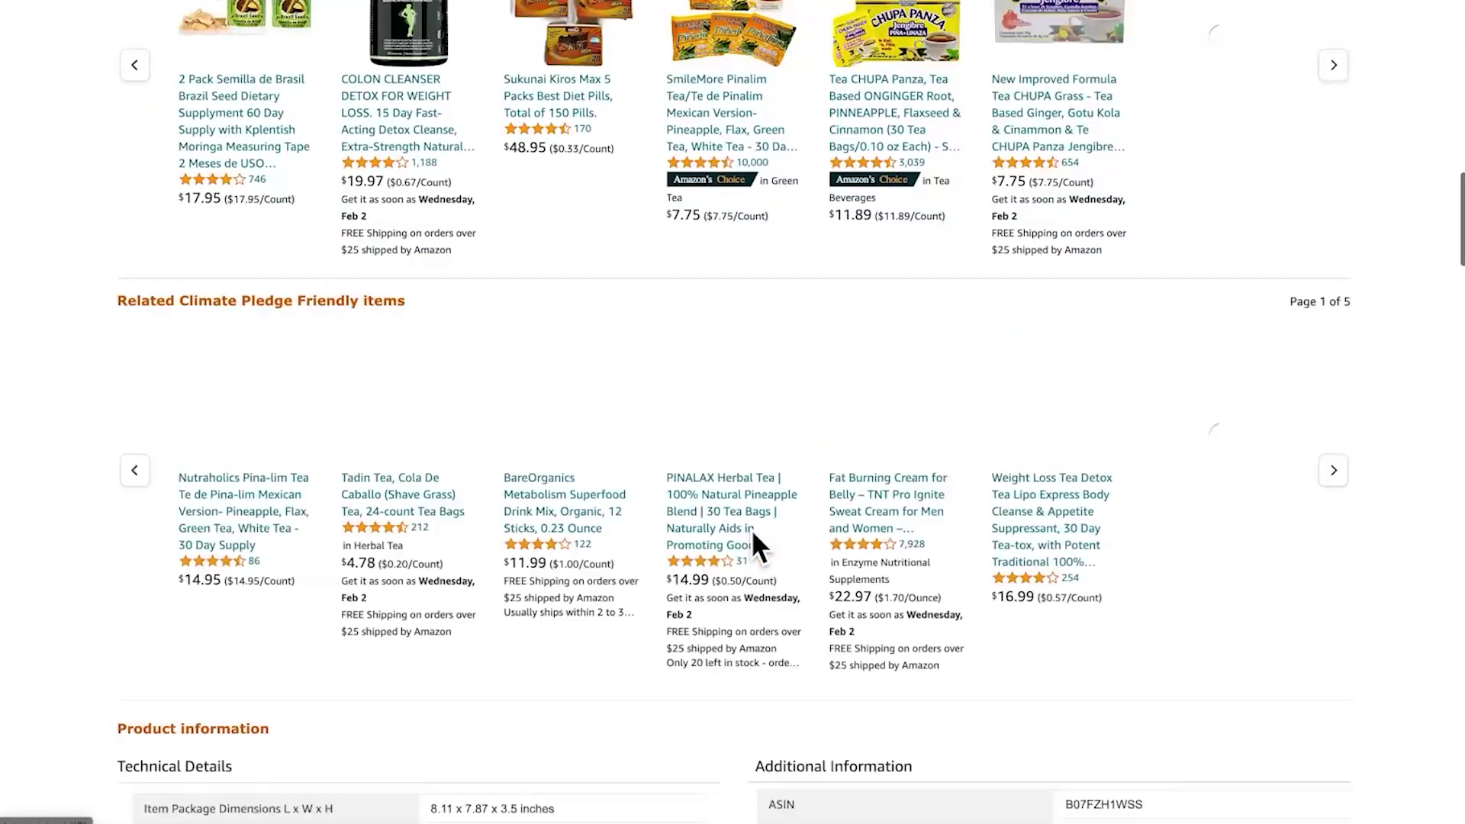
scroll(753, 533, "down", 7)
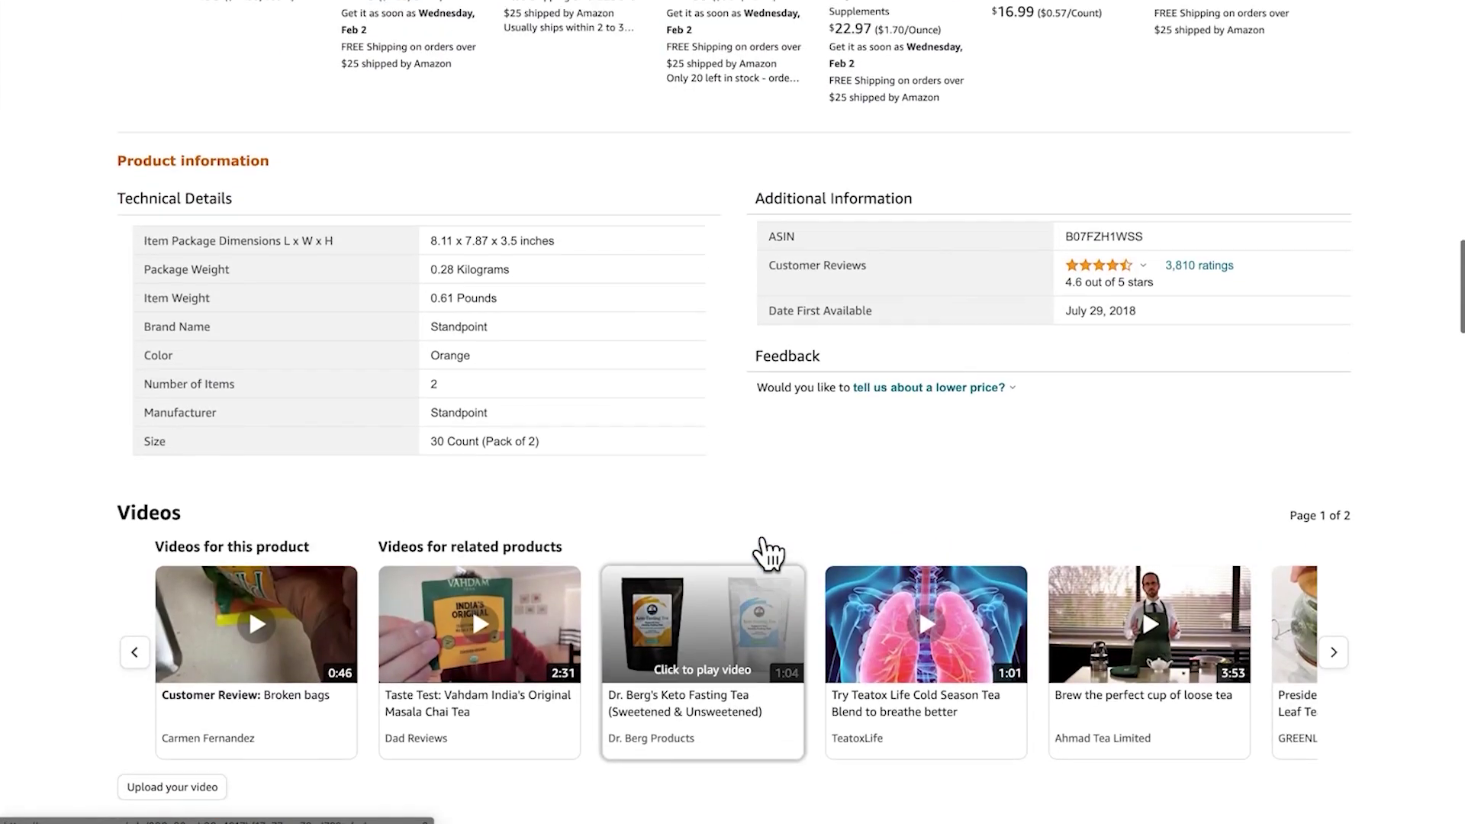
scroll(765, 551, "up", 1)
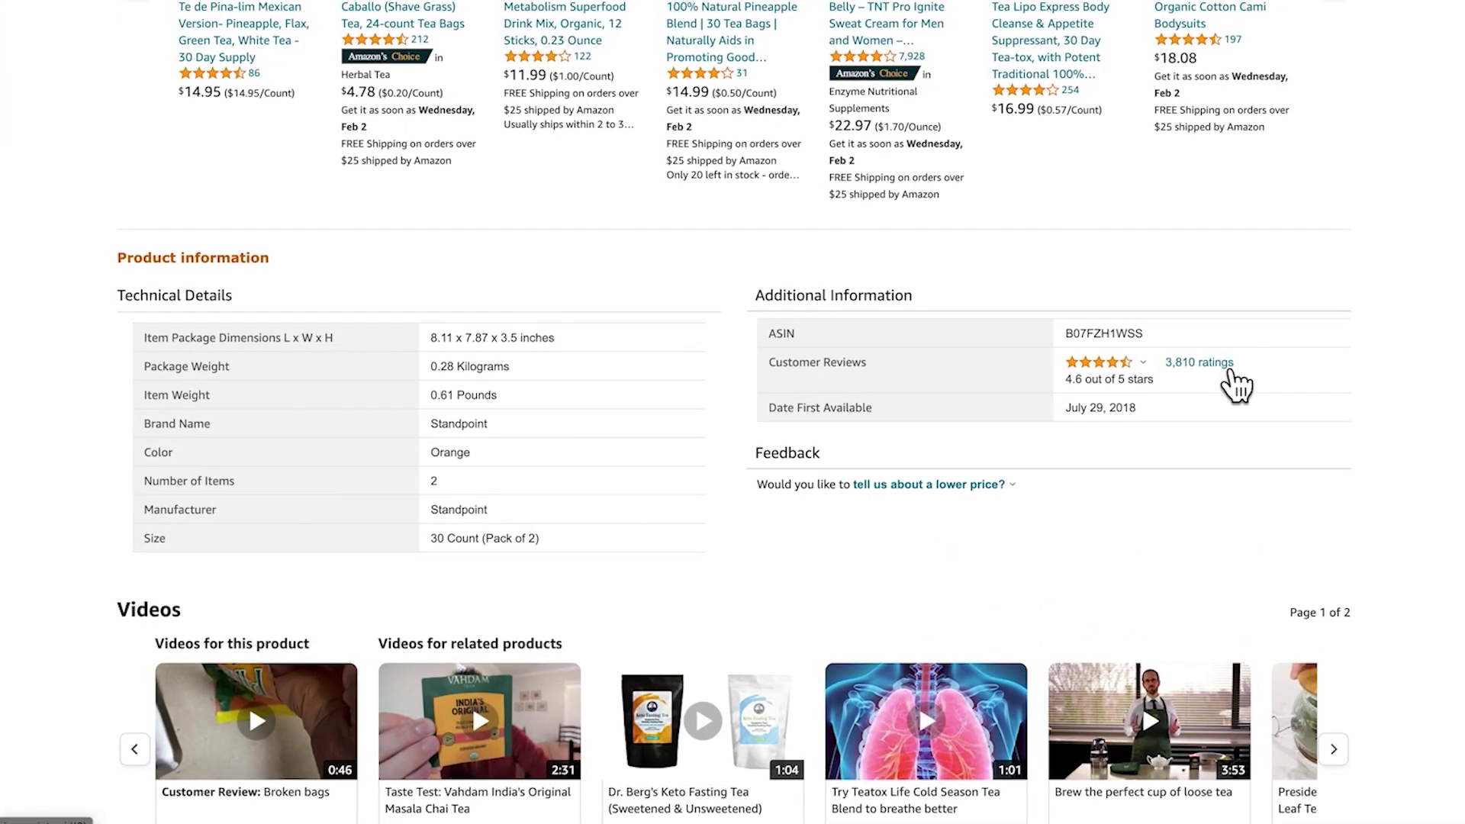
scroll(1142, 482, "up", 5)
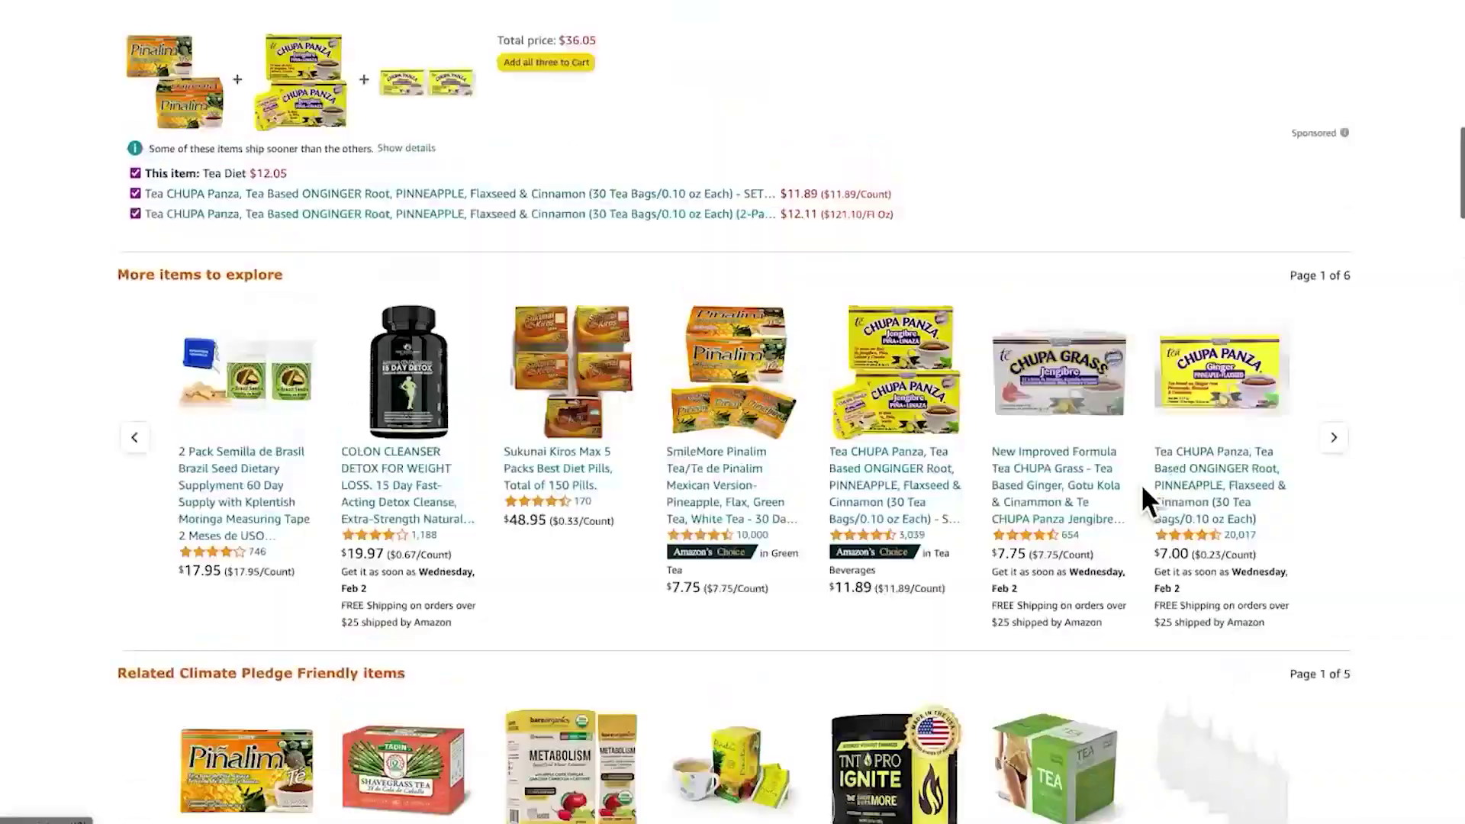
scroll(1142, 483, "up", 10)
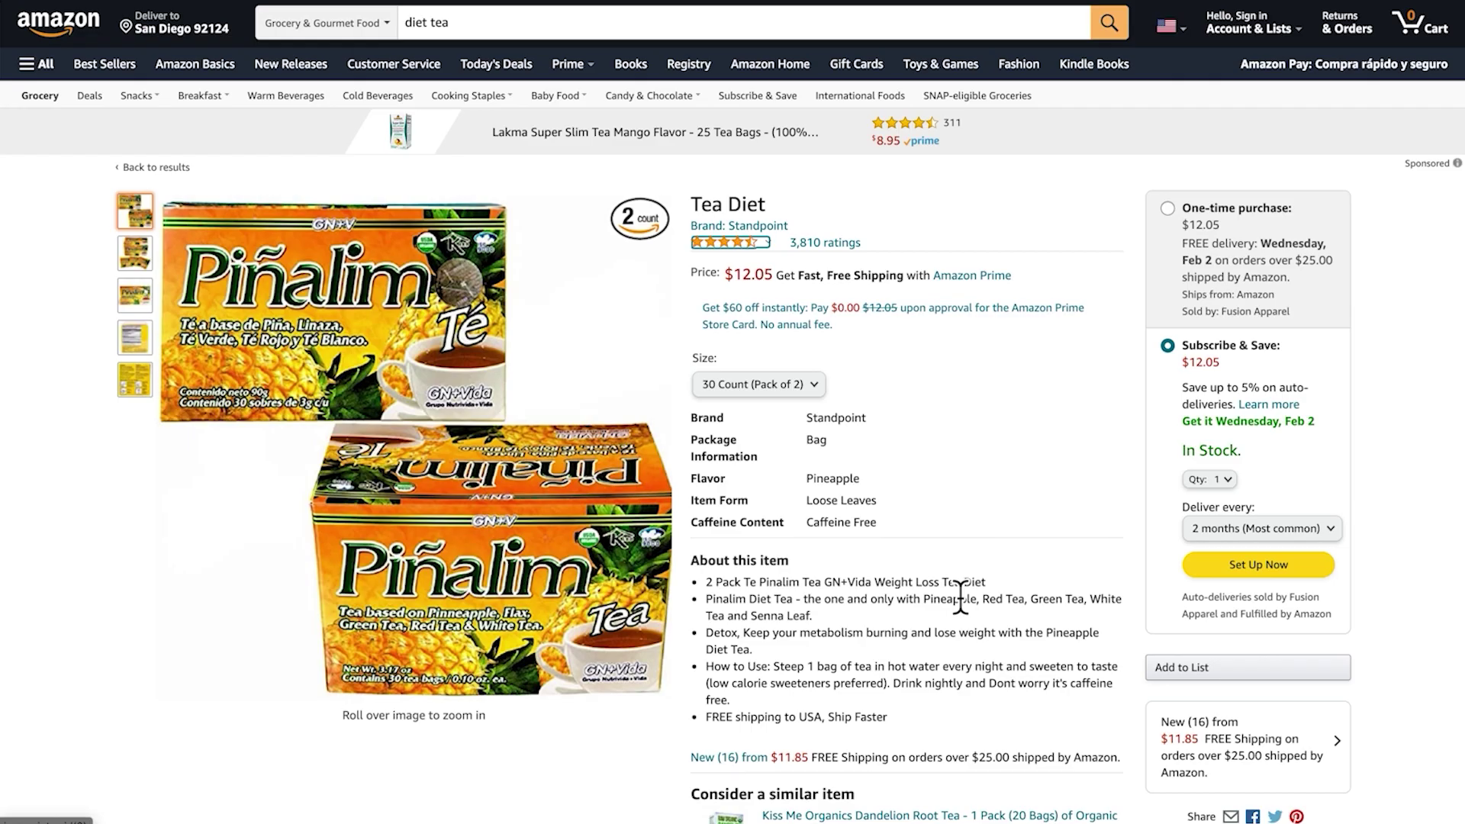
scroll(960, 595, "down", 20)
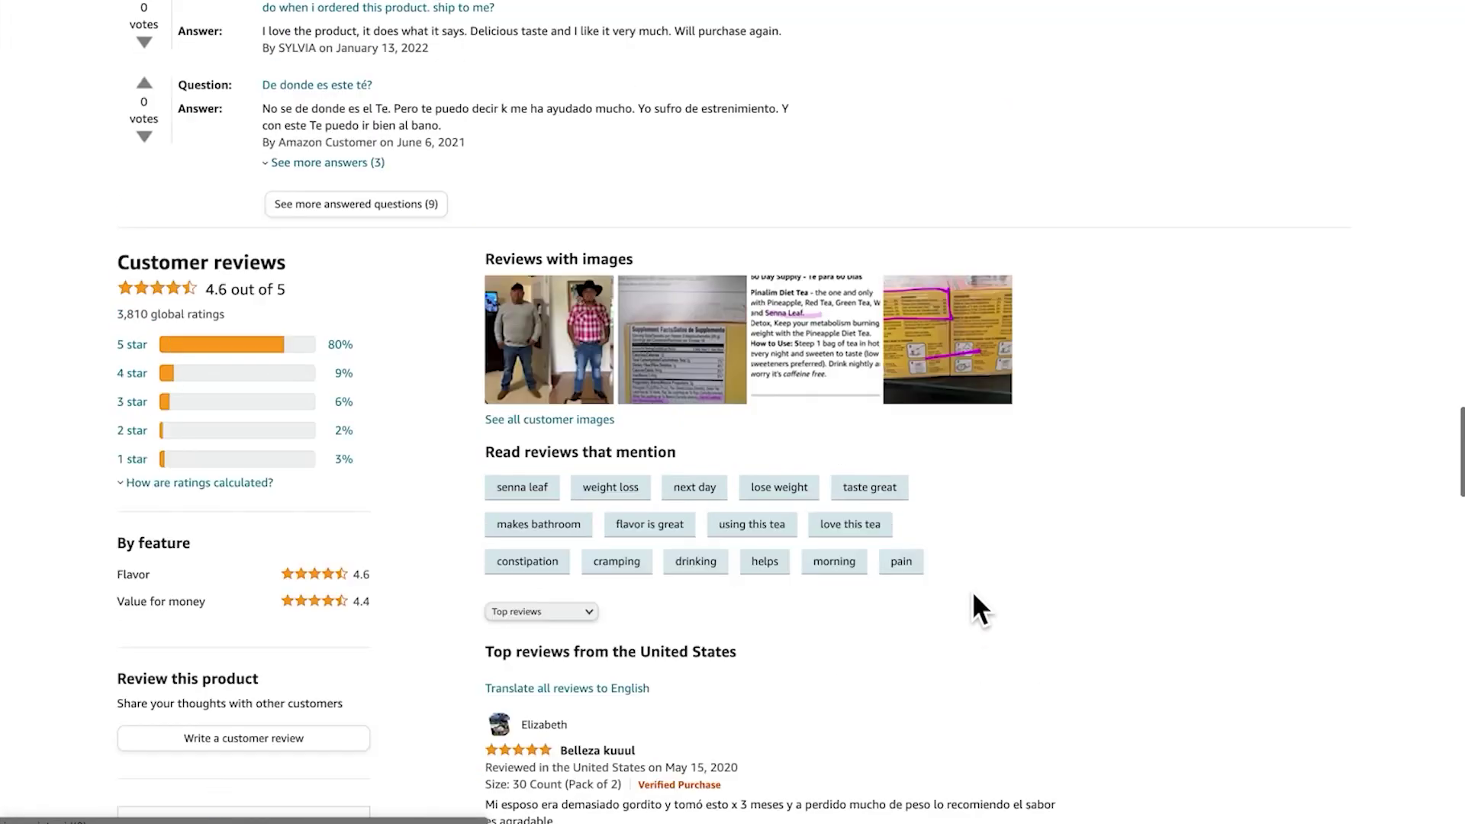
scroll(973, 595, "down", 1)
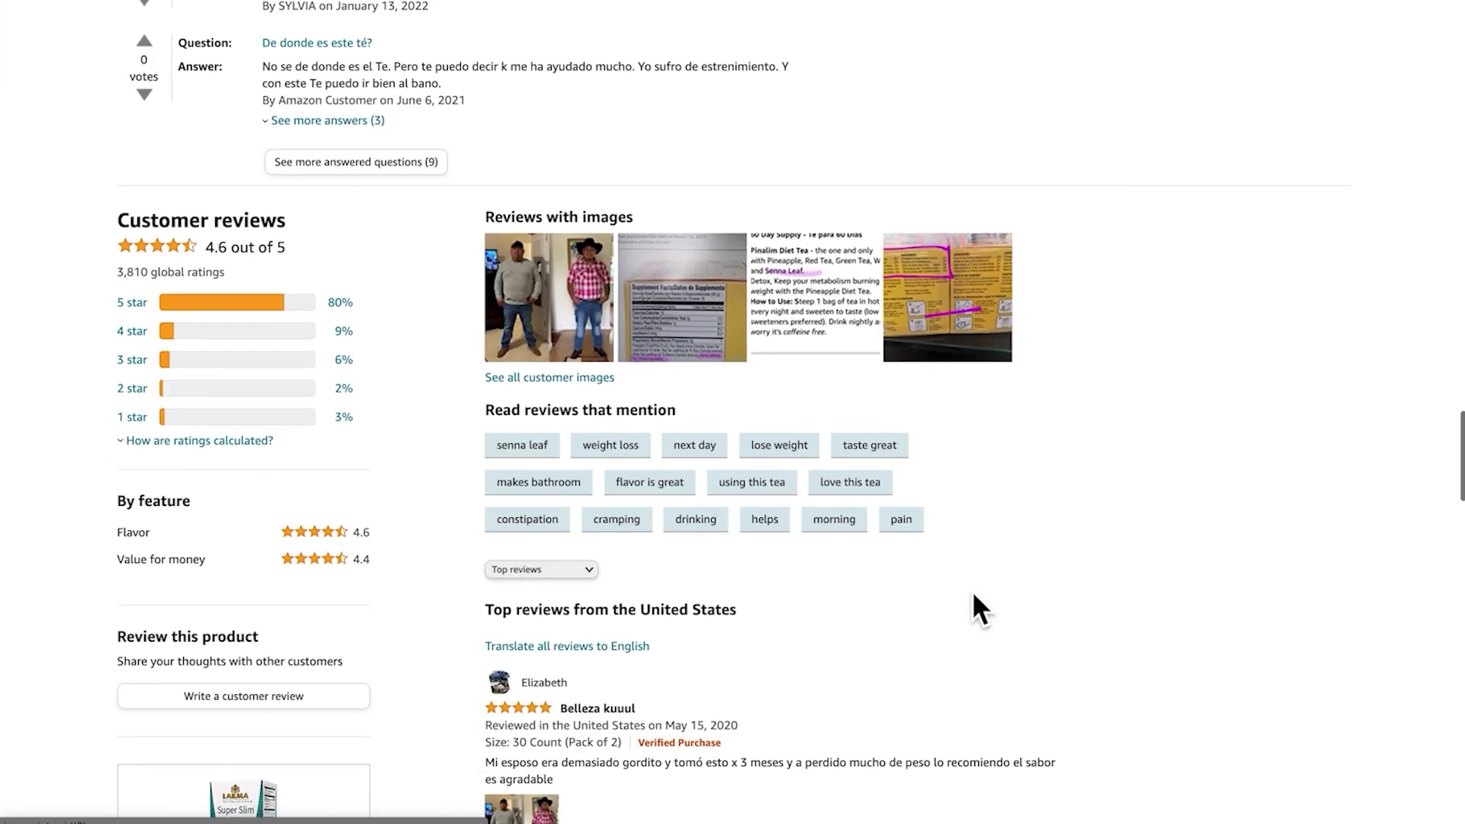
left_click(583, 293)
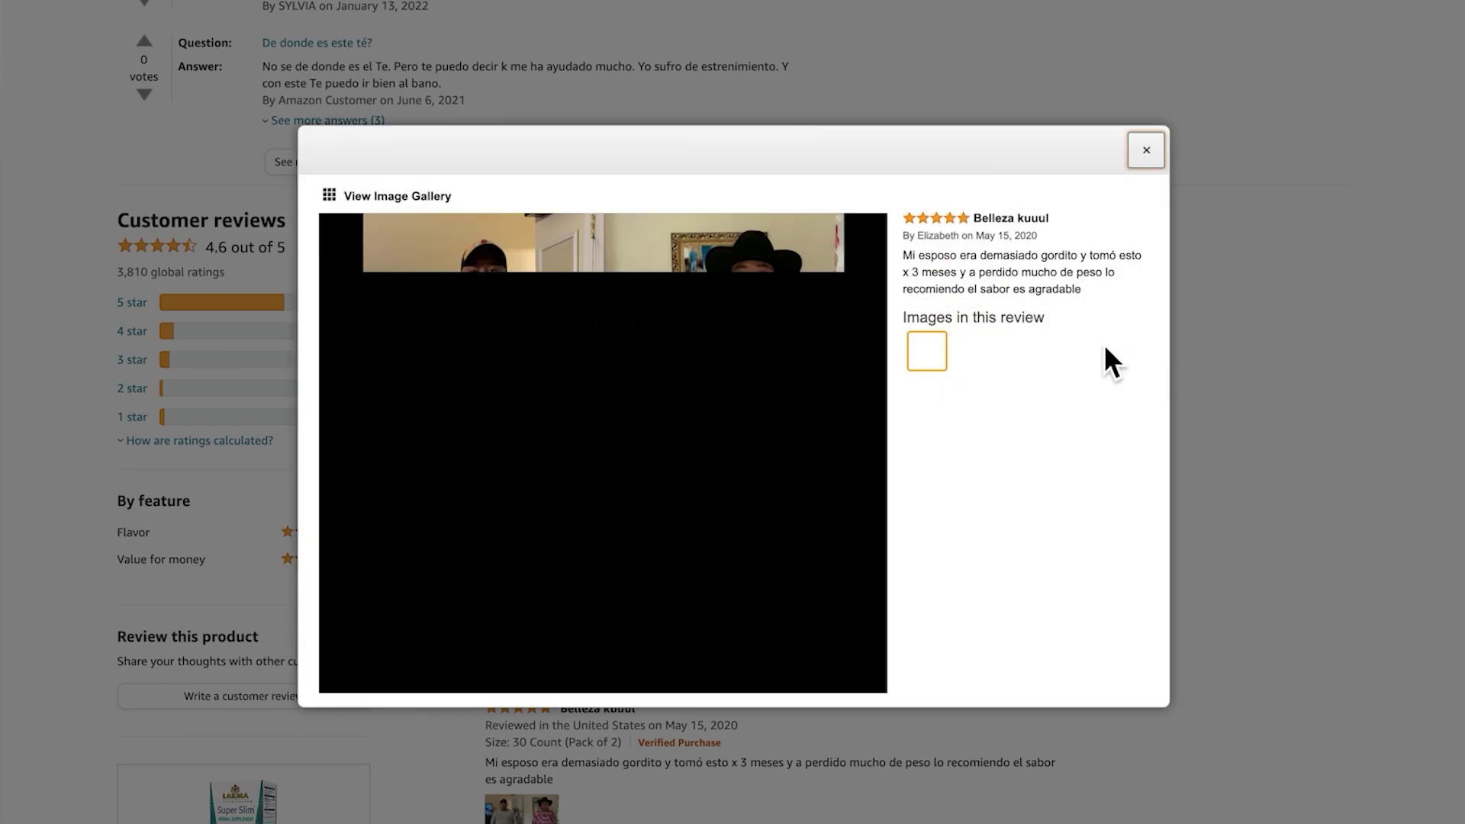
left_click(1152, 164)
scroll(991, 312, "down", 10)
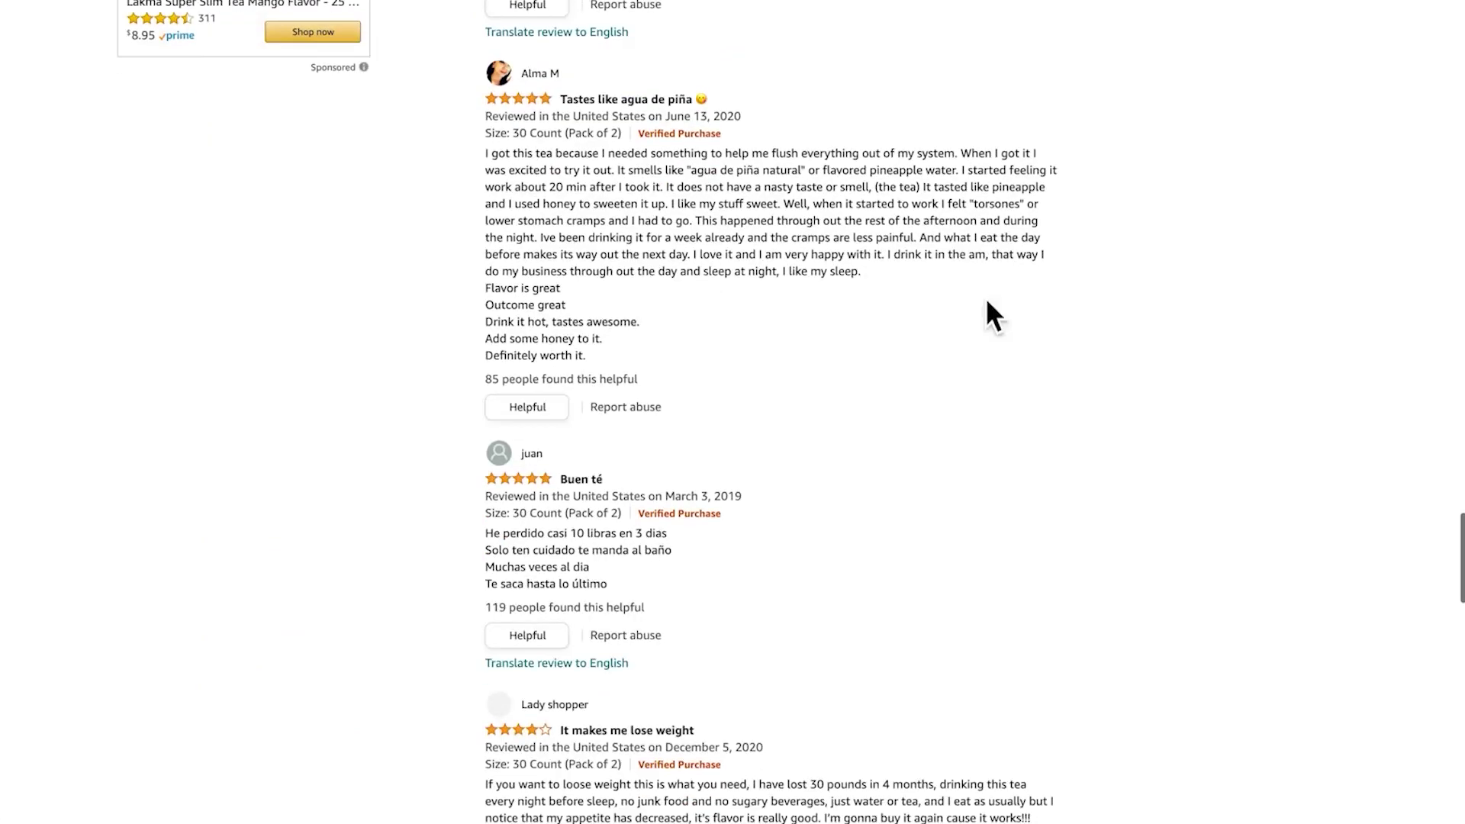
scroll(987, 302, "up", 20)
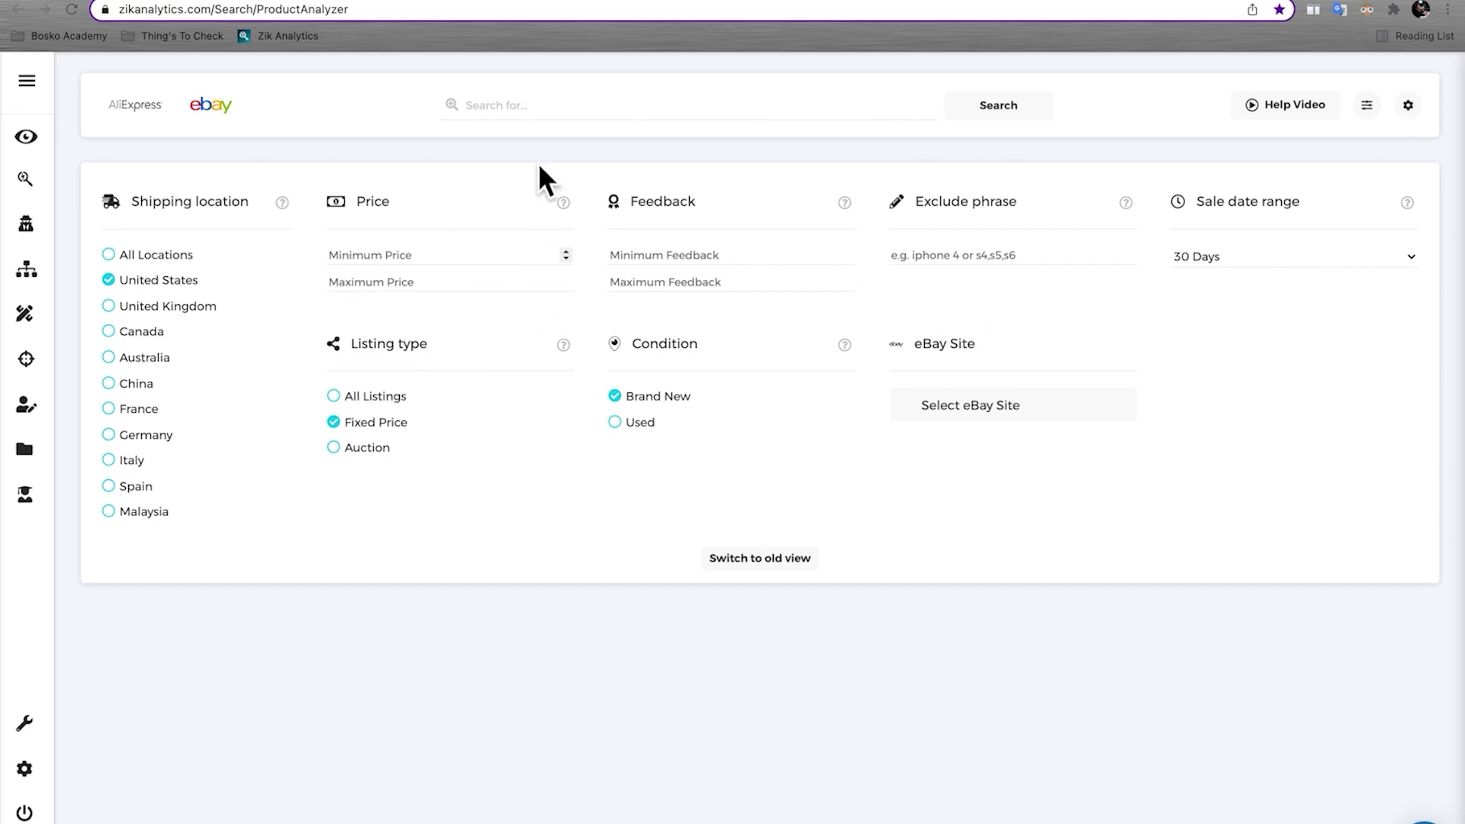
Step: Search eBay products for 'diet tea' and scroll through the 72 listings led by Pinalim
left_click(574, 111)
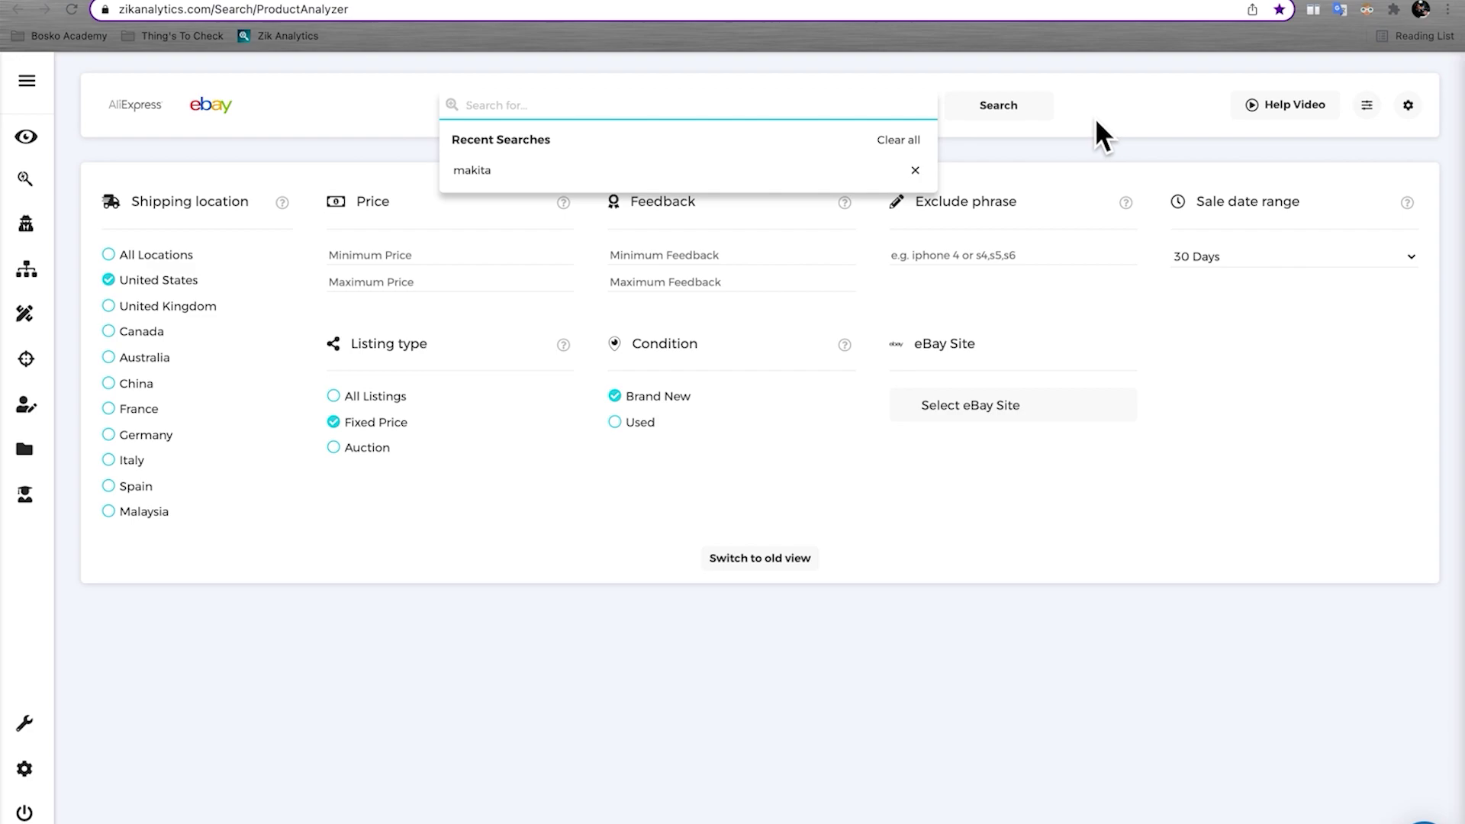
type("diet tea")
key("Return")
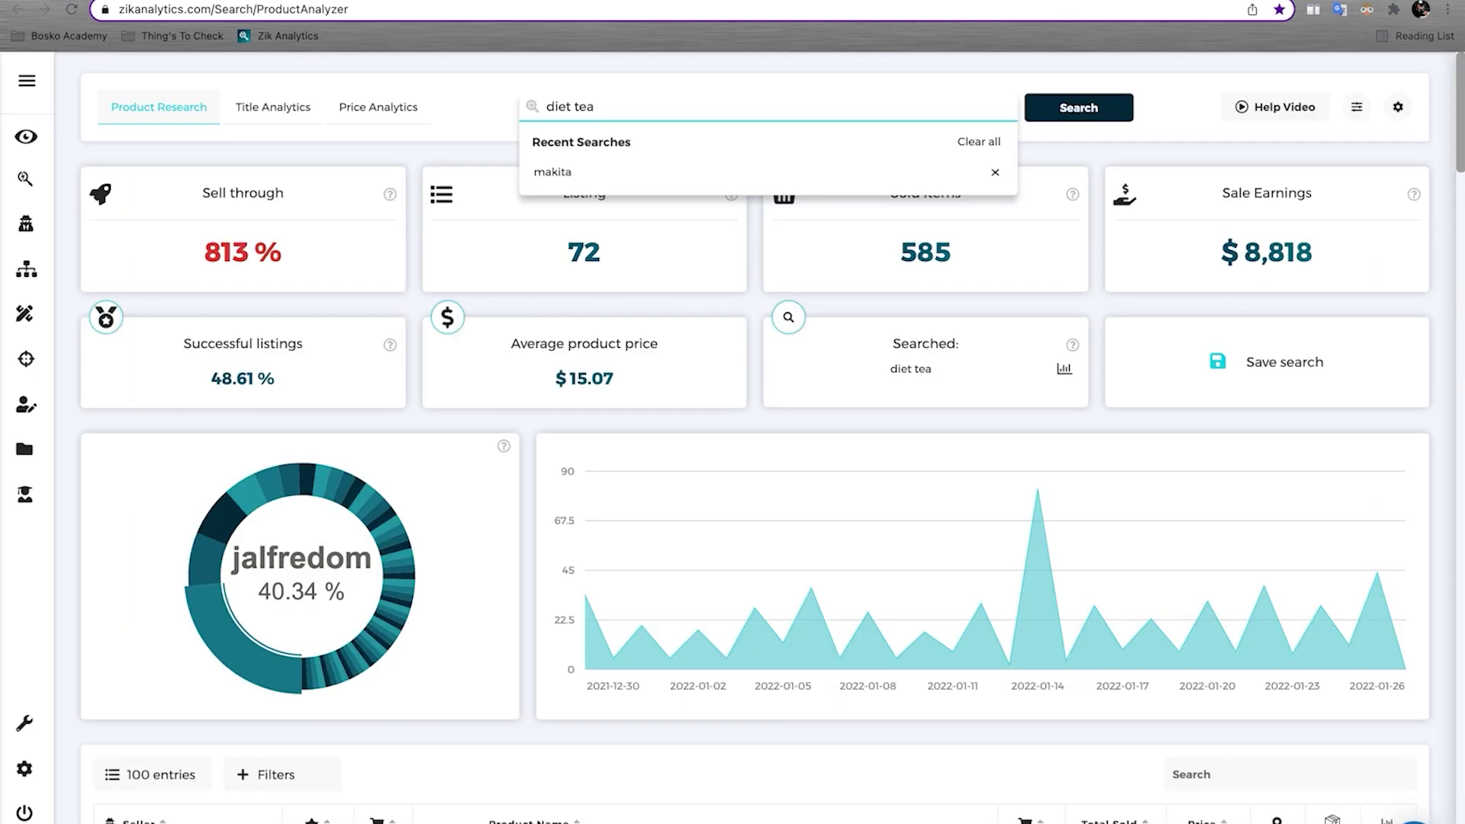
scroll(1087, 479, "down", 4)
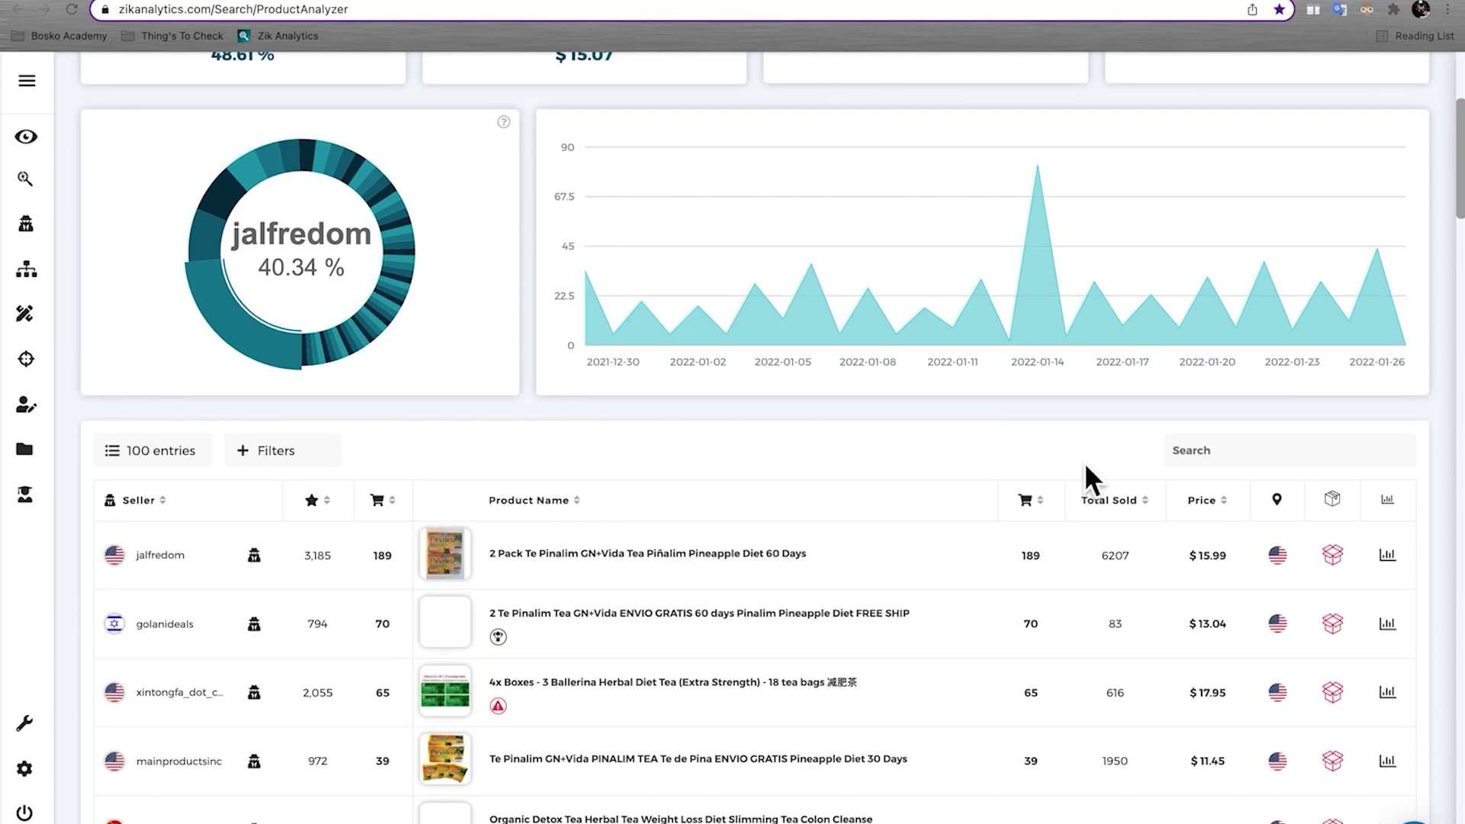
scroll(1086, 466, "down", 2)
scroll(1084, 462, "down", 2)
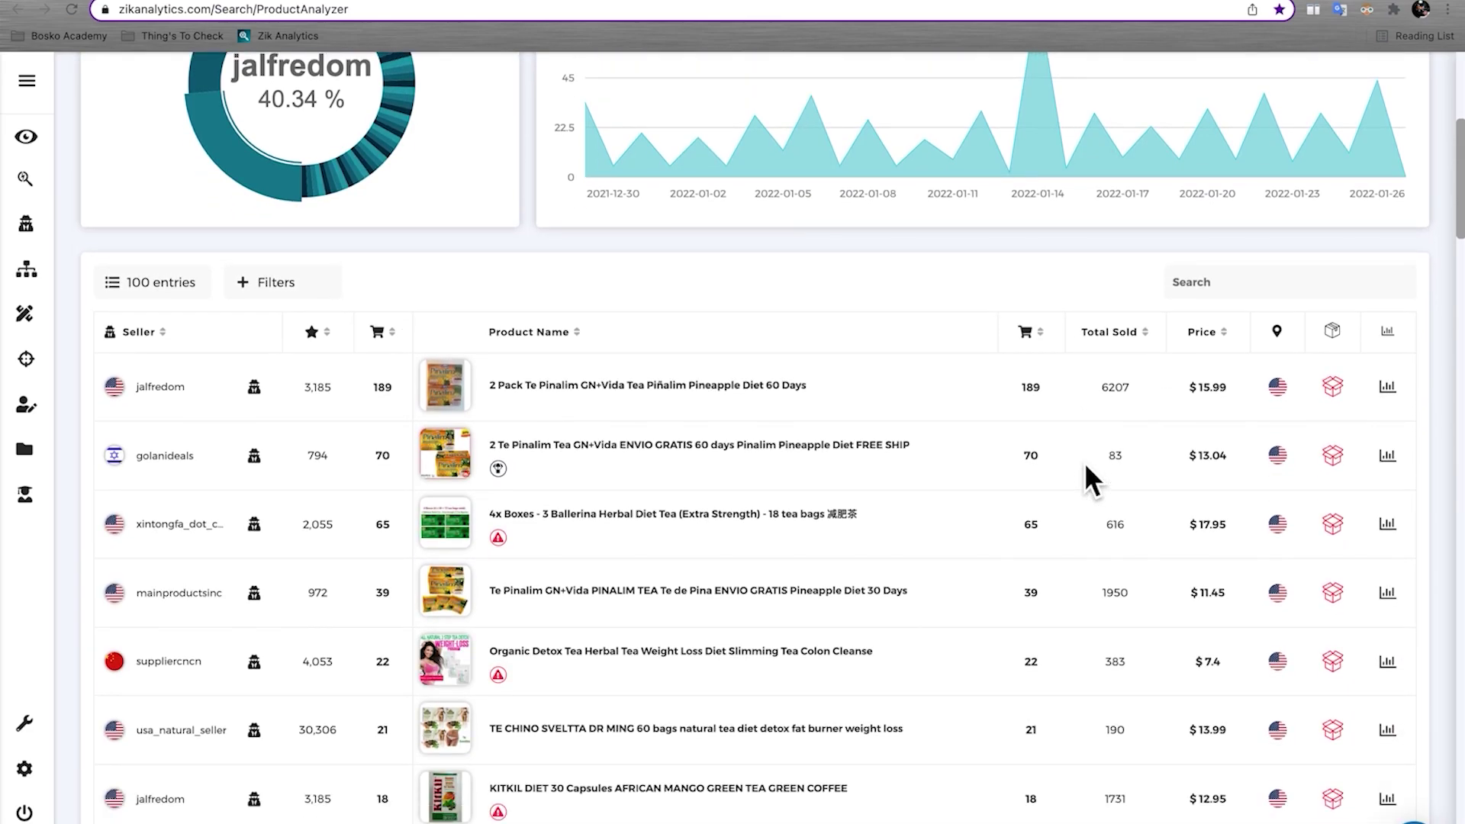
scroll(1087, 467, "down", 2)
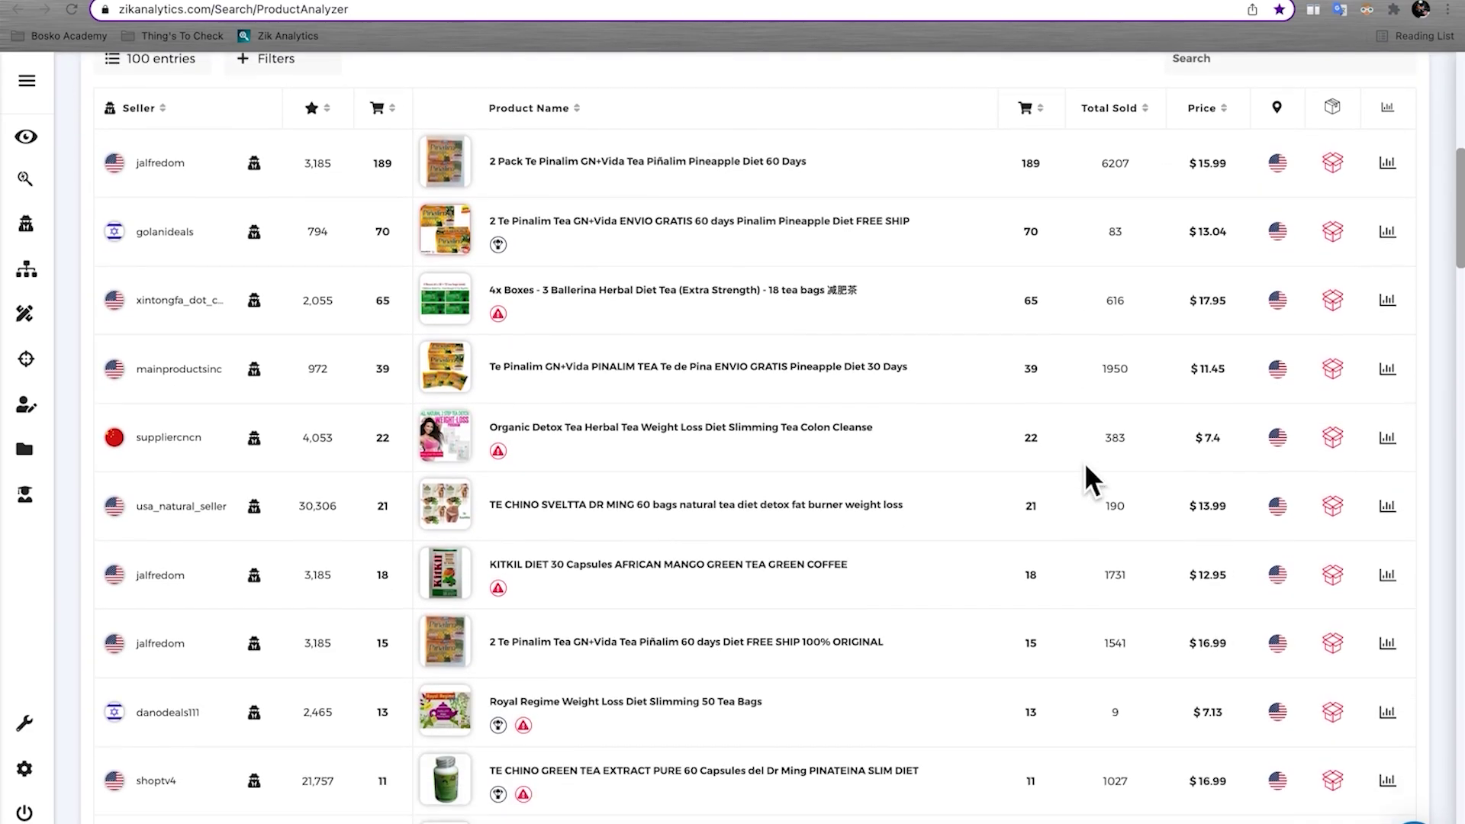
scroll(1083, 462, "down", 1)
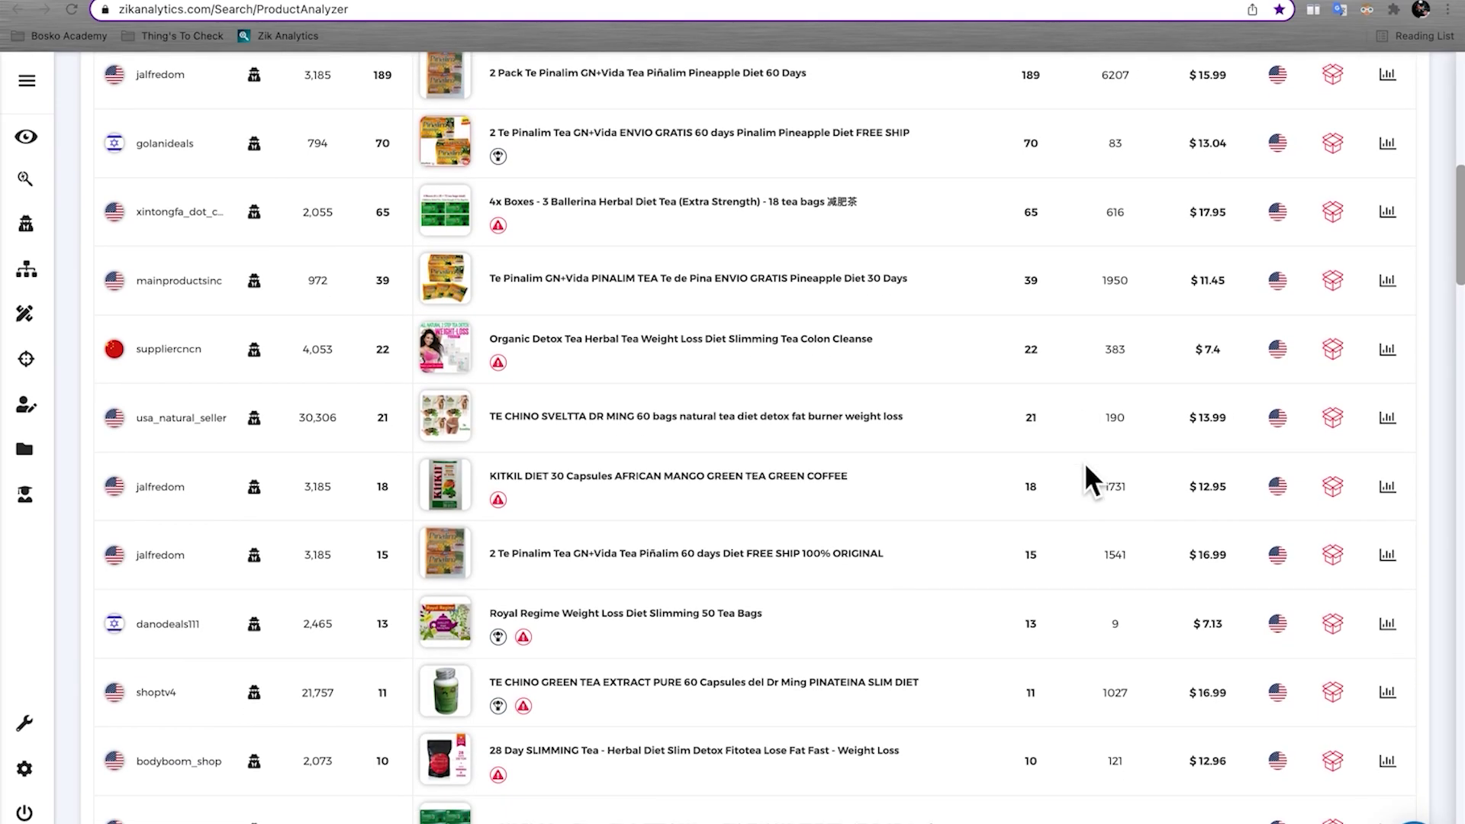
scroll(1083, 462, "down", 1)
scroll(133, 373, "up", 8)
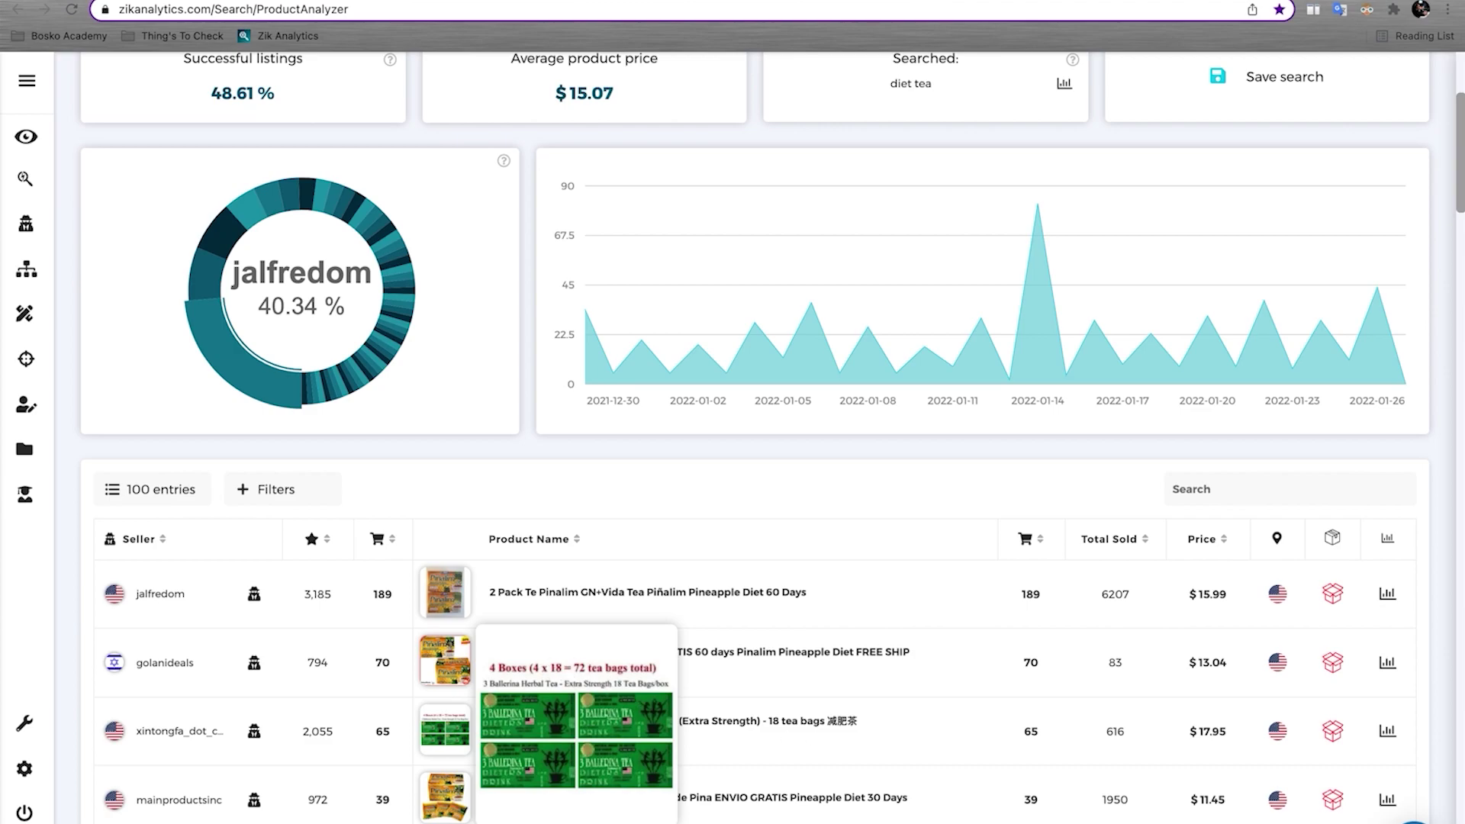
Step: Open the Pinalim Pineapple Diet tea eBay listing priced US $13.08 from the ZIK results
left_click(740, 665)
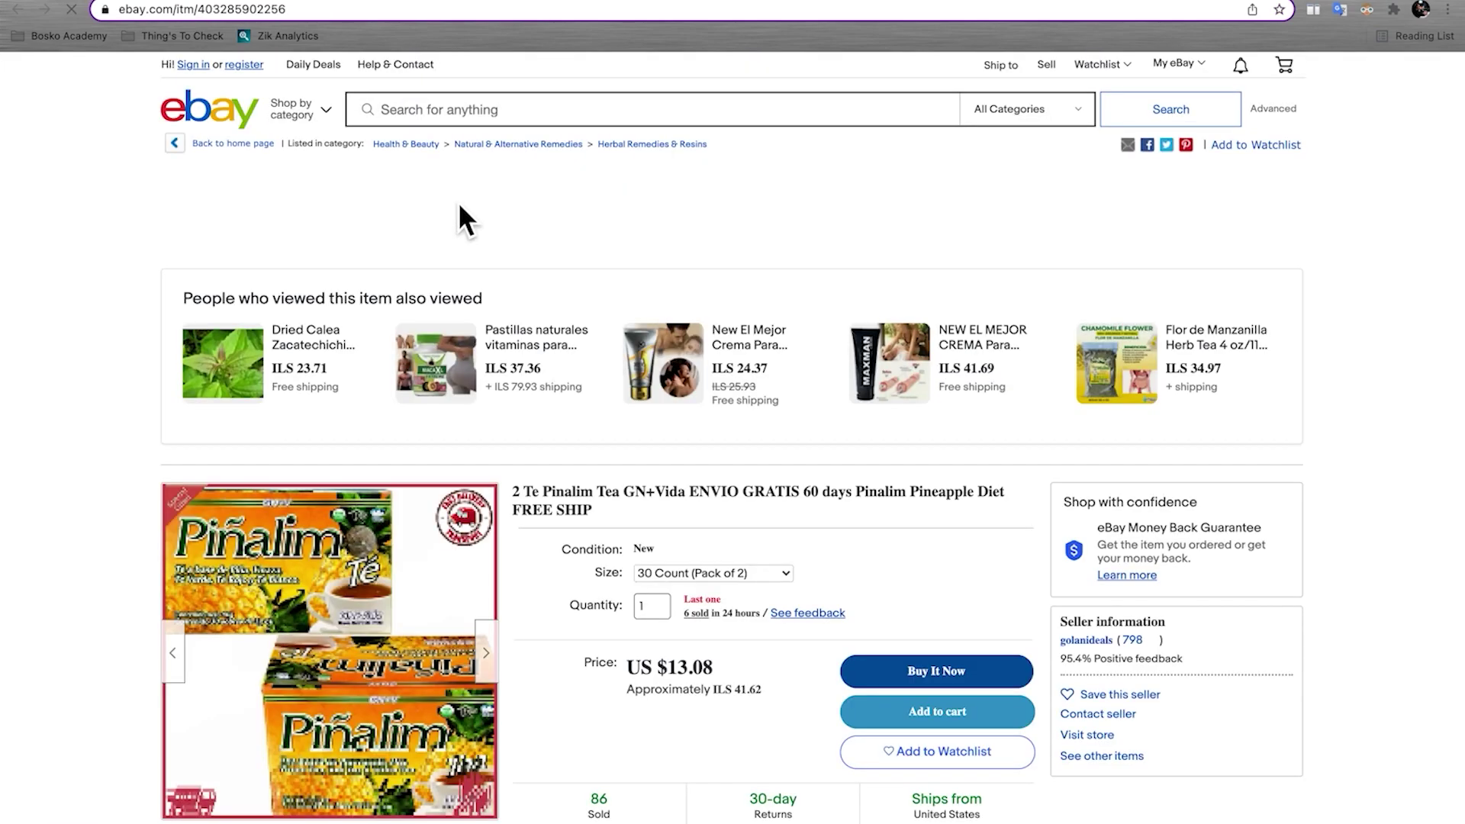
scroll(473, 212, "down", 1)
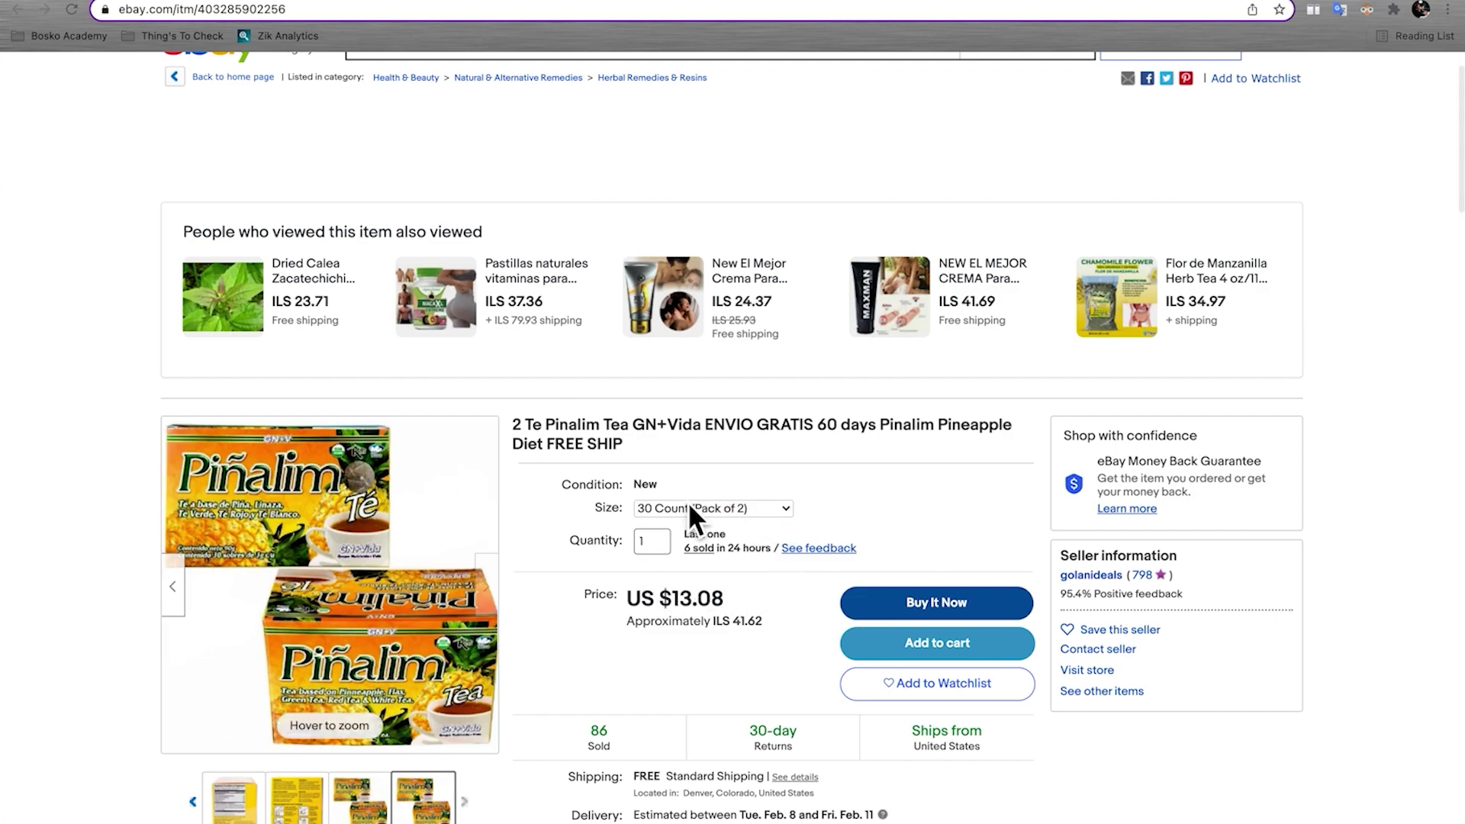
scroll(689, 506, "down", 2)
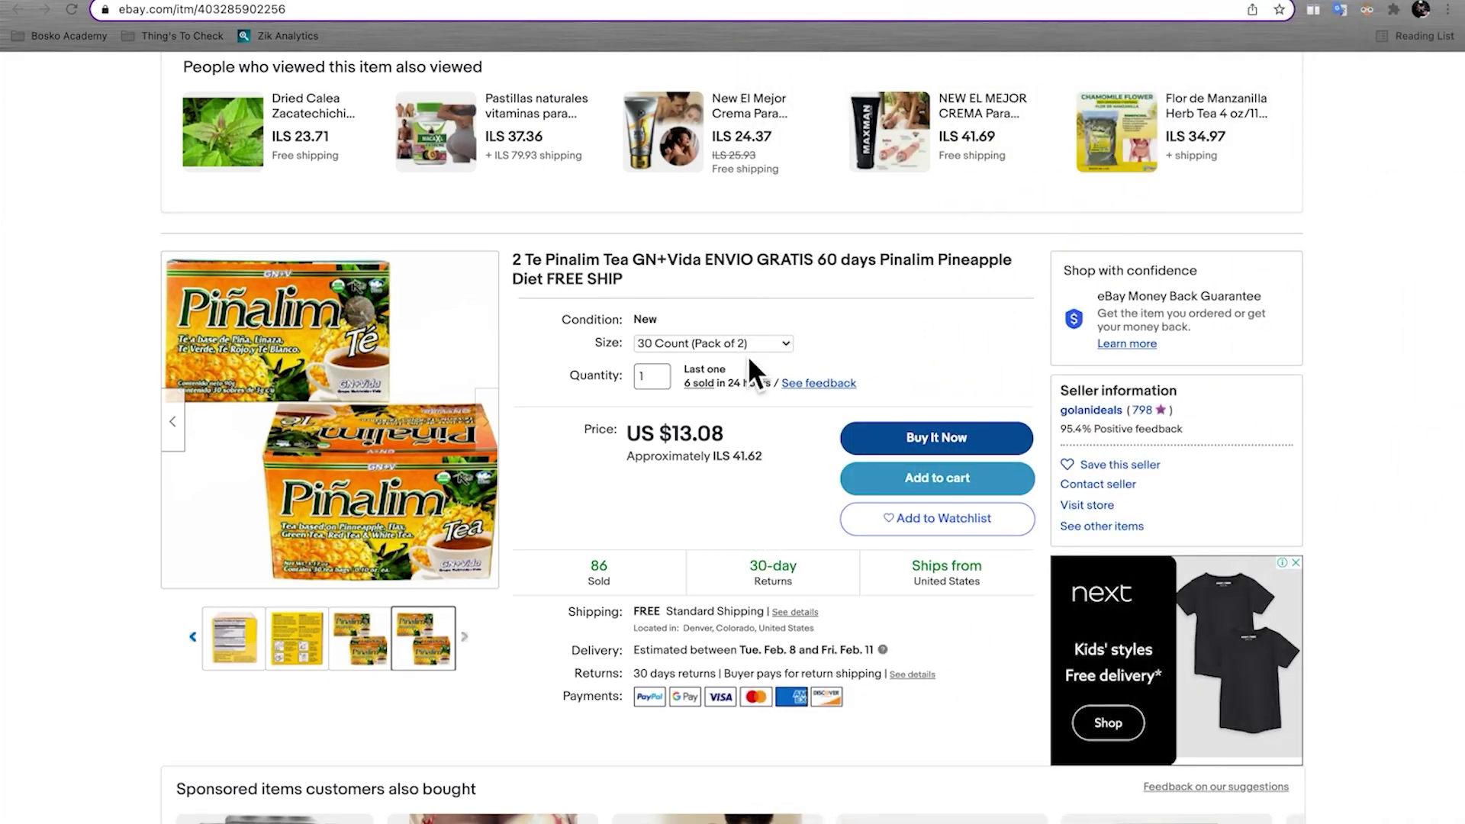
Step: Keep the 30 Count (Pack of 2) size and scroll through the item specifics
left_click(746, 349)
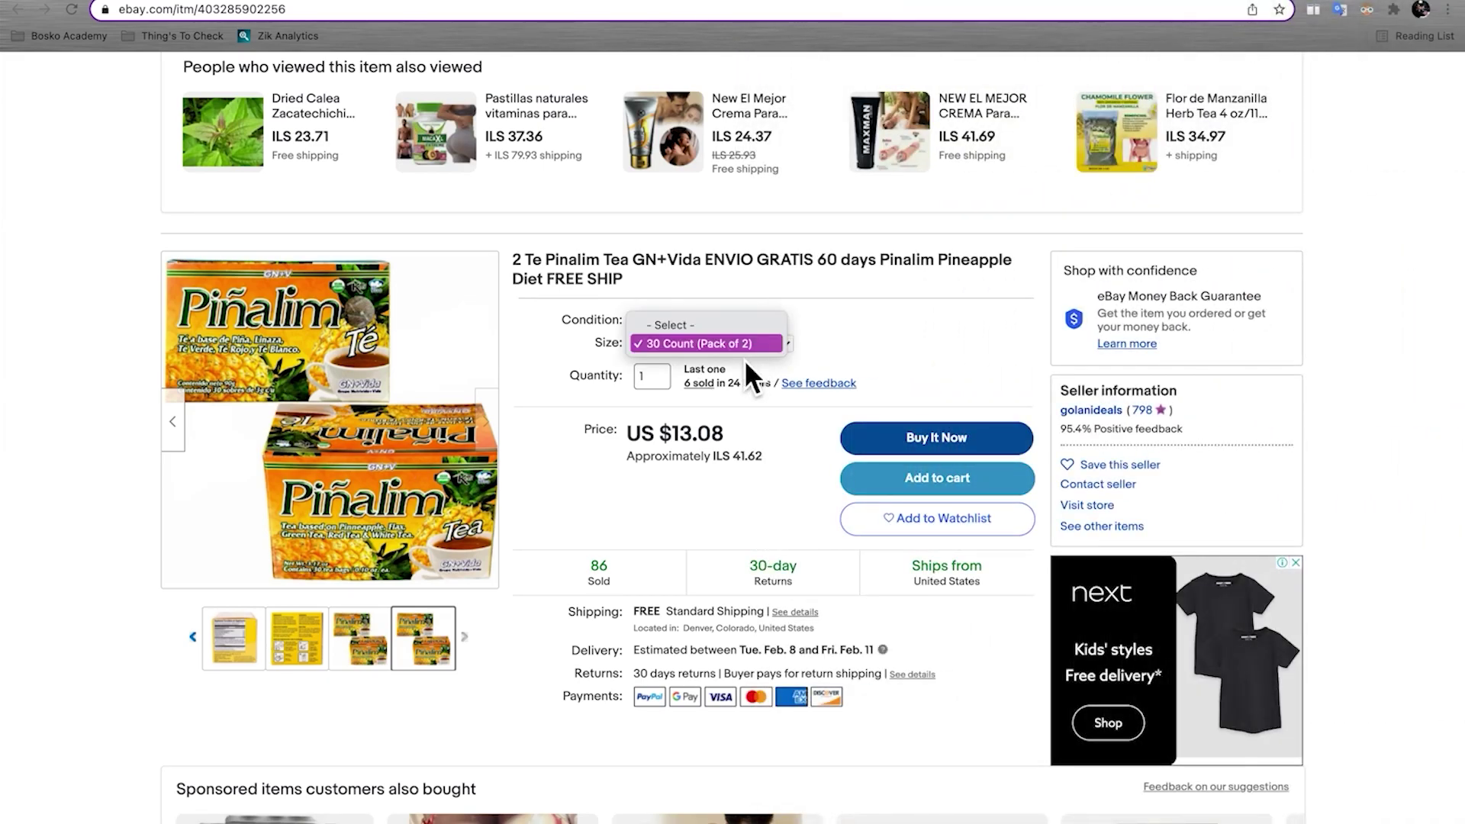
left_click(740, 344)
scroll(713, 463, "down", 10)
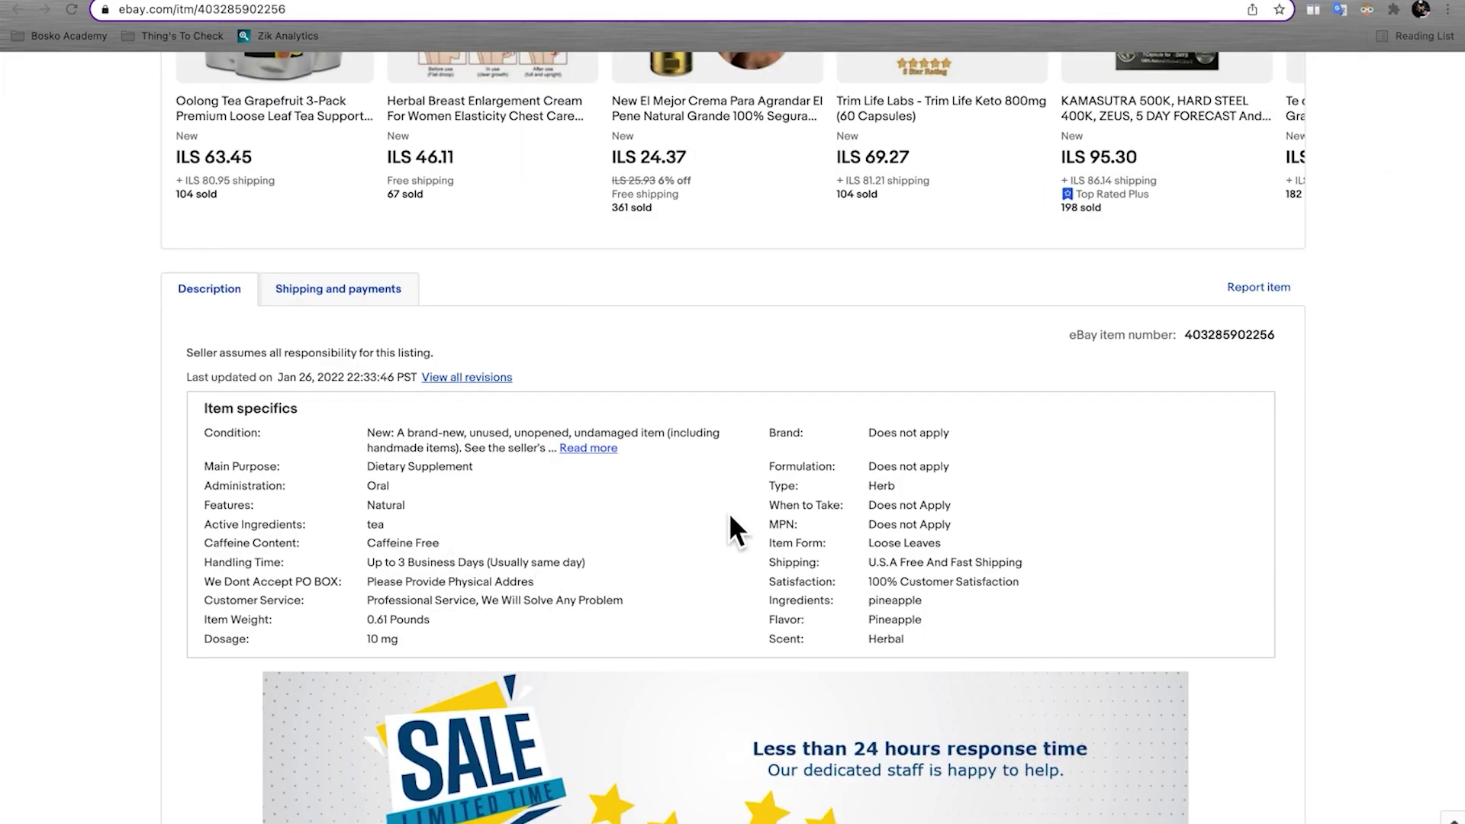
scroll(730, 517, "down", 10)
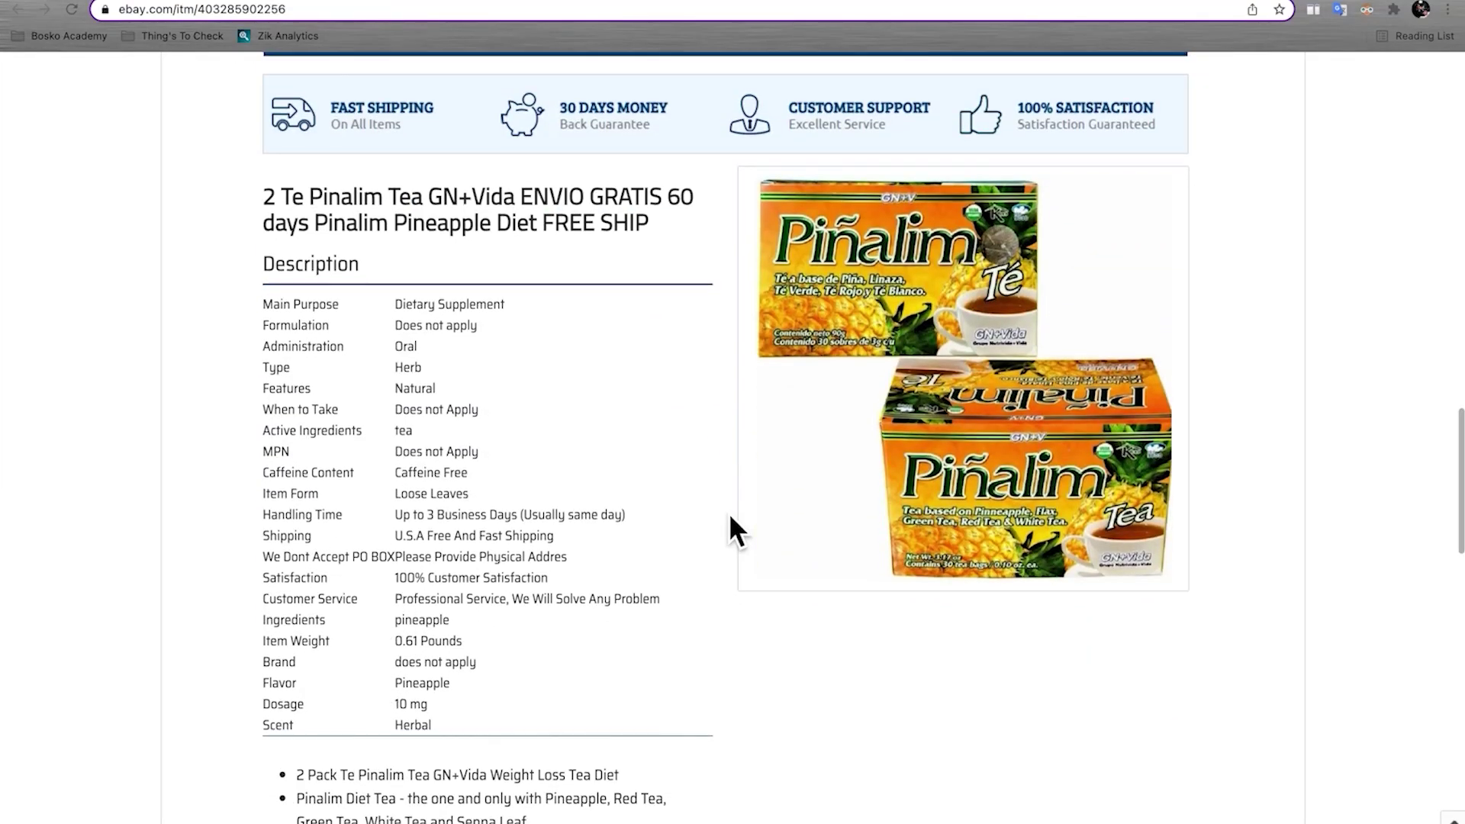
scroll(730, 516, "up", 15)
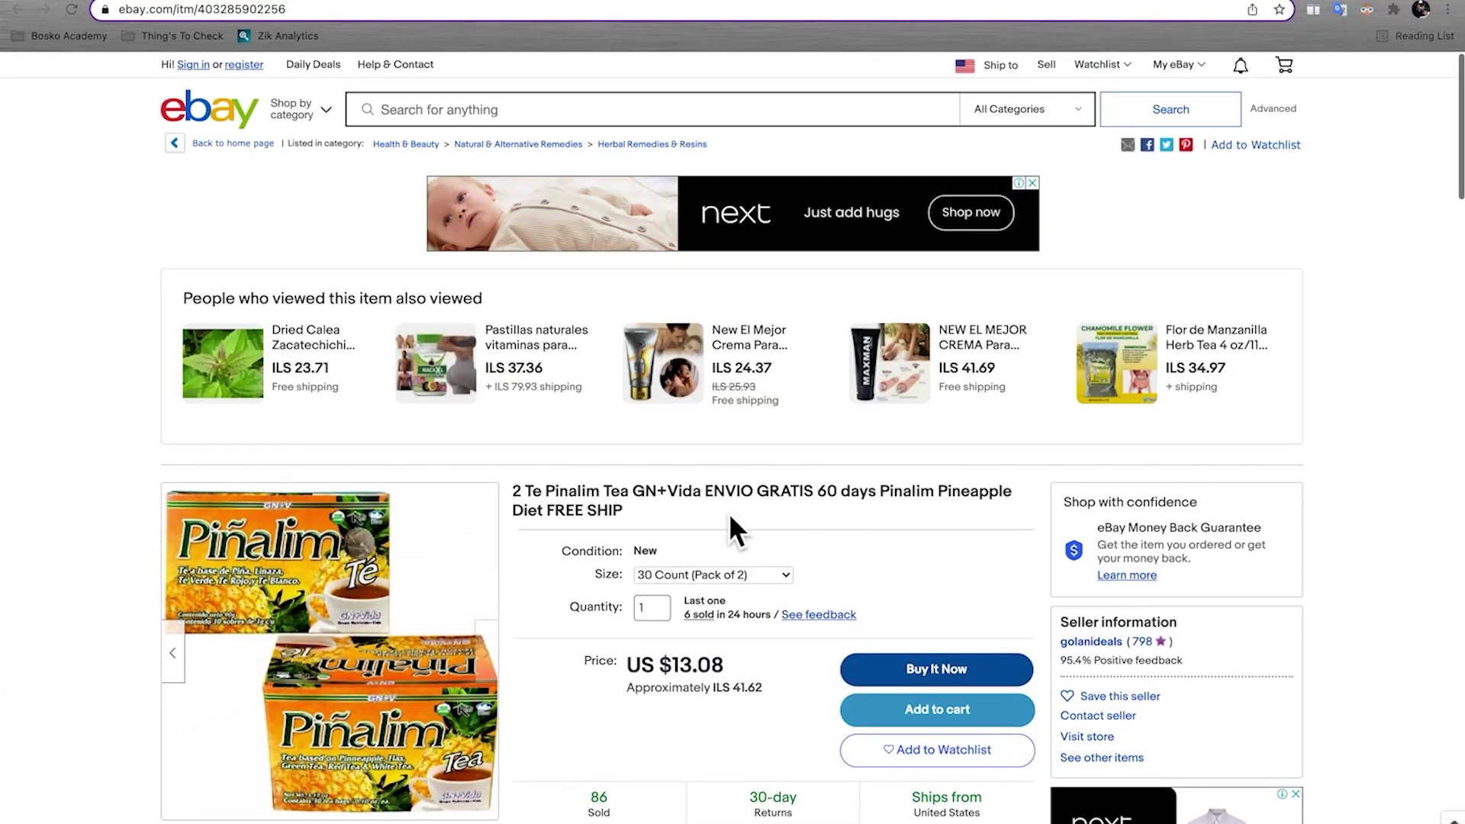
scroll(798, 550, "down", 3)
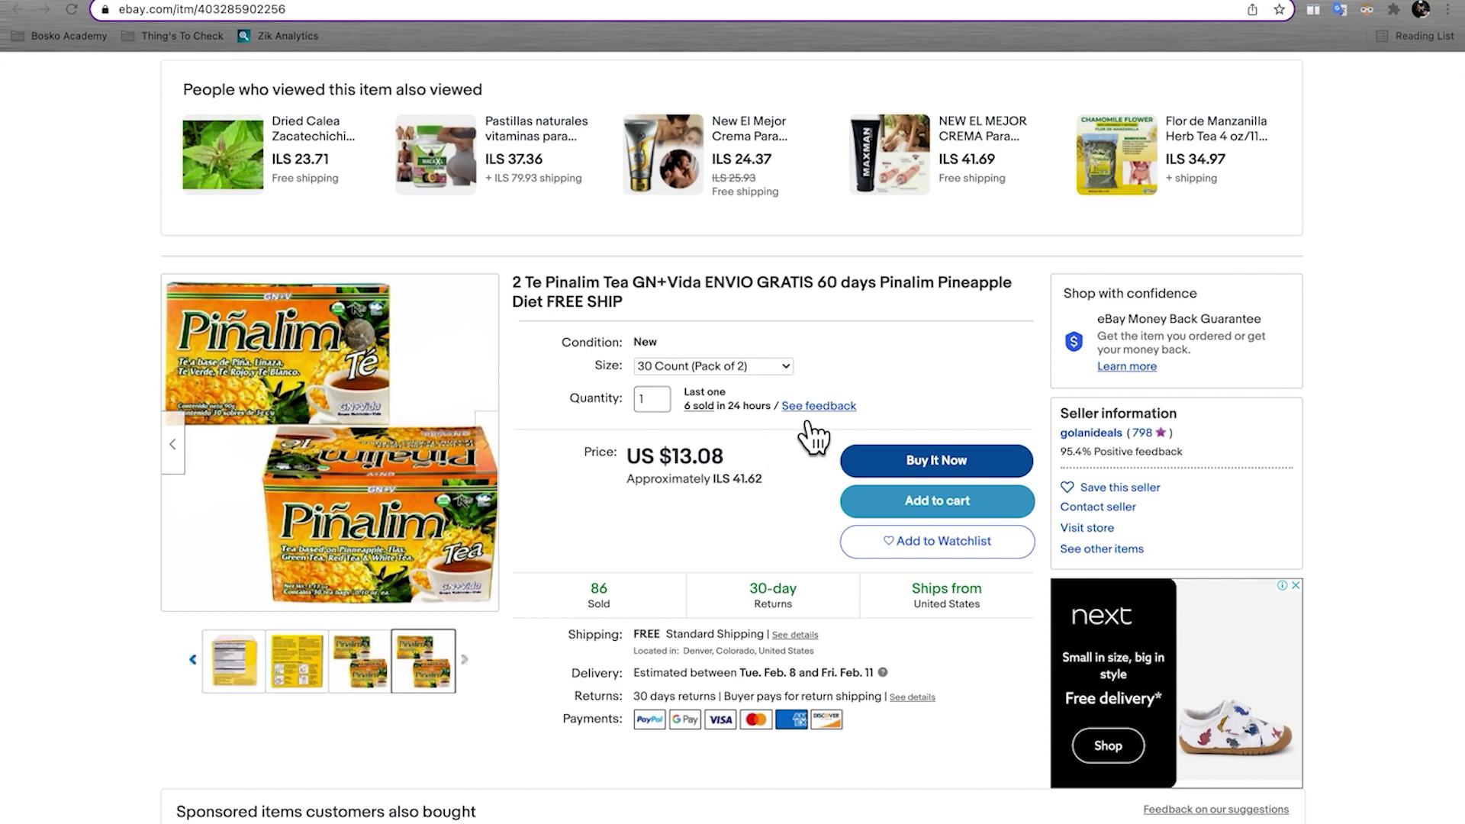
left_click(729, 421)
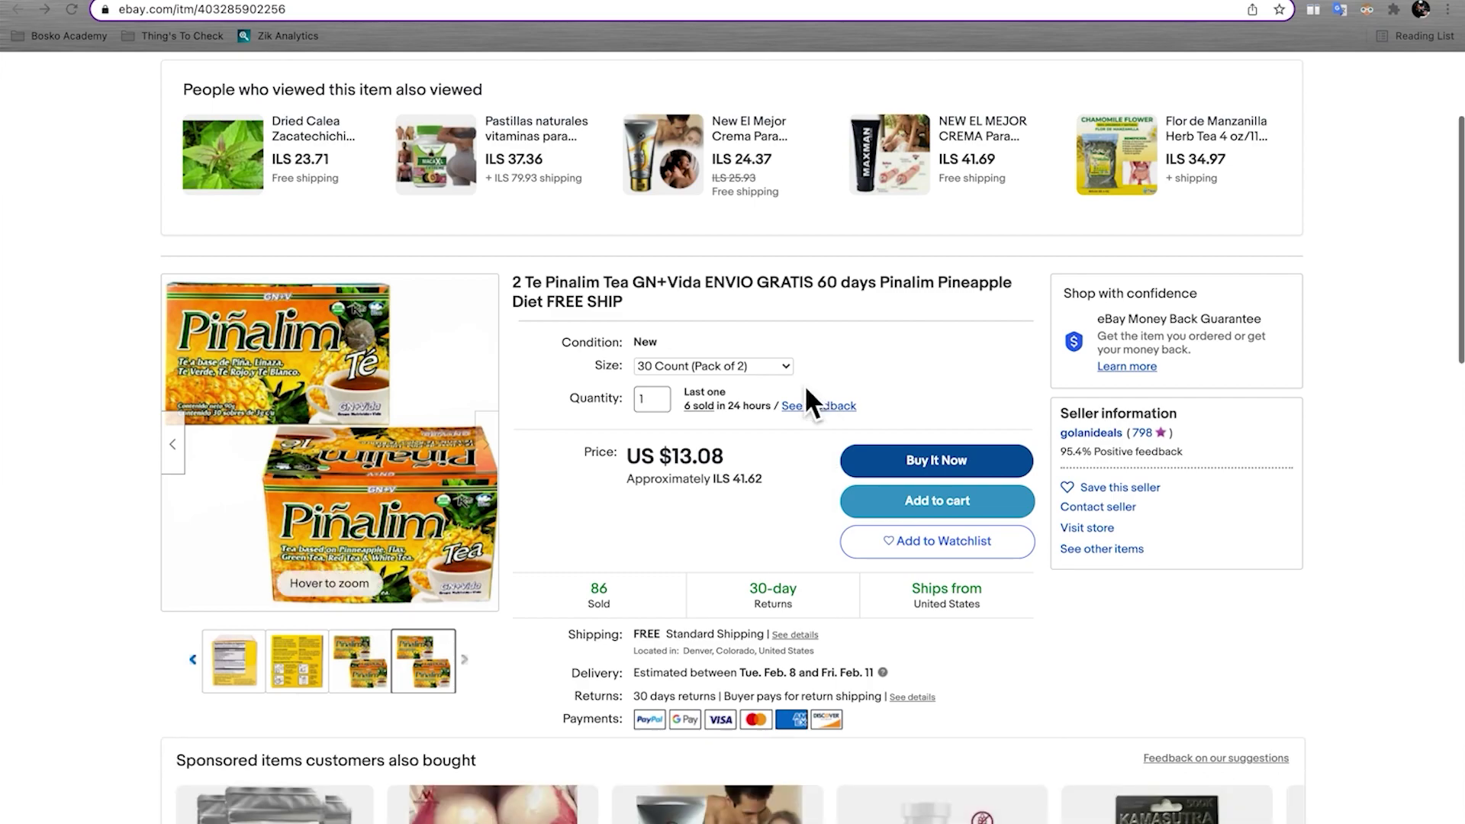
Step: Select the full Pinalim tea listing title and copy it
left_click(620, 294)
right_click(611, 284)
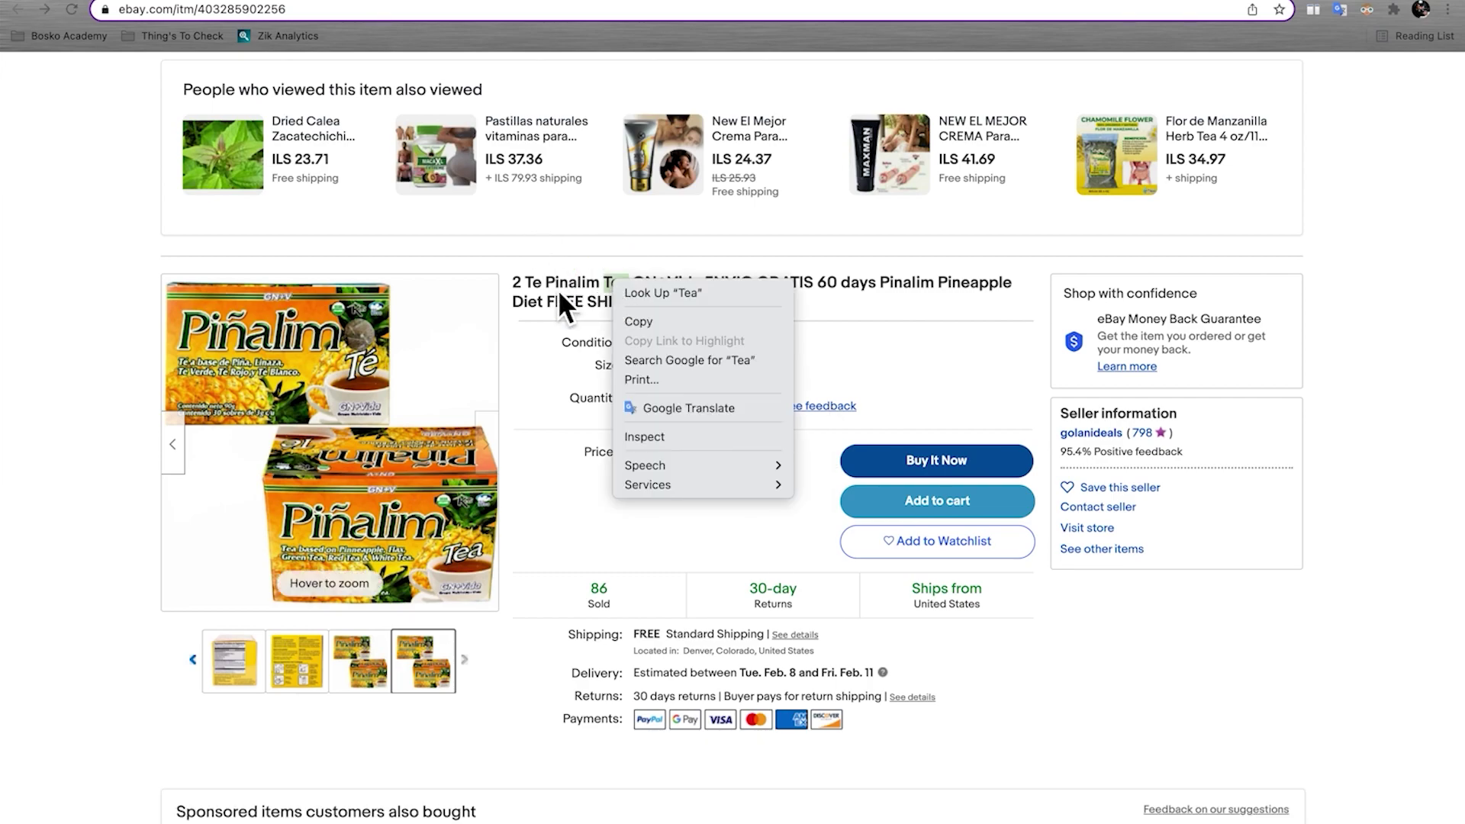
left_click(557, 290)
triple_click(556, 293)
right_click(556, 291)
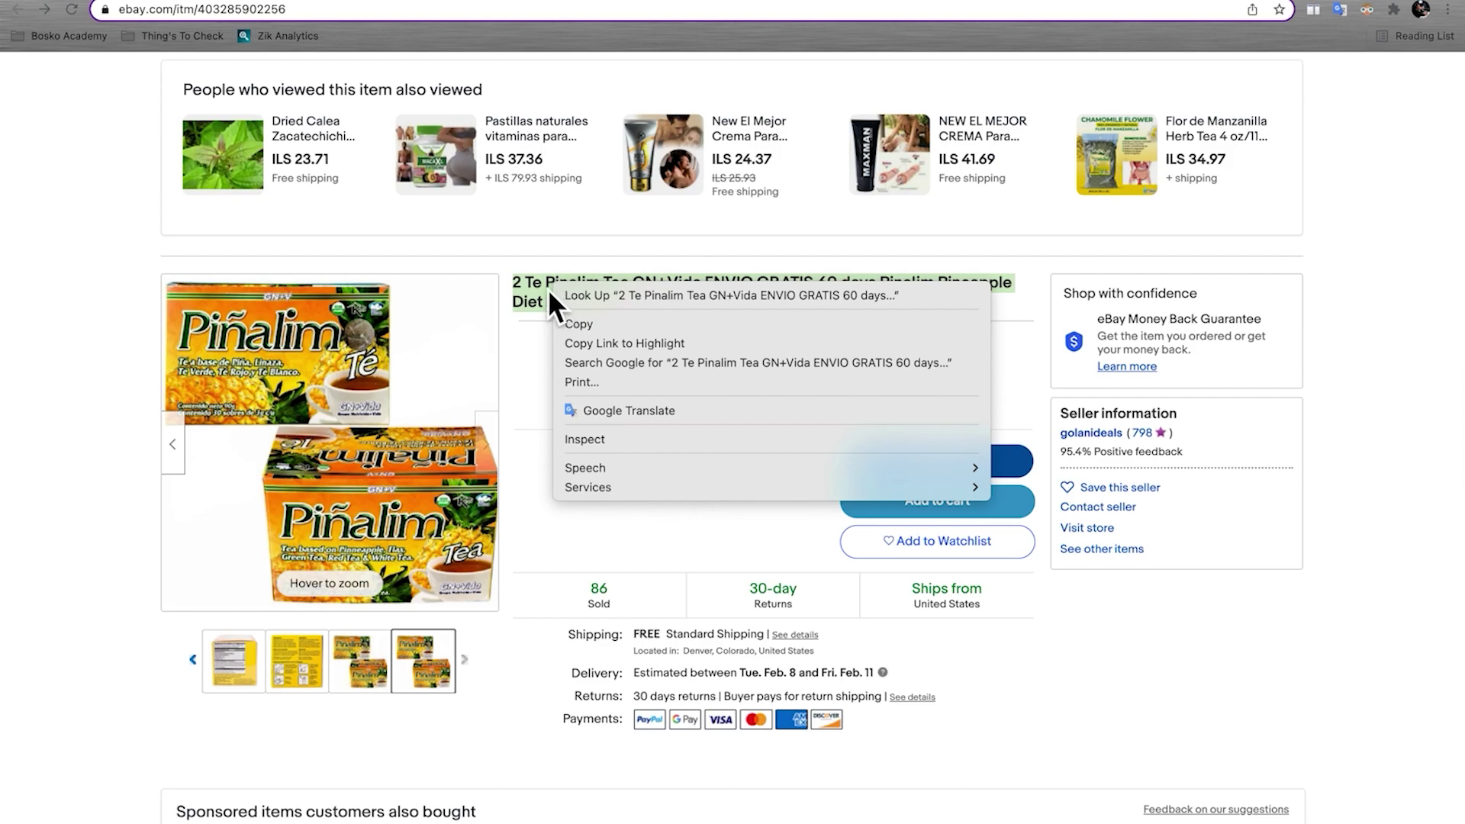
left_click(589, 327)
left_click(667, 315)
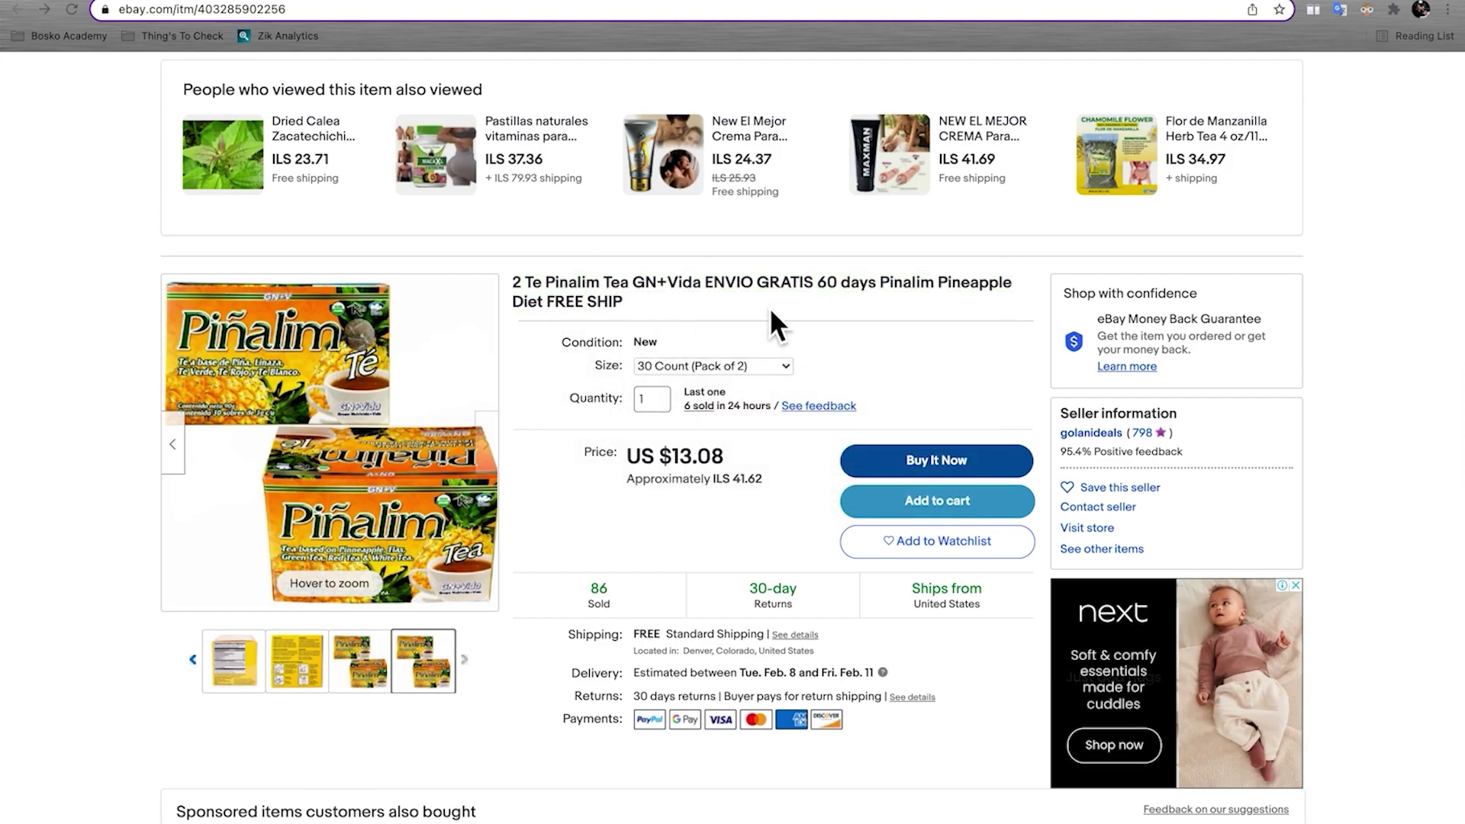
Step: Reselect the whole listing title and copy it again
scroll(805, 309, "up", 3)
scroll(804, 305, "down", 3)
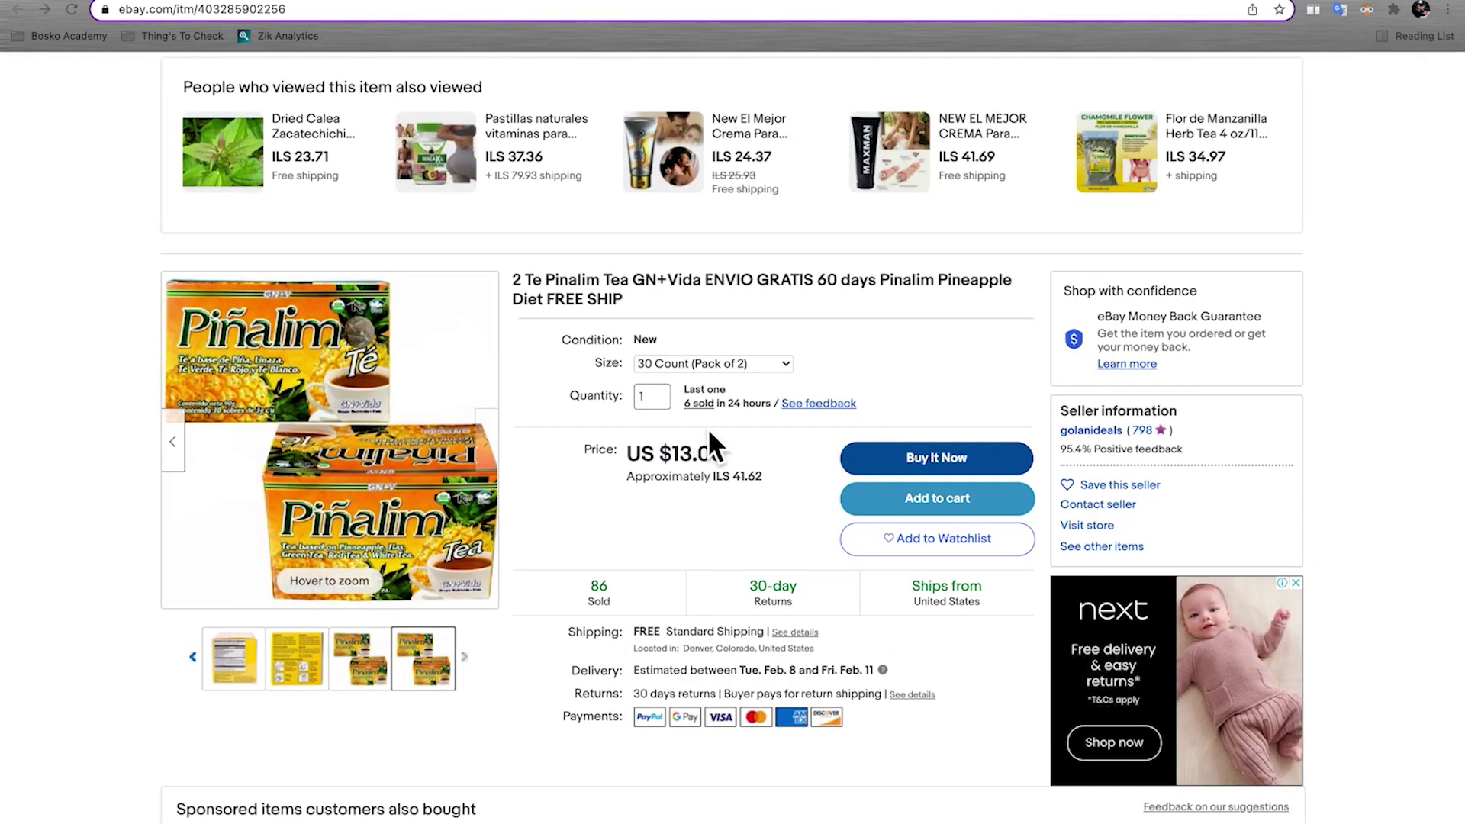
triple_click(675, 299)
right_click(691, 279)
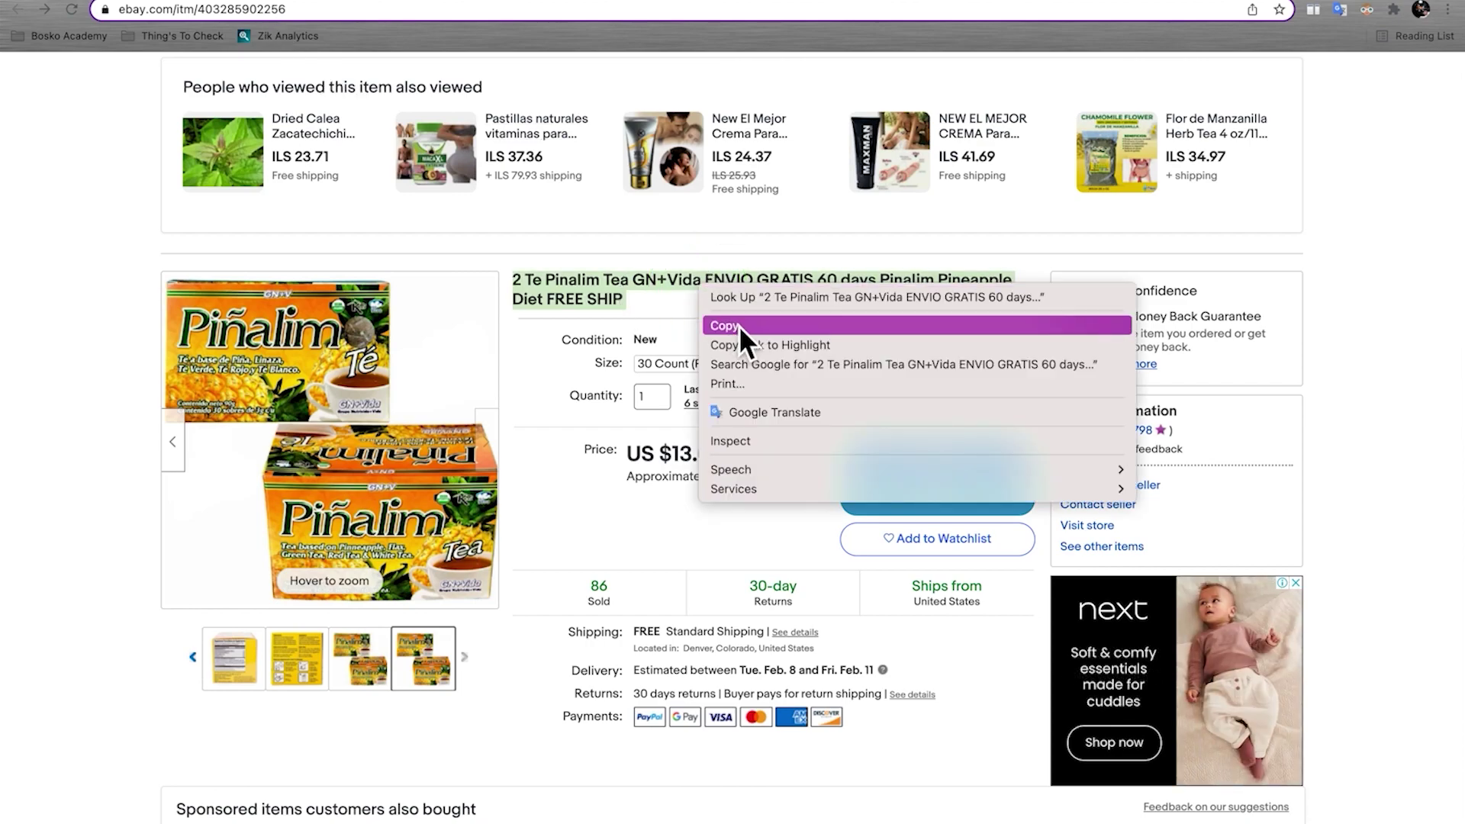
left_click(739, 325)
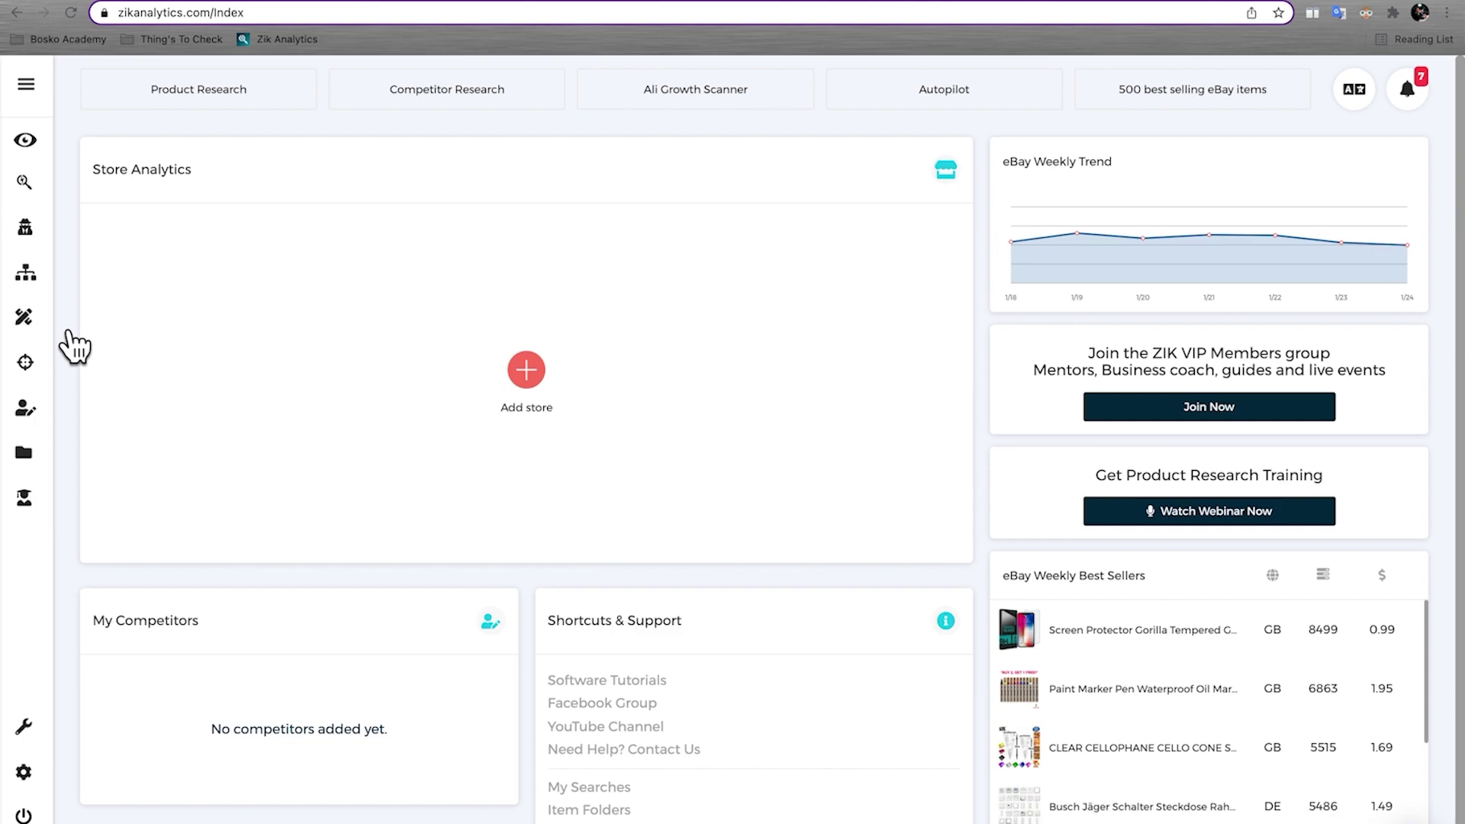
Step: Paste the copied Pinalim tea title into Title Builder and search, yielding 'Pinalim' at 9,857 searches
left_click(58, 333)
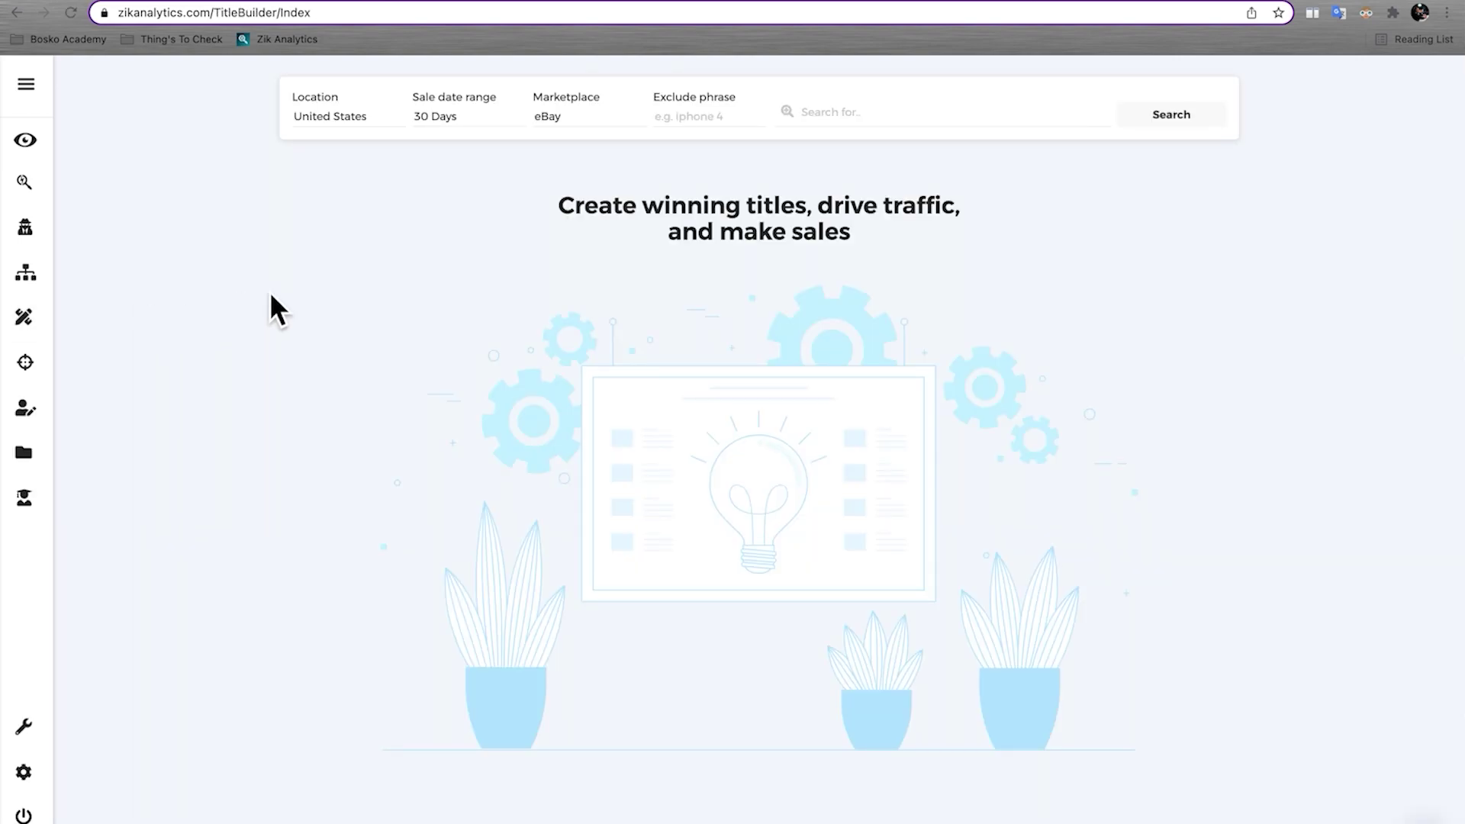
left_click(930, 133)
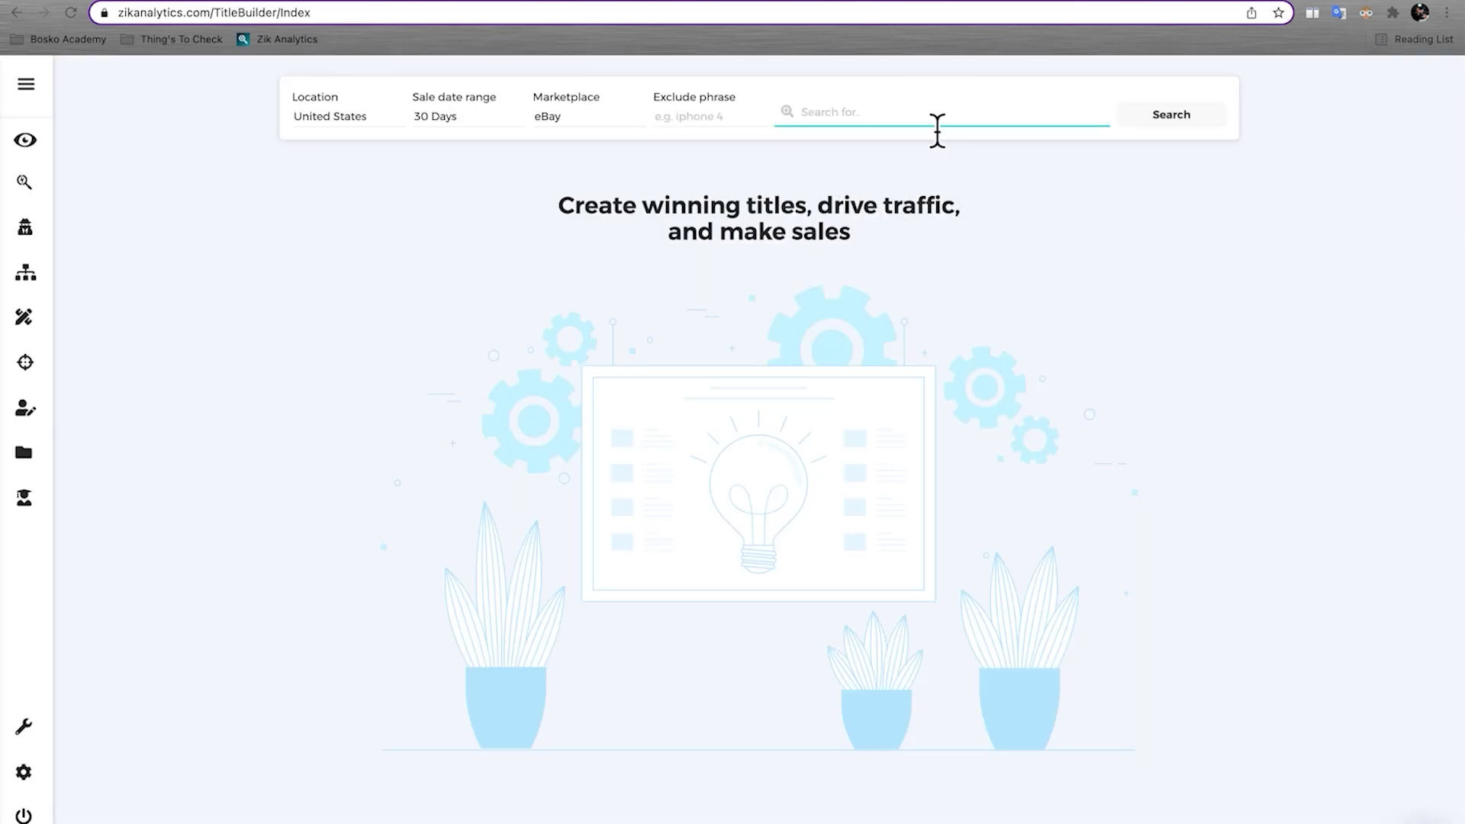
key("super+v")
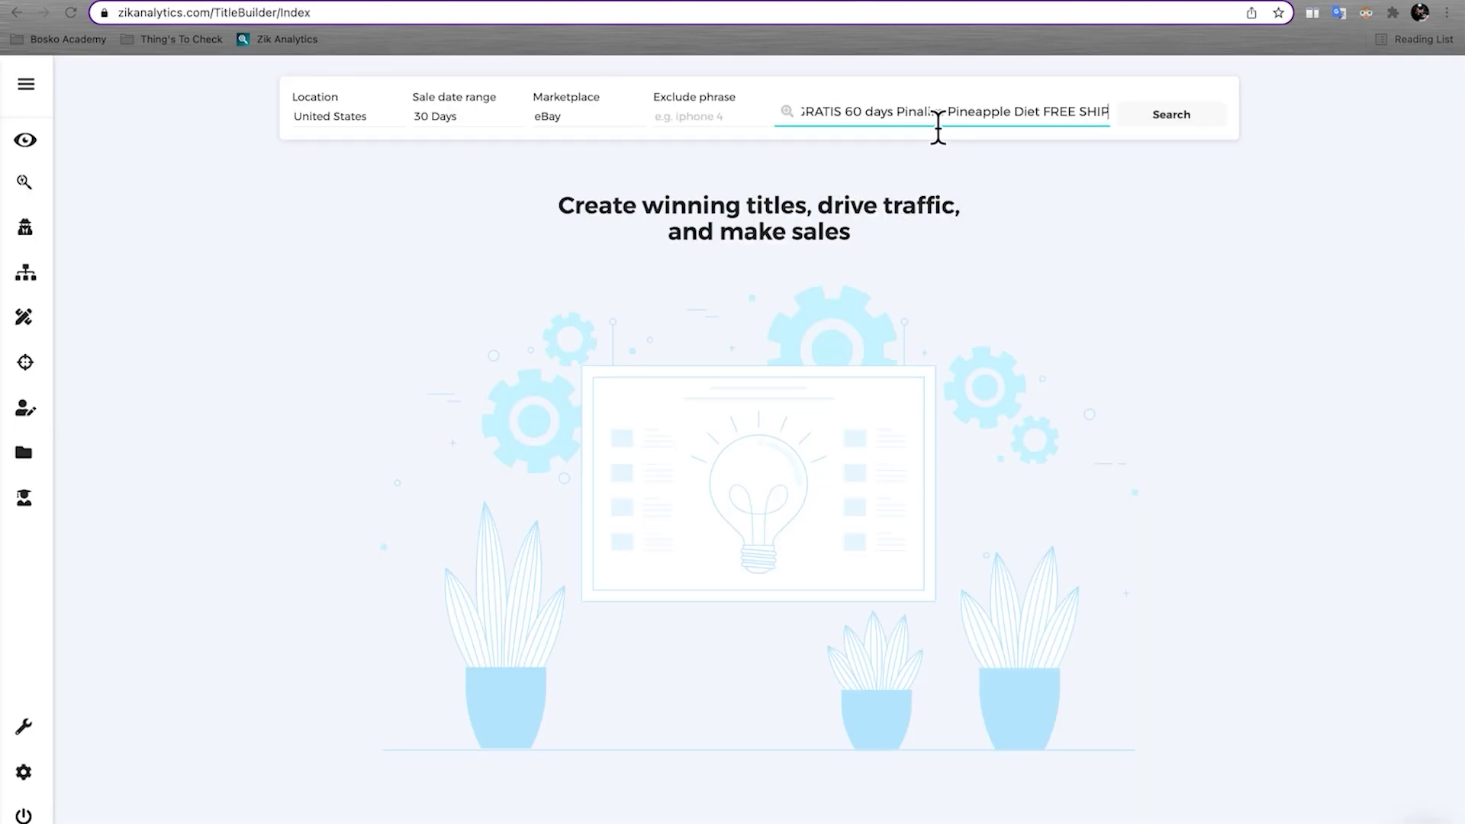
left_click(1221, 132)
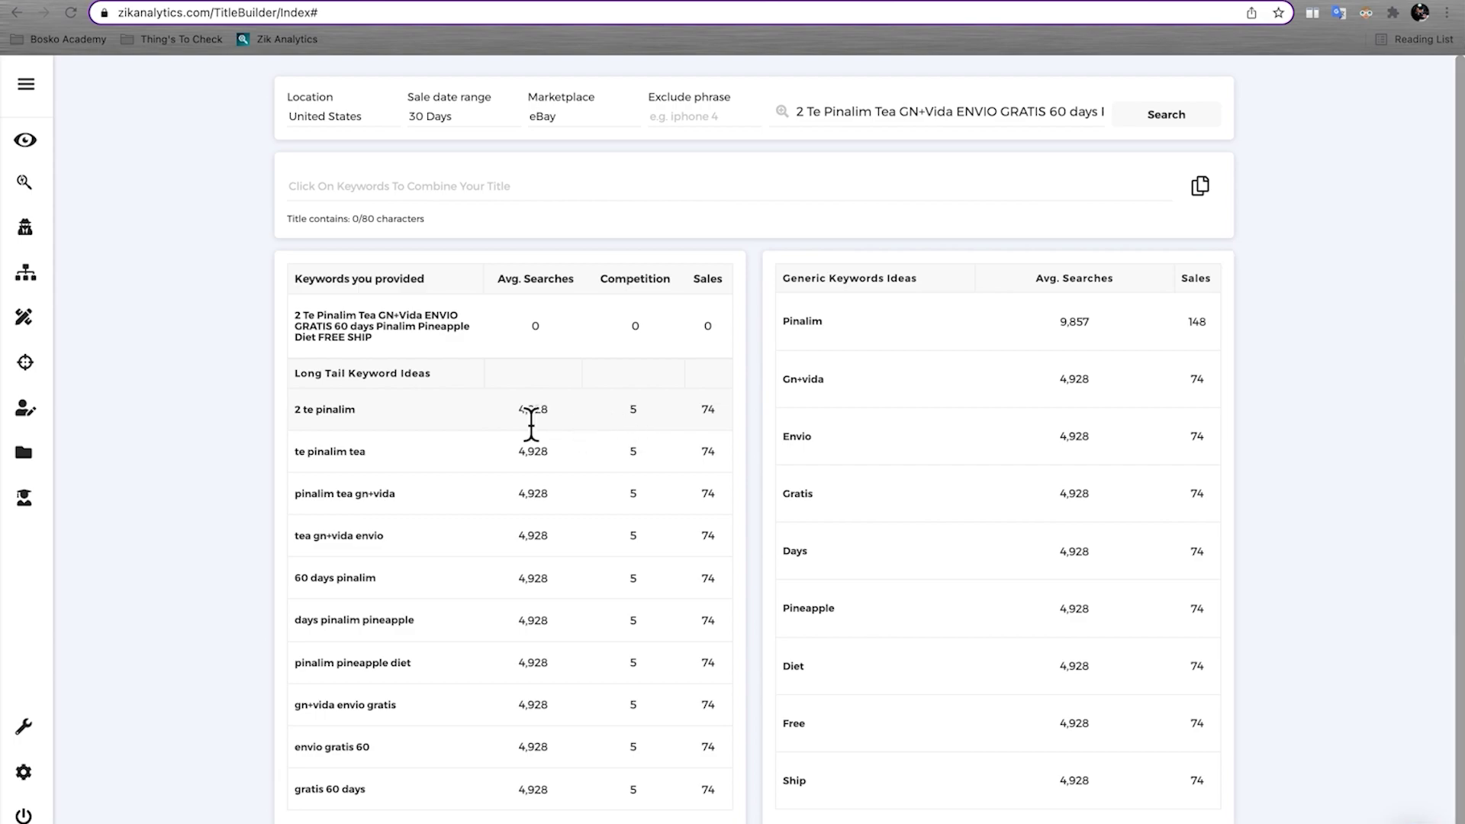
Step: Start the title with long-tail keywords '2 Te Pinalim', 'Tea Gn+Vida Envio' and '60 Days Pinalim'
left_click(365, 421)
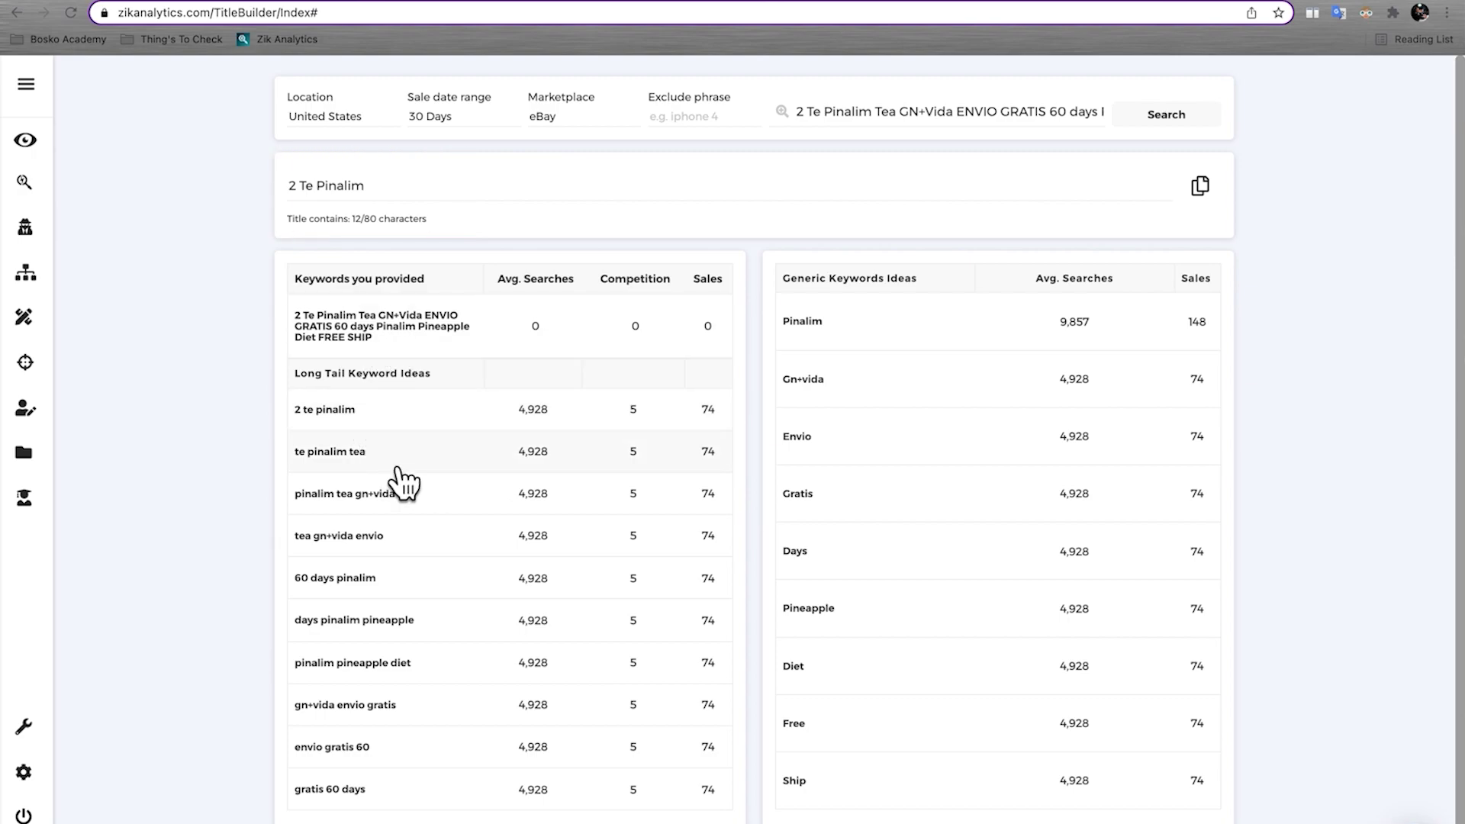
left_click(377, 551)
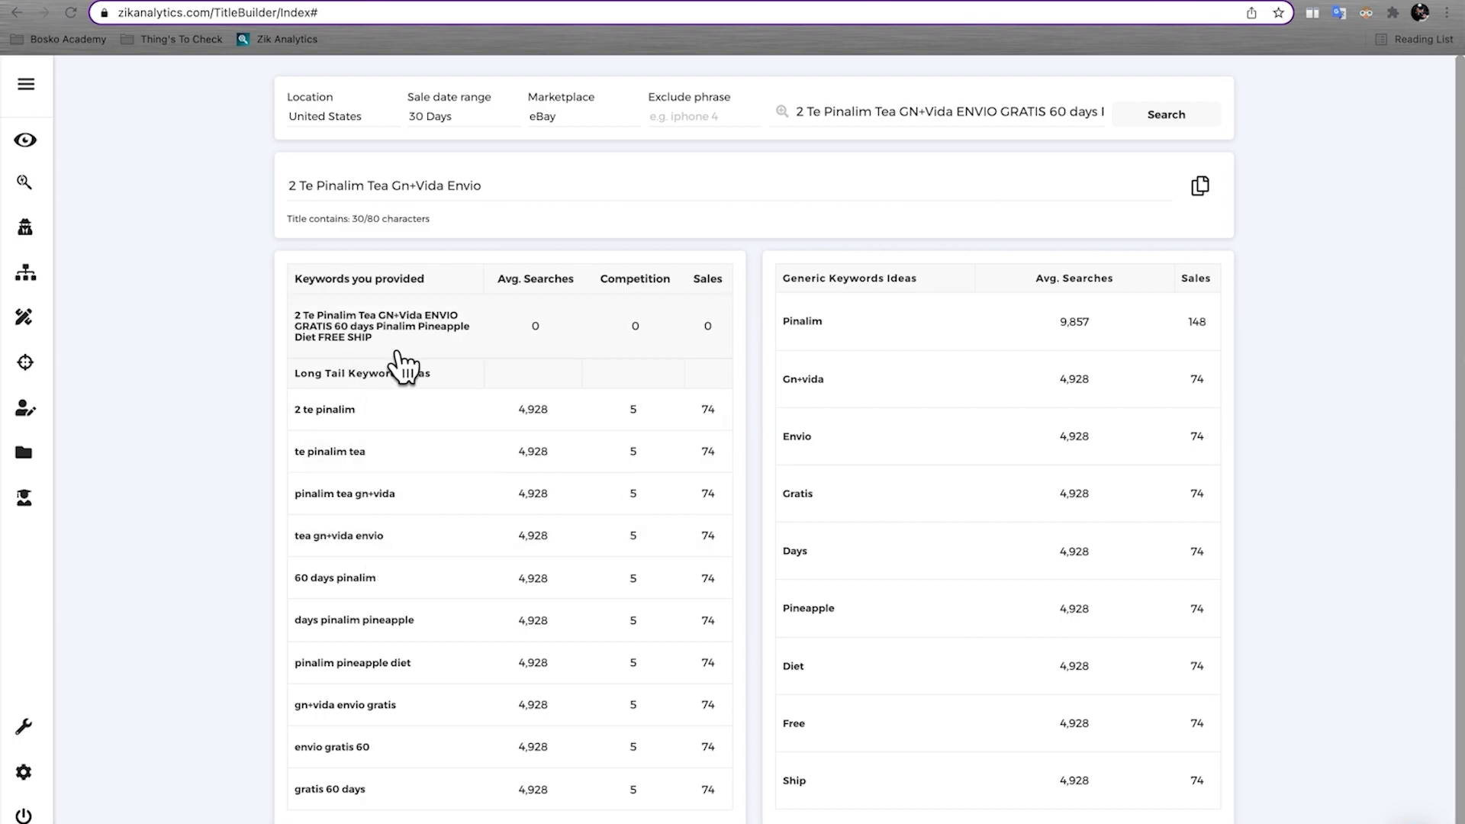
left_click(356, 594)
scroll(355, 591, "down", 1)
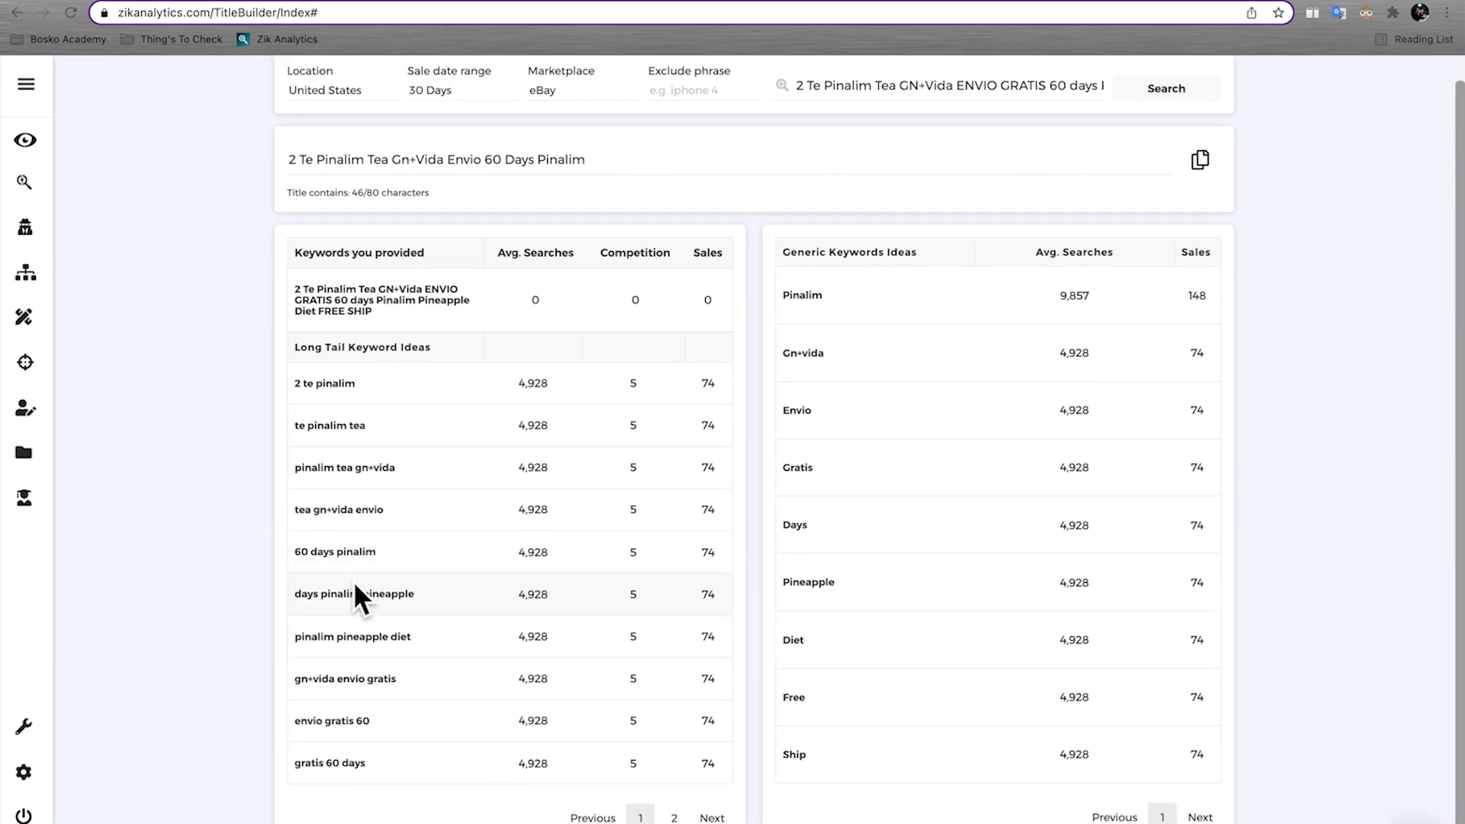
Step: Append Pineapple, Diet, Free and Ship, then copy the finished 71-character title
left_click(845, 607)
left_click(847, 658)
left_click(841, 694)
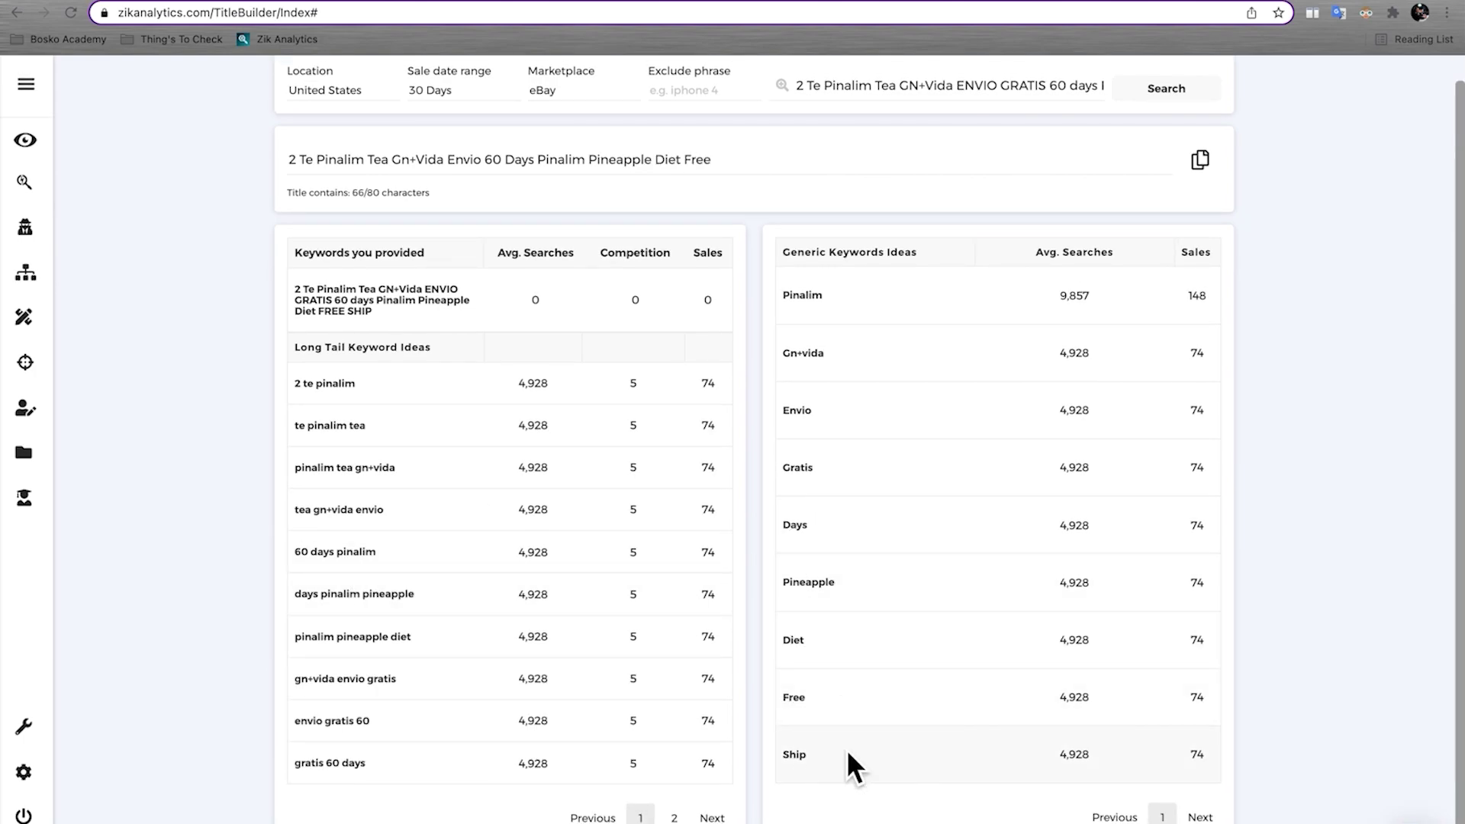
left_click(847, 754)
scroll(969, 179, "up", 1)
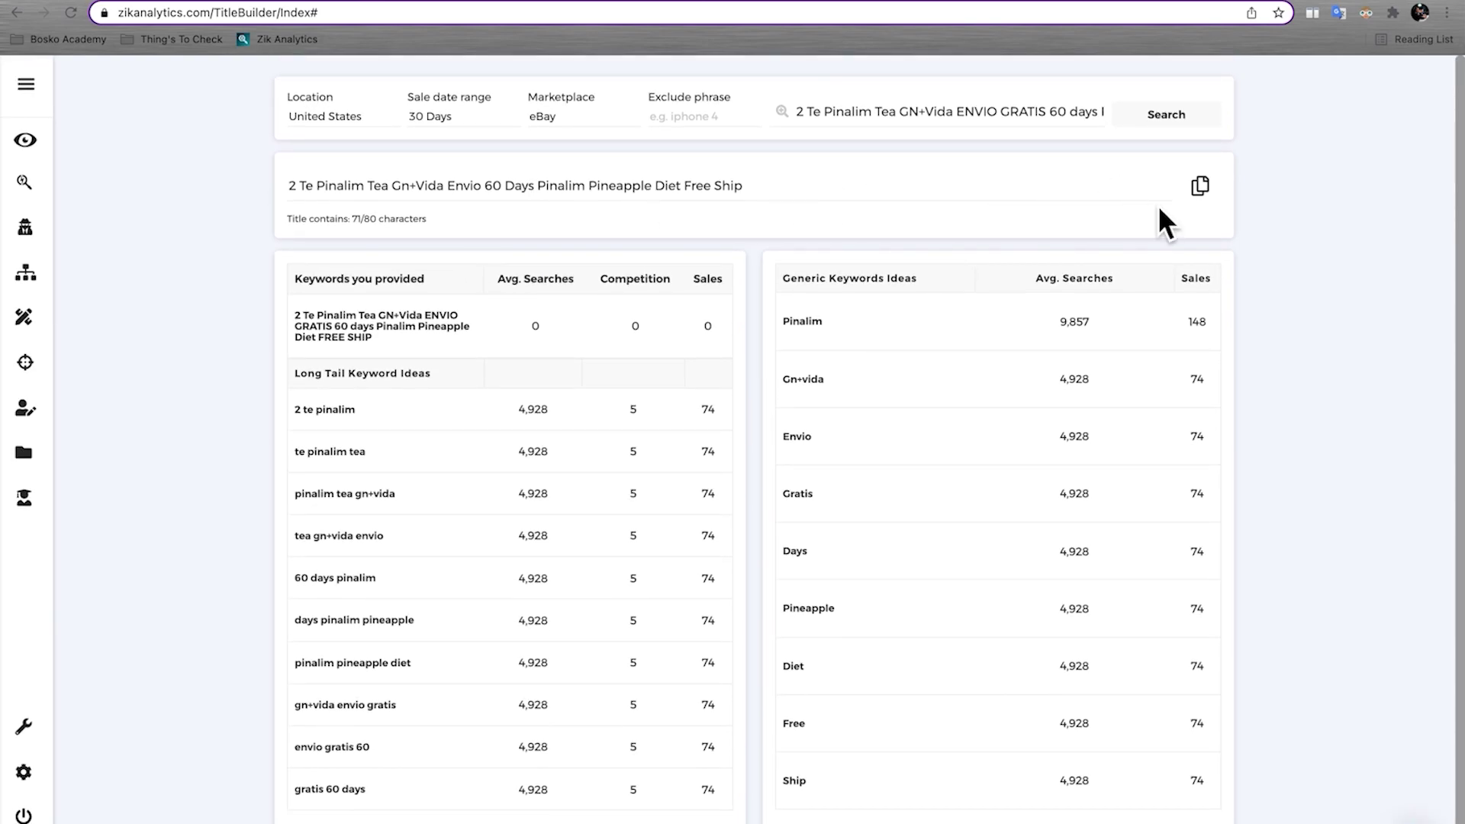
left_click(1204, 191)
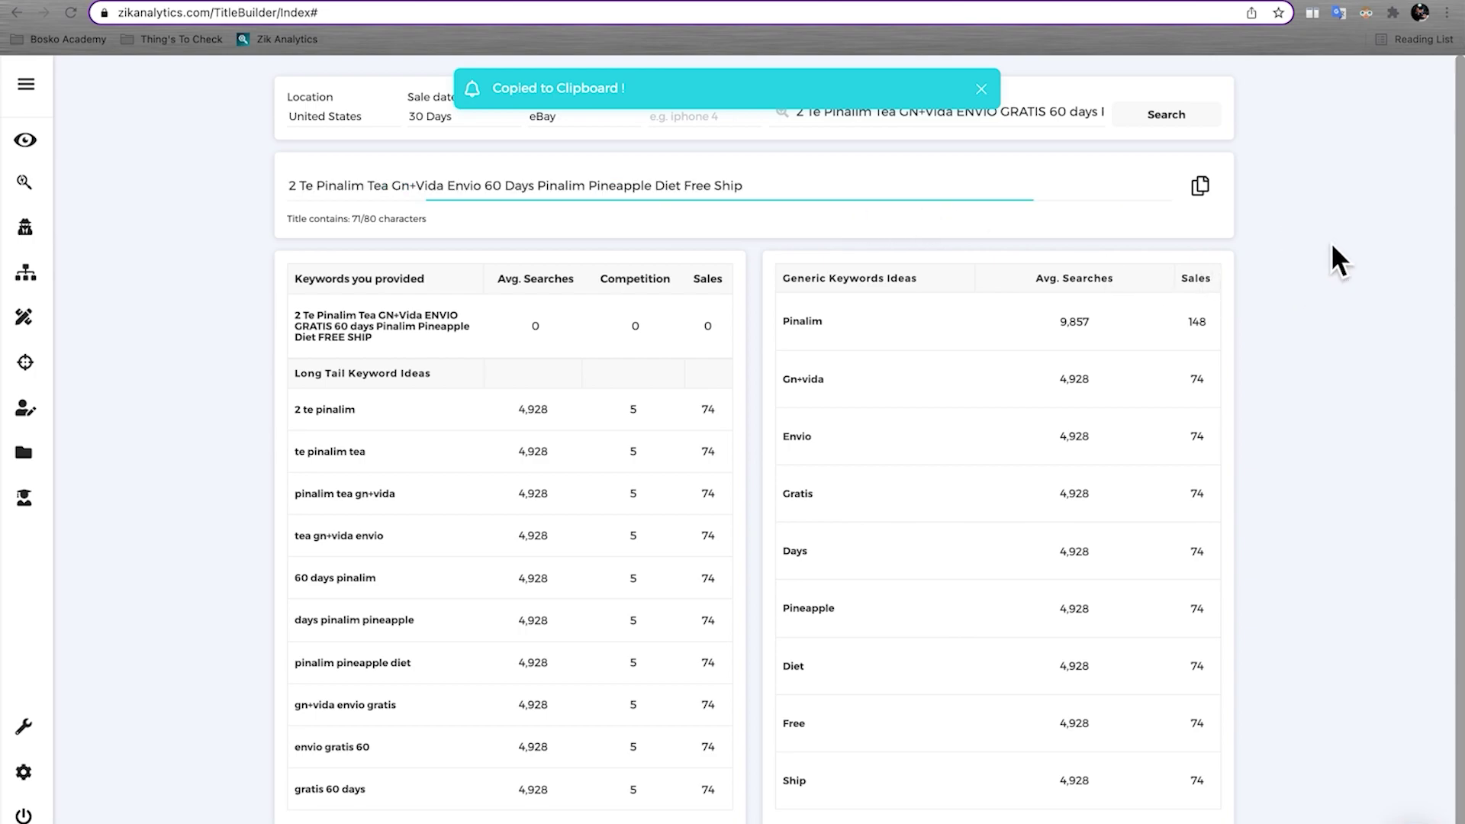
Step: Compare the original eBay listing title with the built 71-character title, ending in Title Builder
left_click(196, 4)
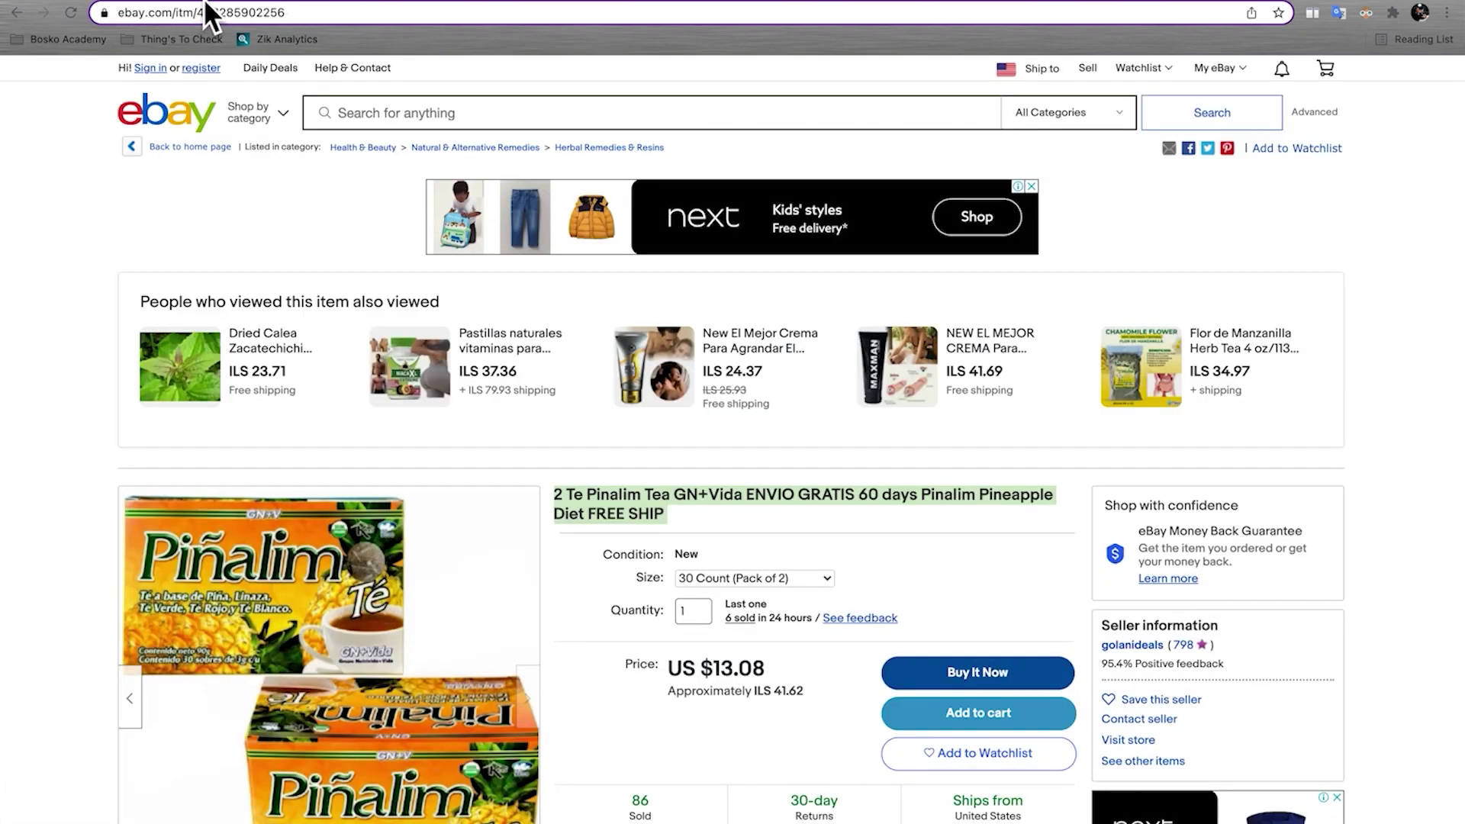
scroll(766, 320, "down", 1)
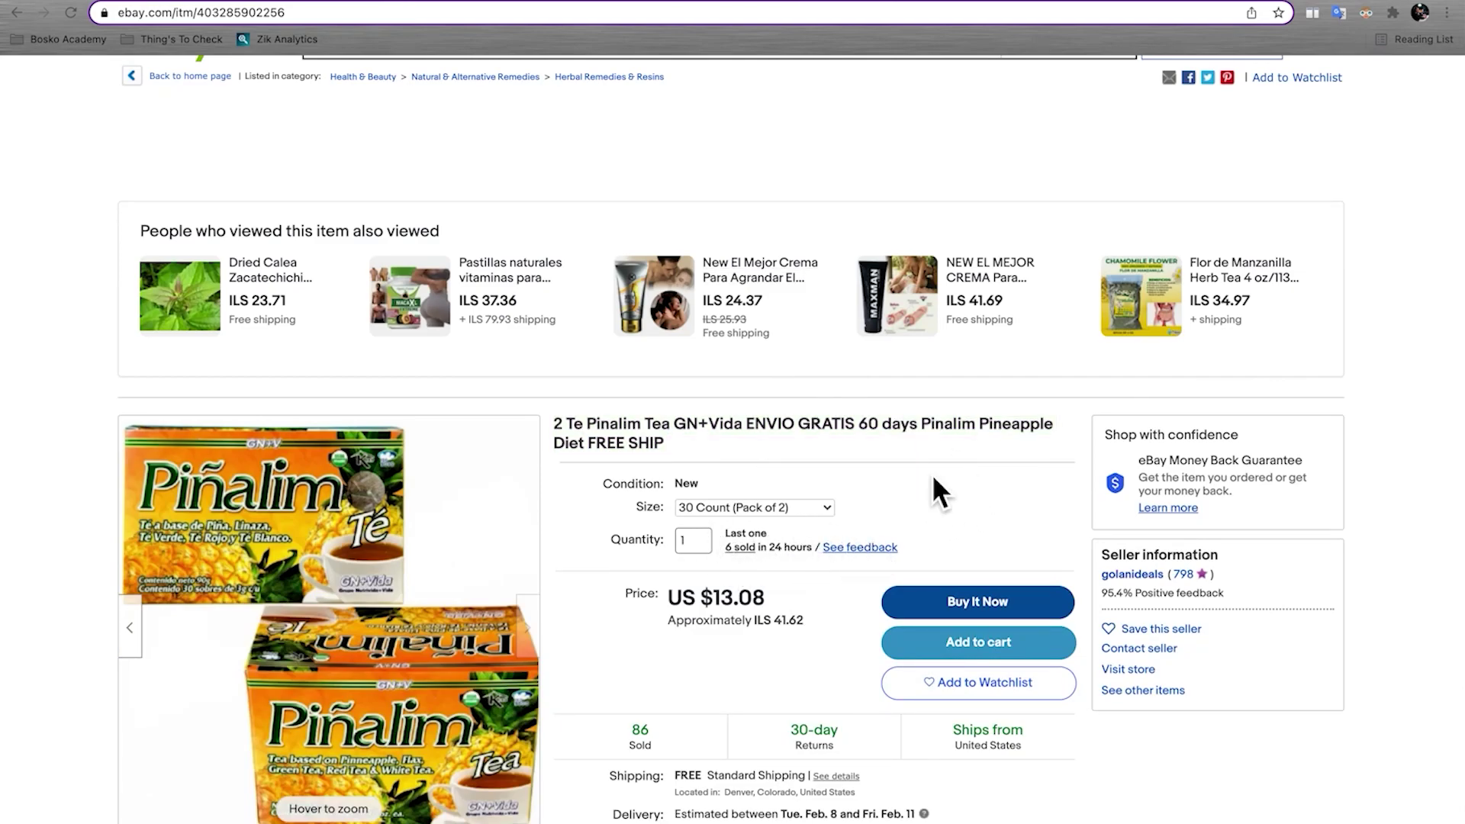
scroll(977, 492, "down", 2)
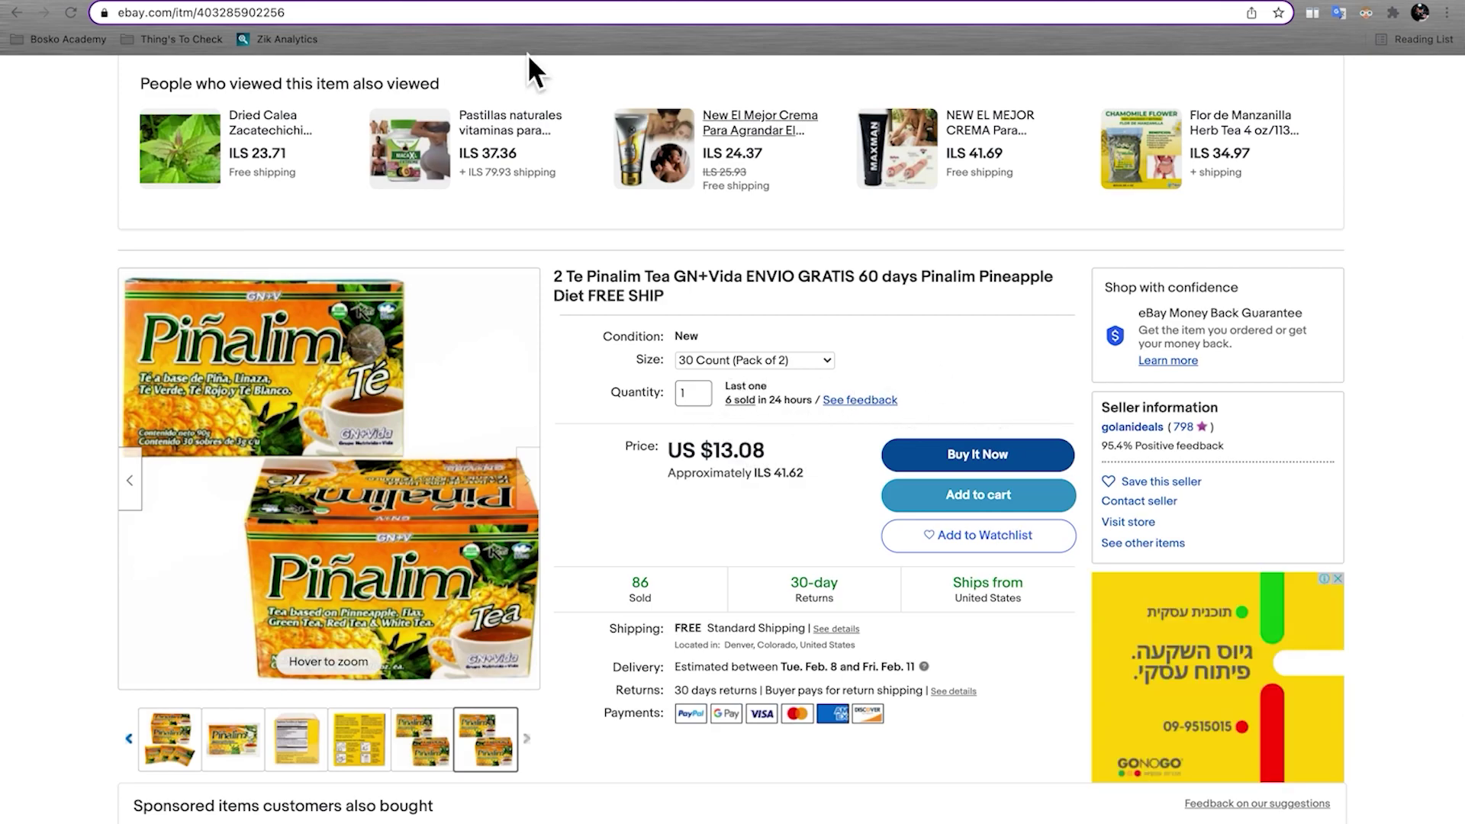
left_click(392, 3)
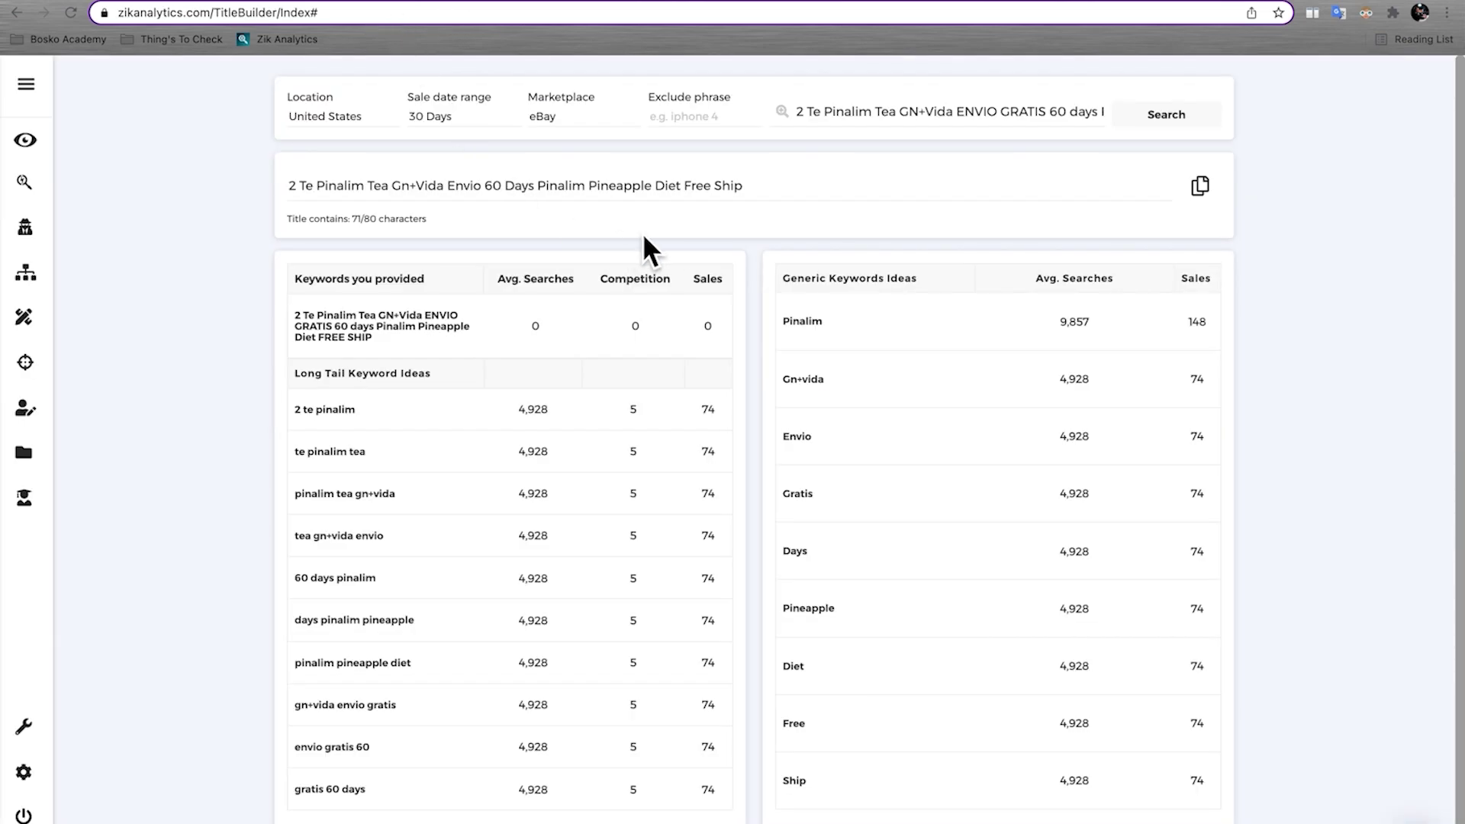
left_click_drag(781, 200, 294, 187)
left_click(664, 147)
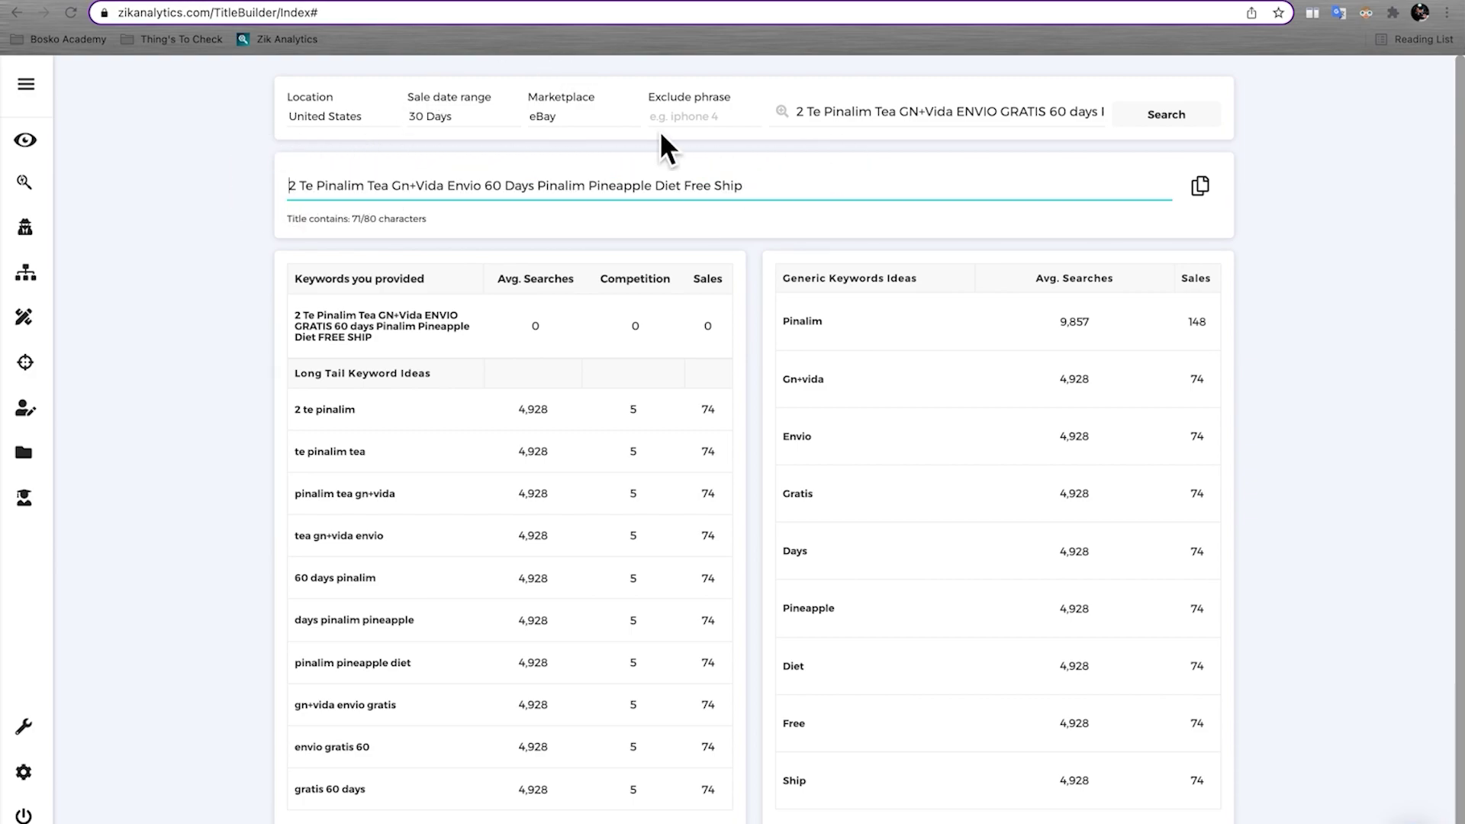
left_click(408, 6)
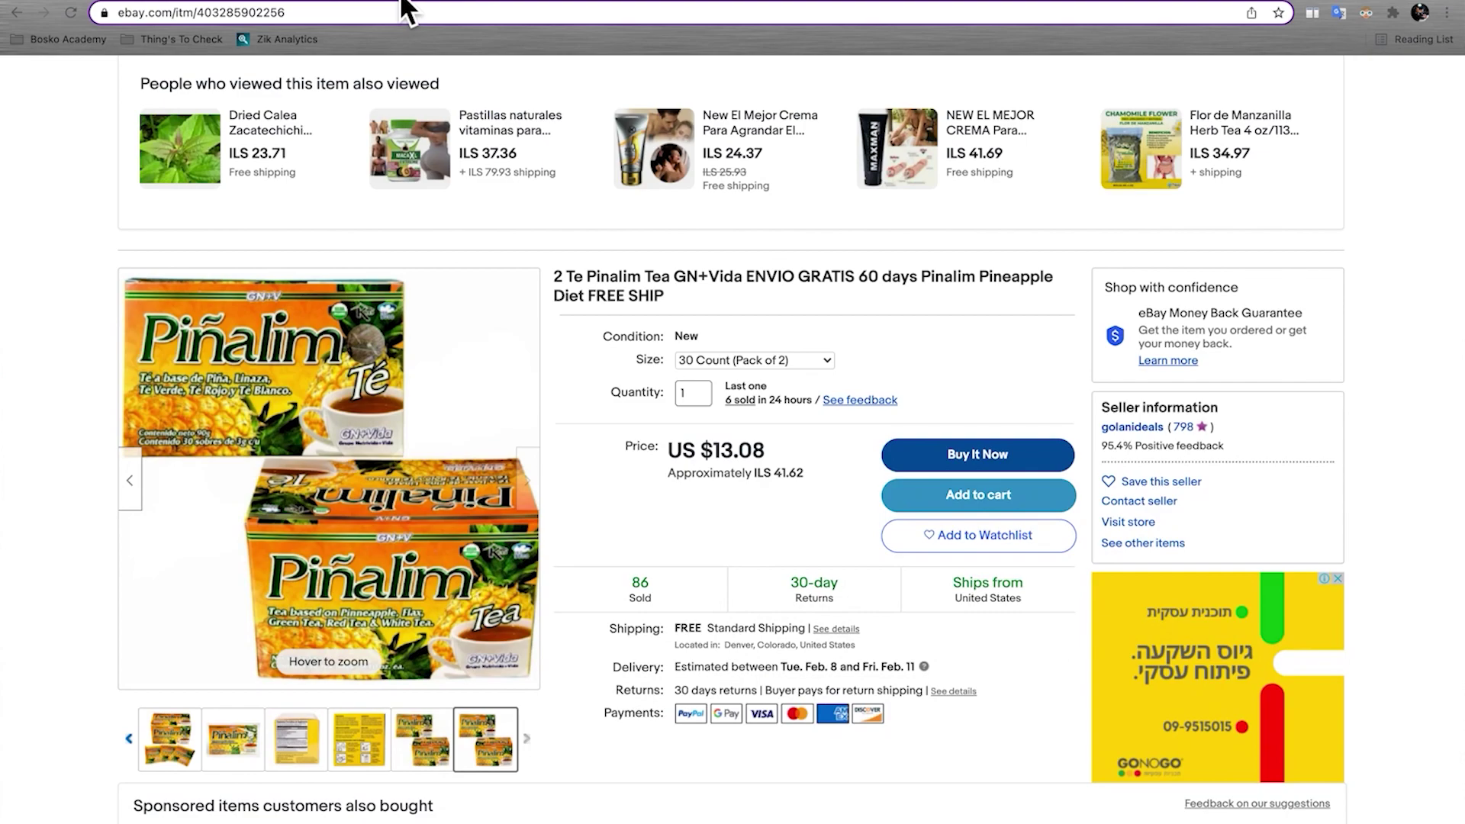
left_click(405, 4)
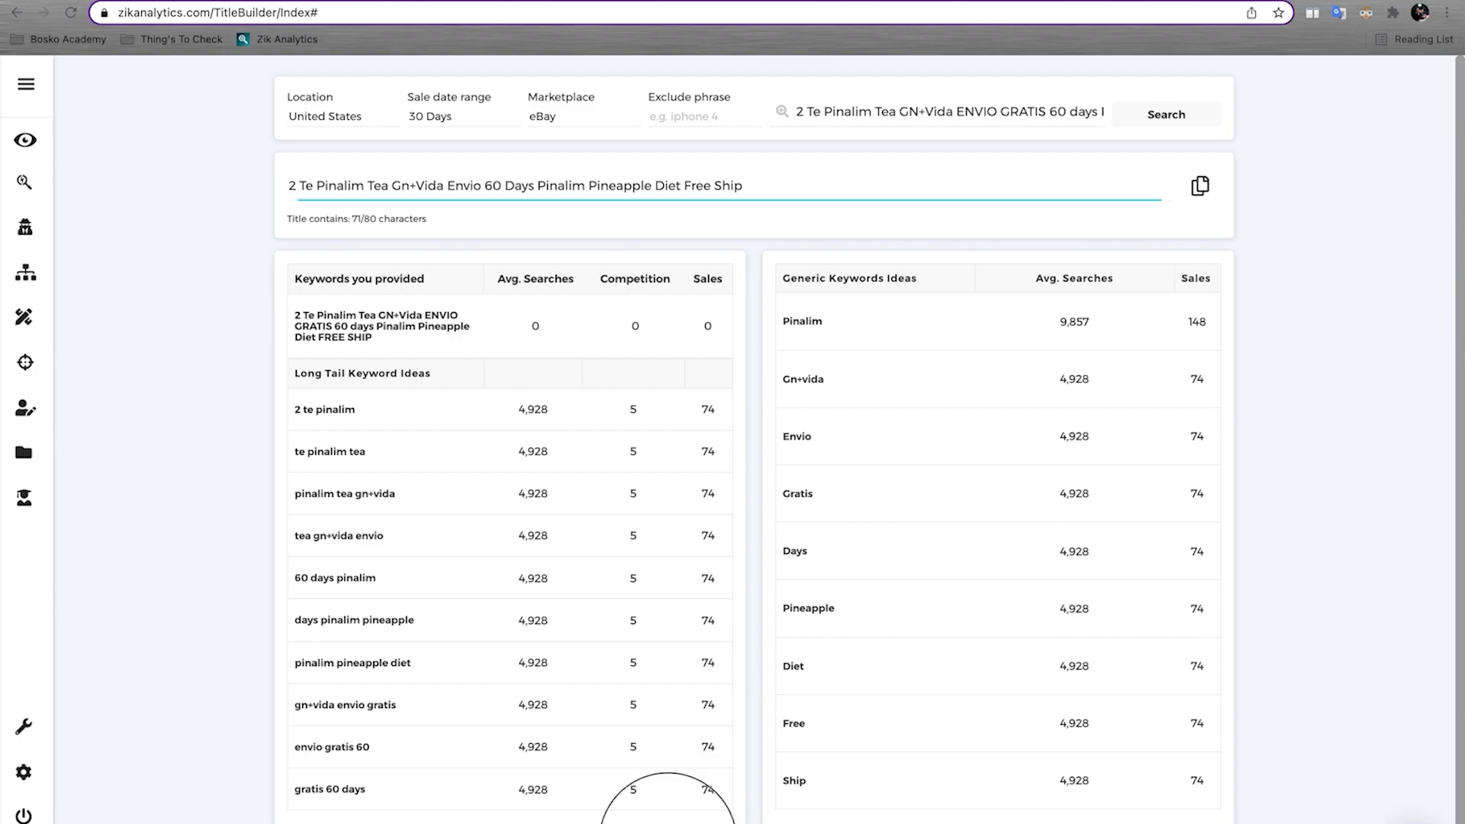
Step: Browse page 2 of long-tail keyword ideas, keeping the Sale date range at 30 Days
left_click(671, 816)
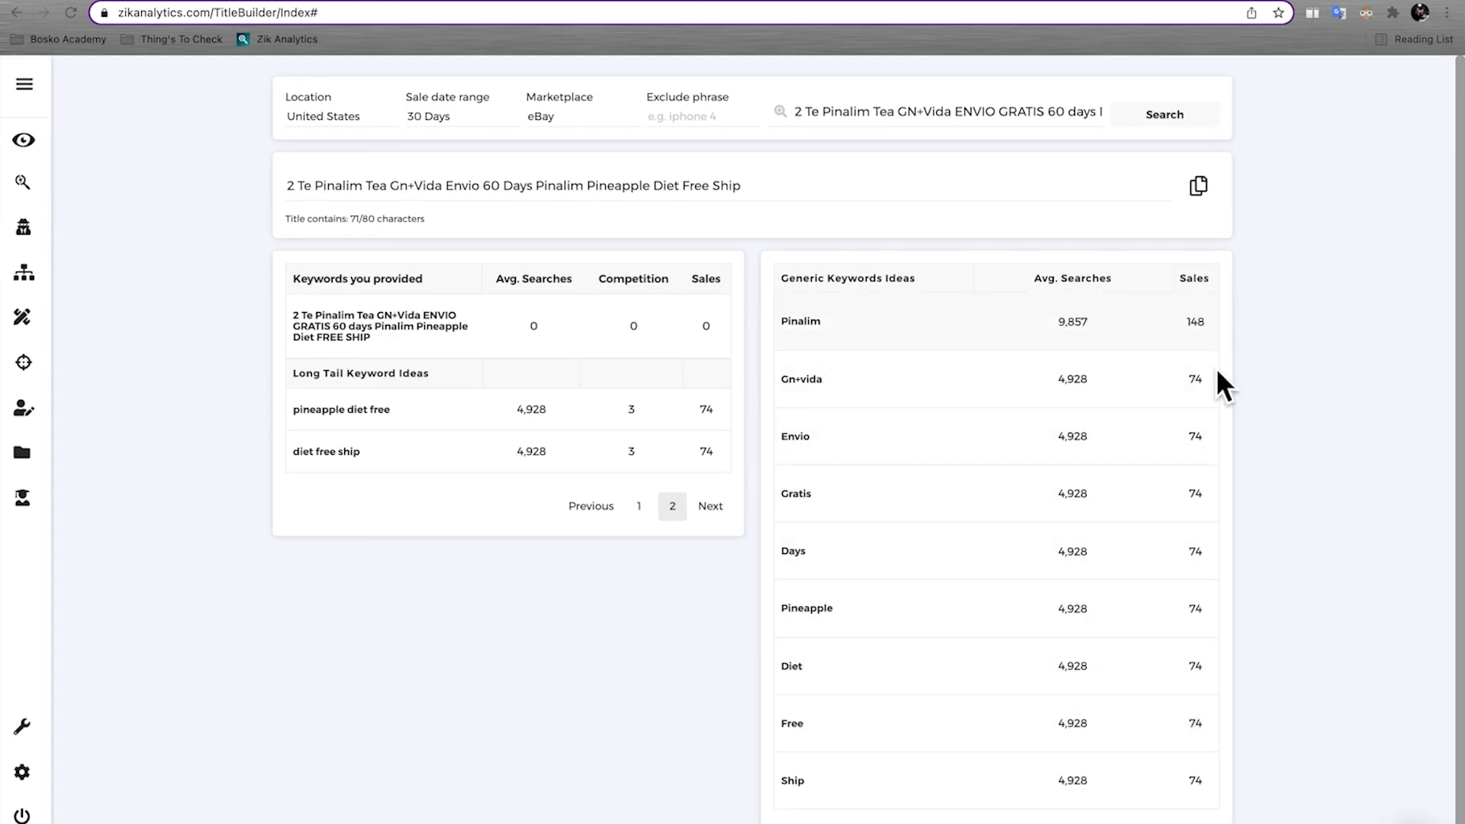
scroll(569, 474, "up", 1)
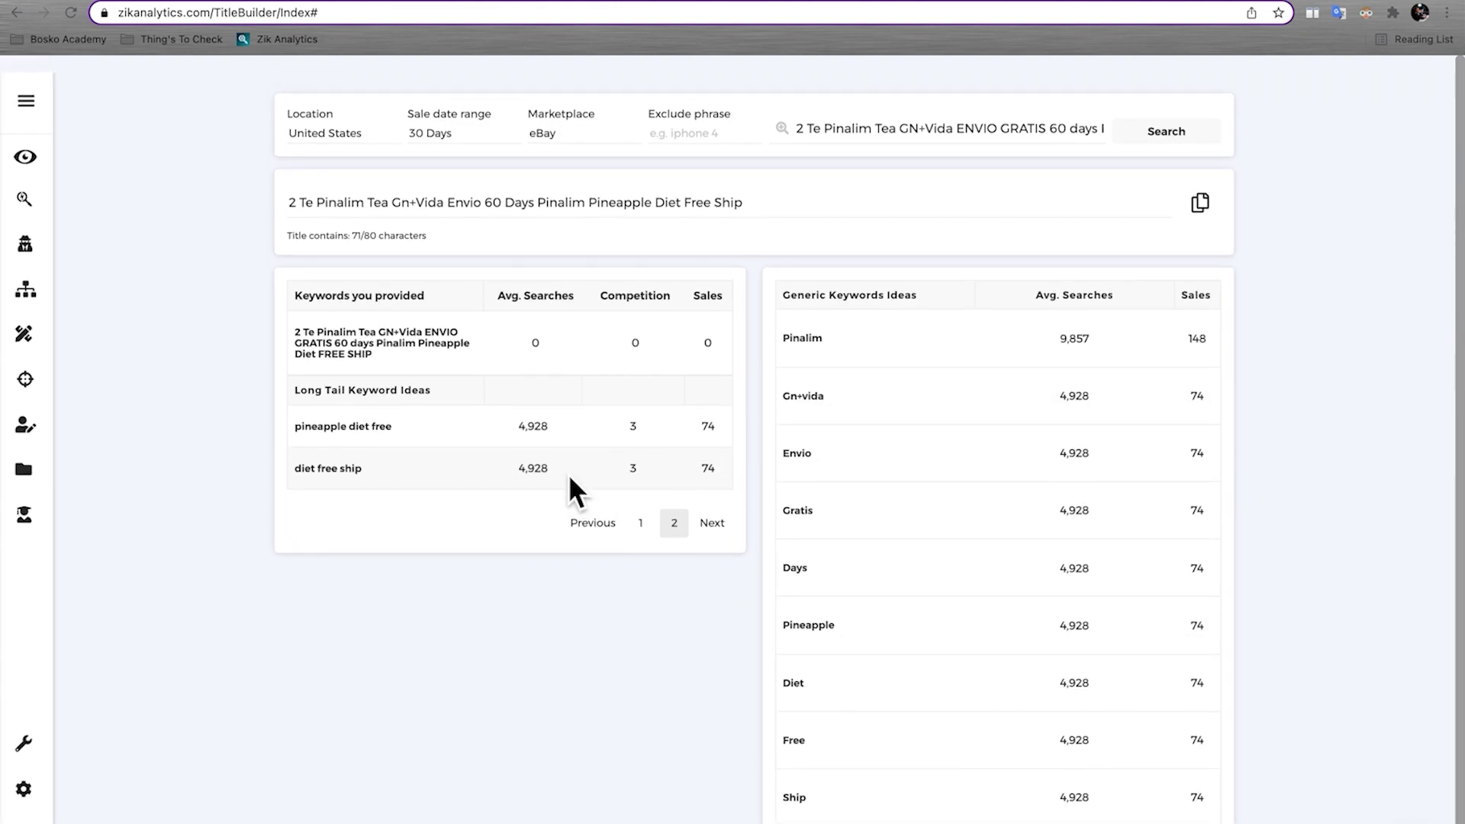
scroll(570, 474, "down", 1)
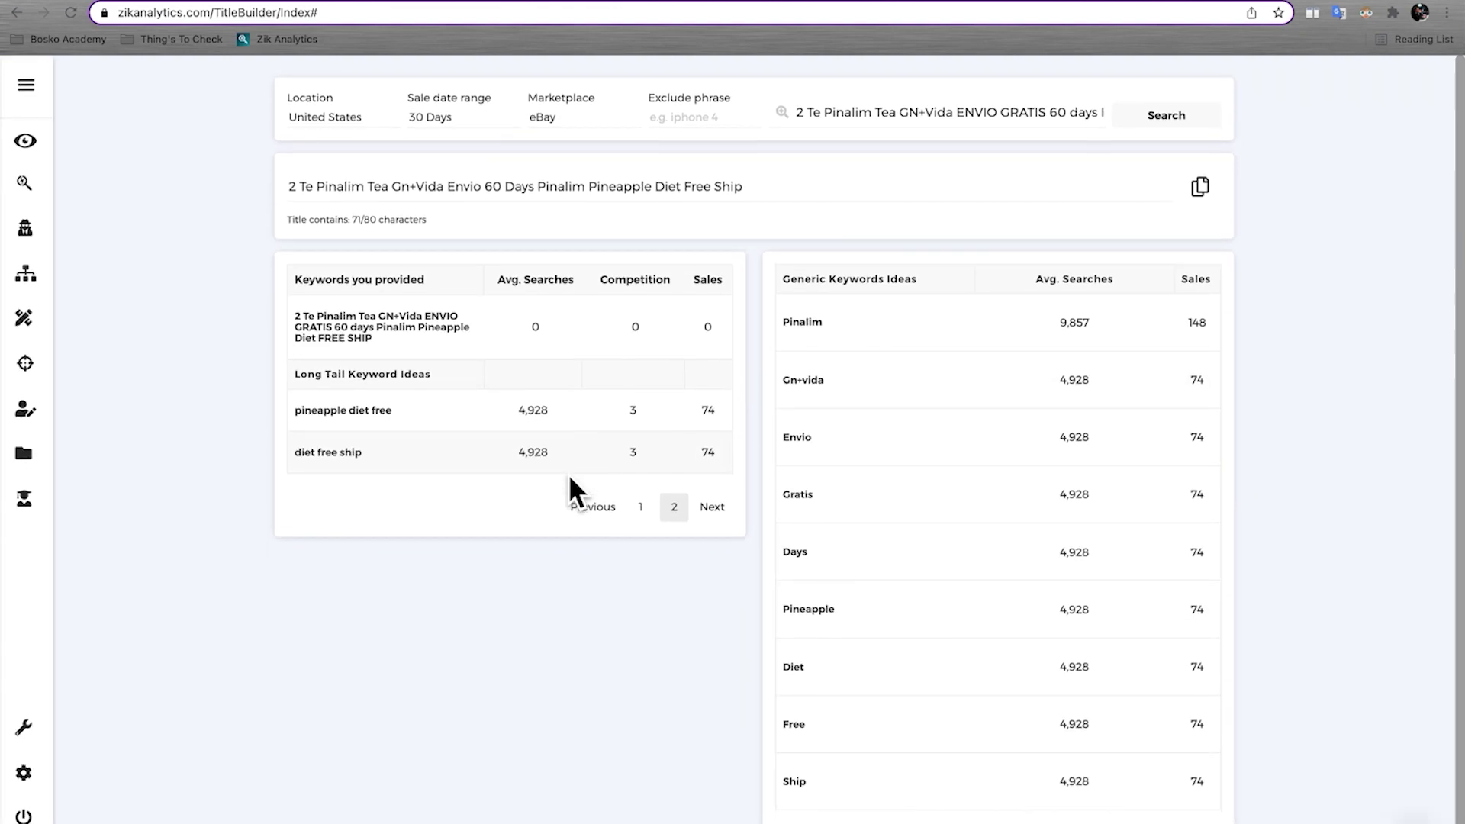
left_click(433, 119)
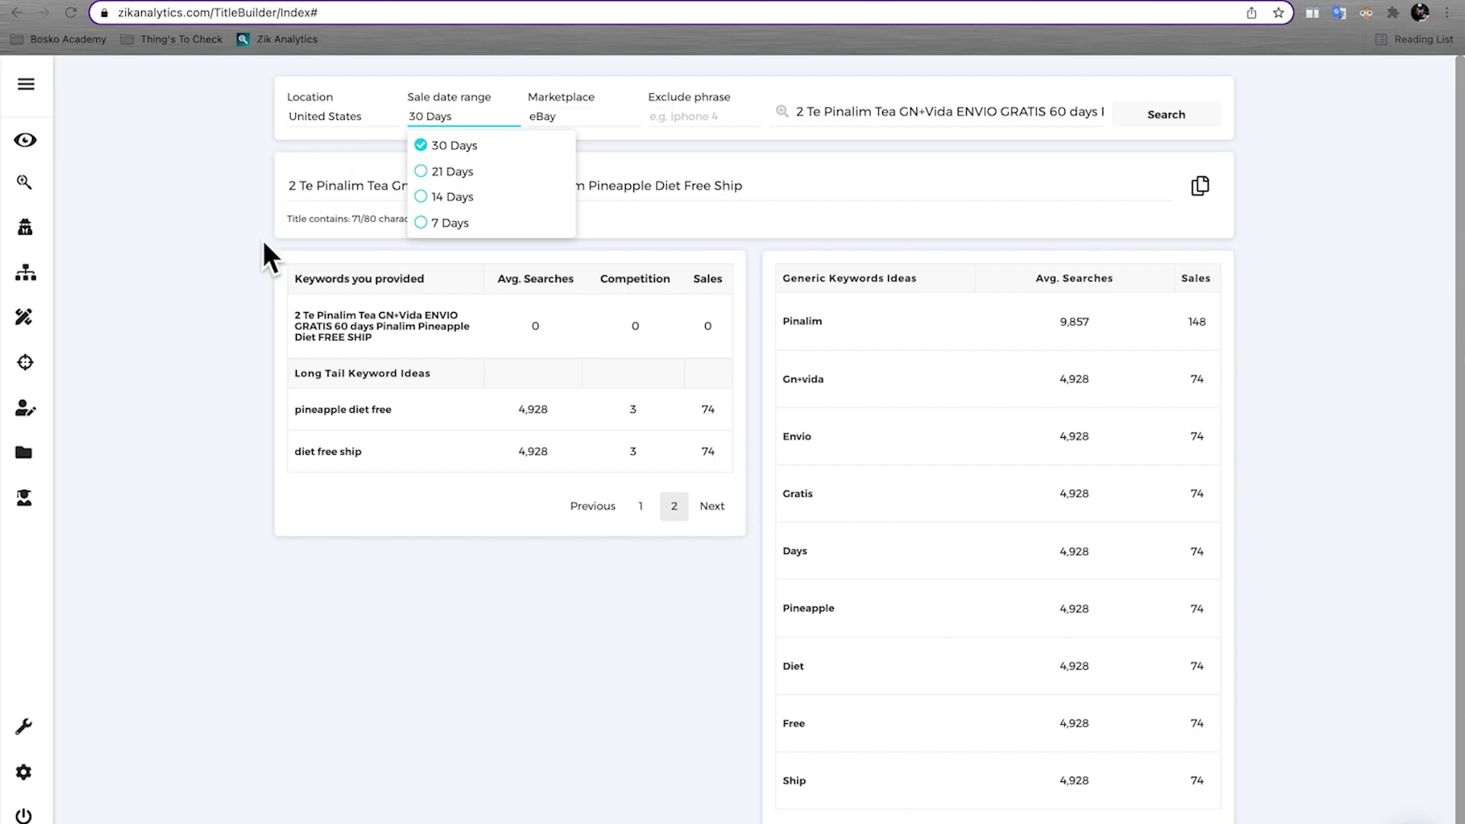
left_click(203, 227)
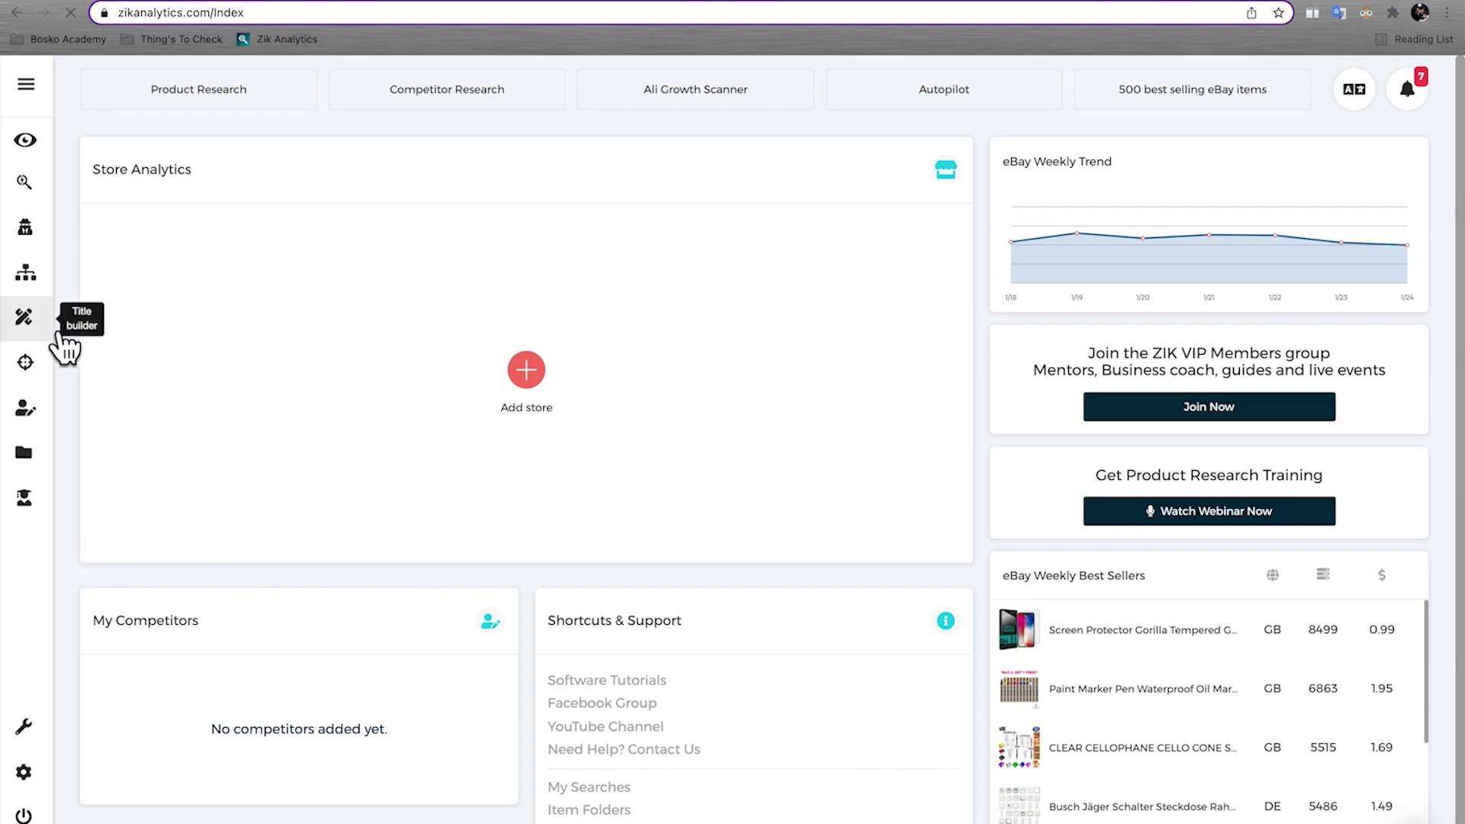
Step: Paste the Pinalim eBay listing title into Title Builder's search and run it
left_click(57, 335)
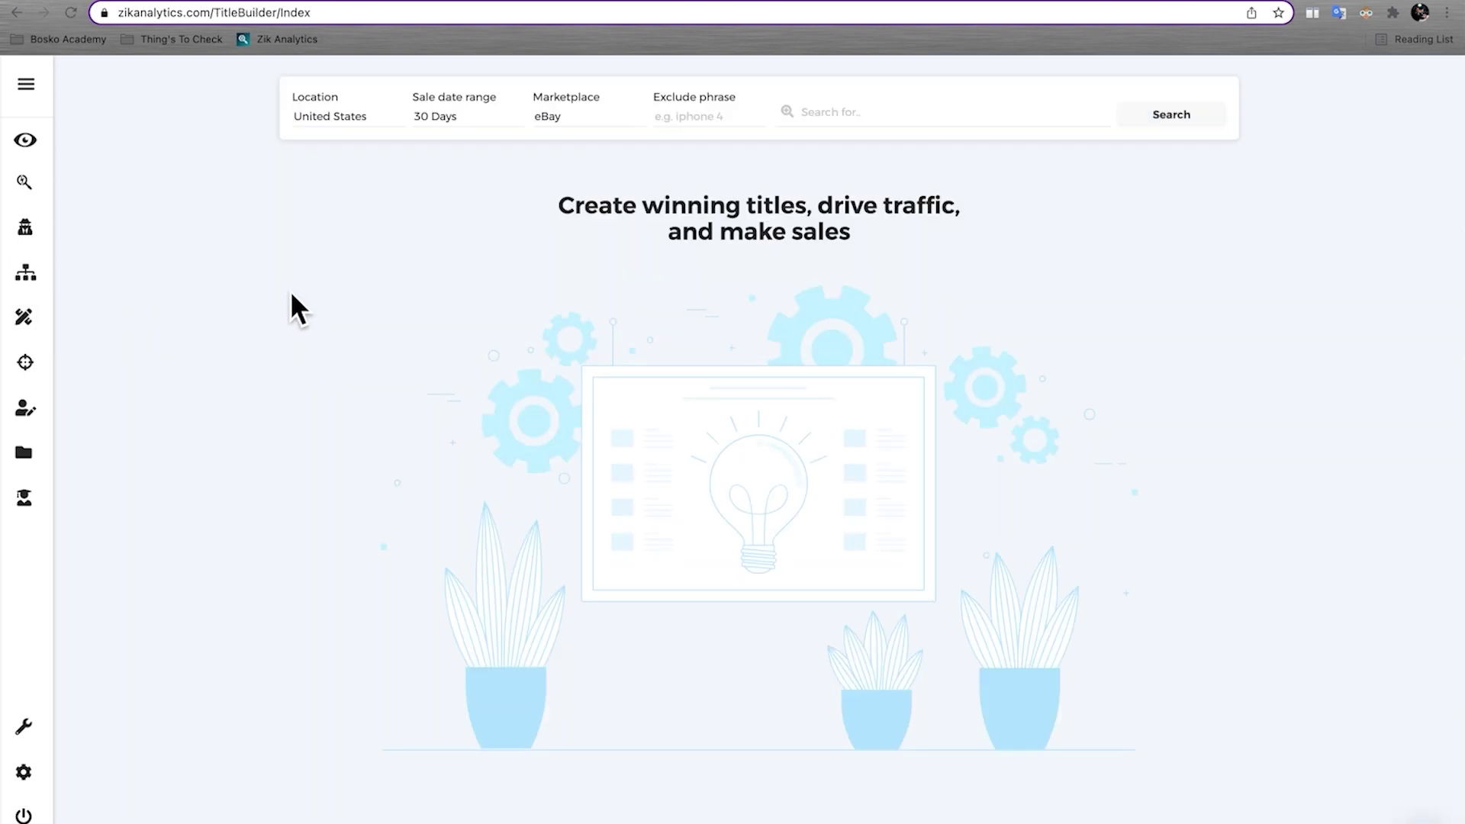
left_click(930, 135)
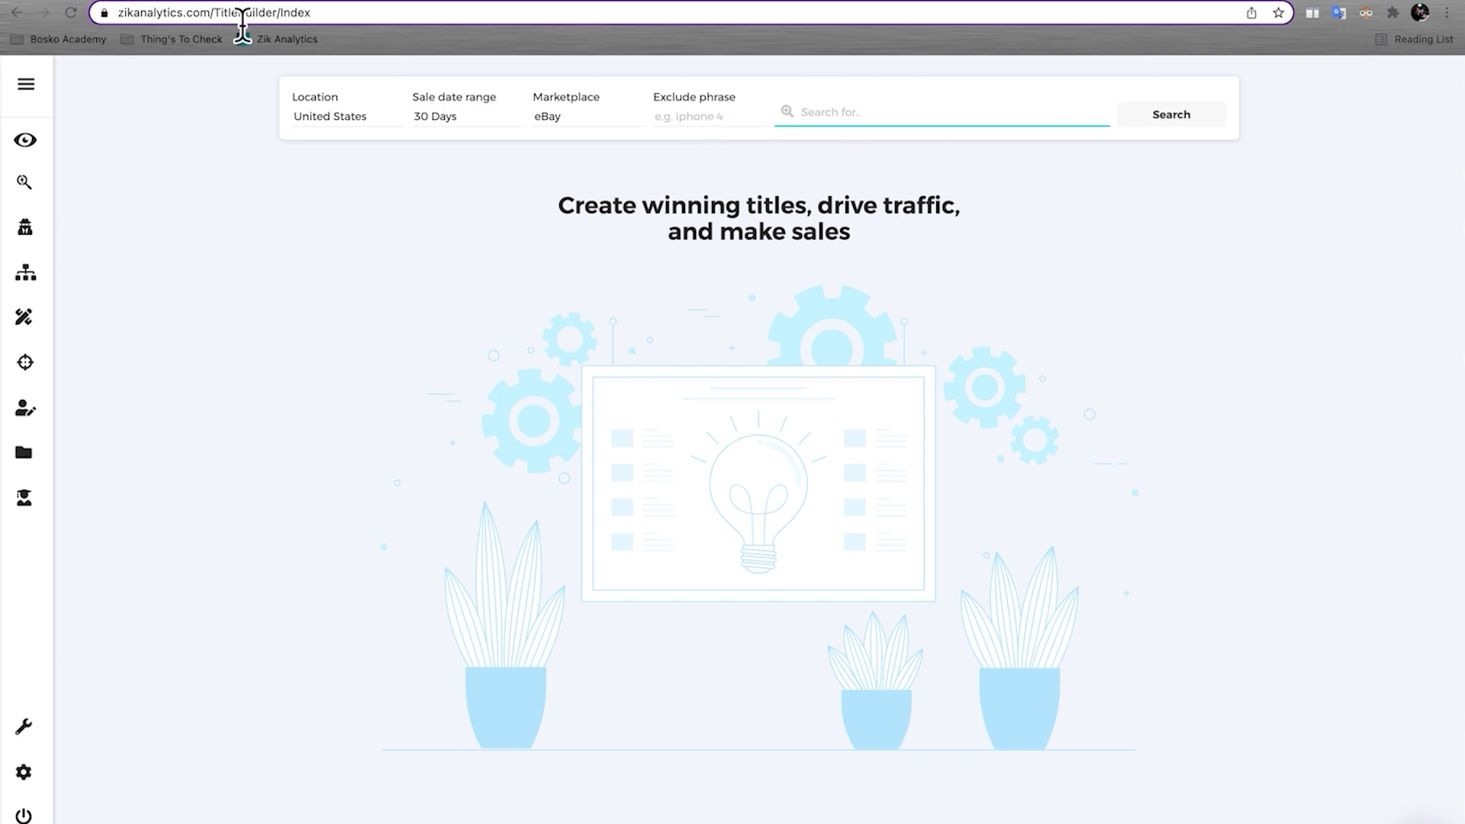
type("2 Te Pinalim Tea GN+Vida ENVIO GRATIS 60 days Pinalim Pineapple Diet FREE SHIP")
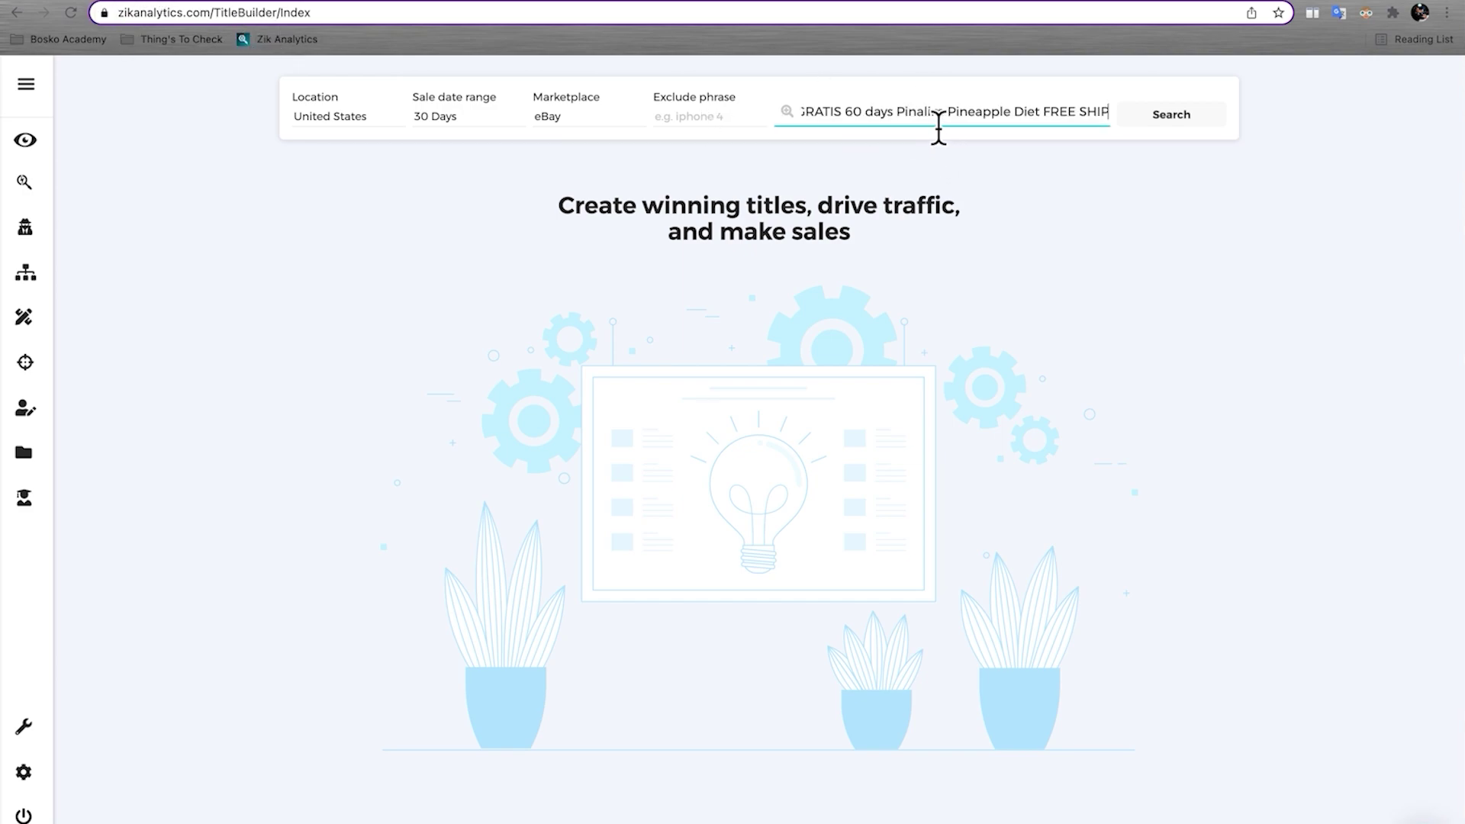
left_click(1222, 134)
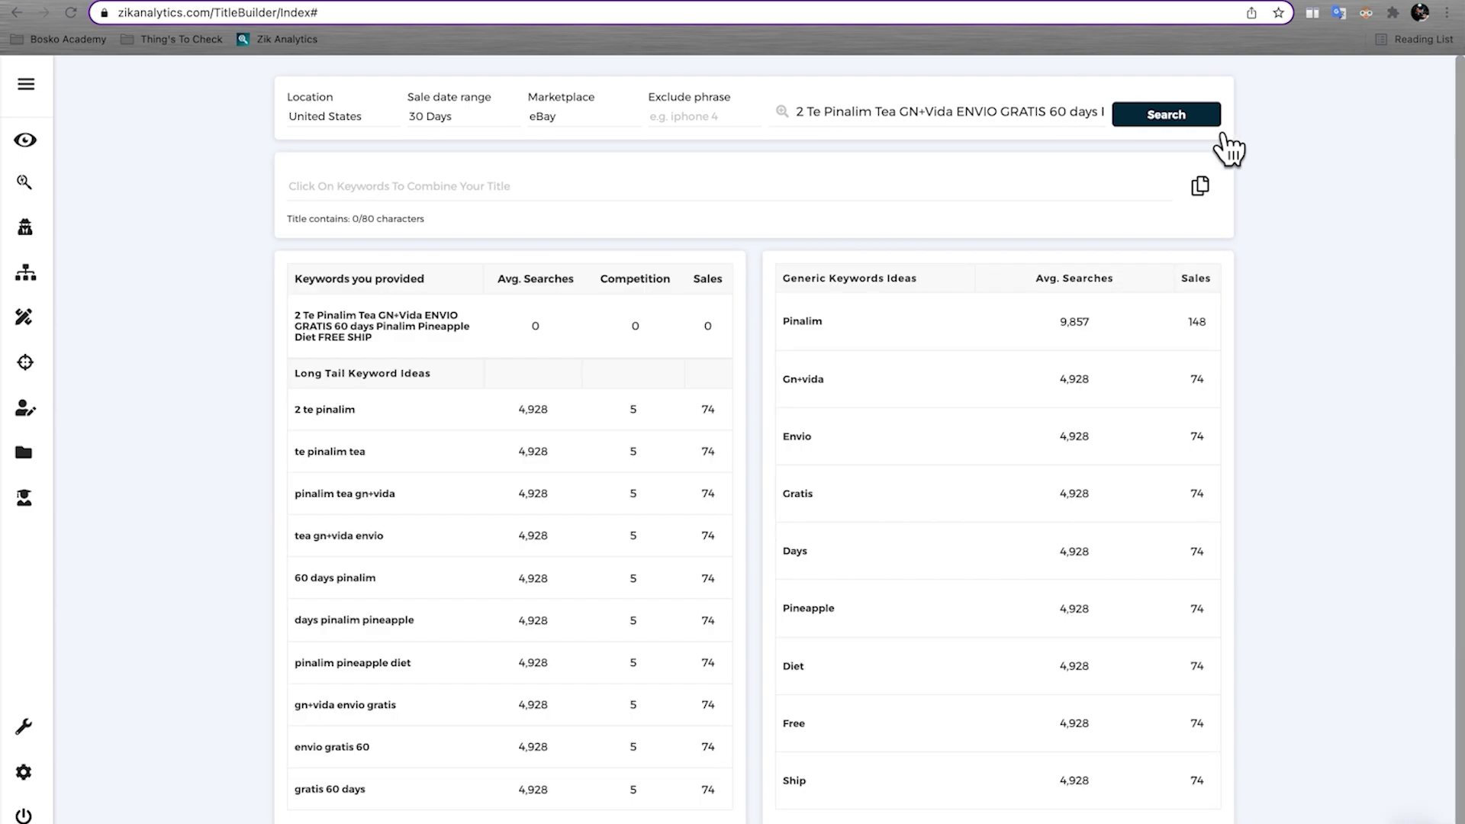